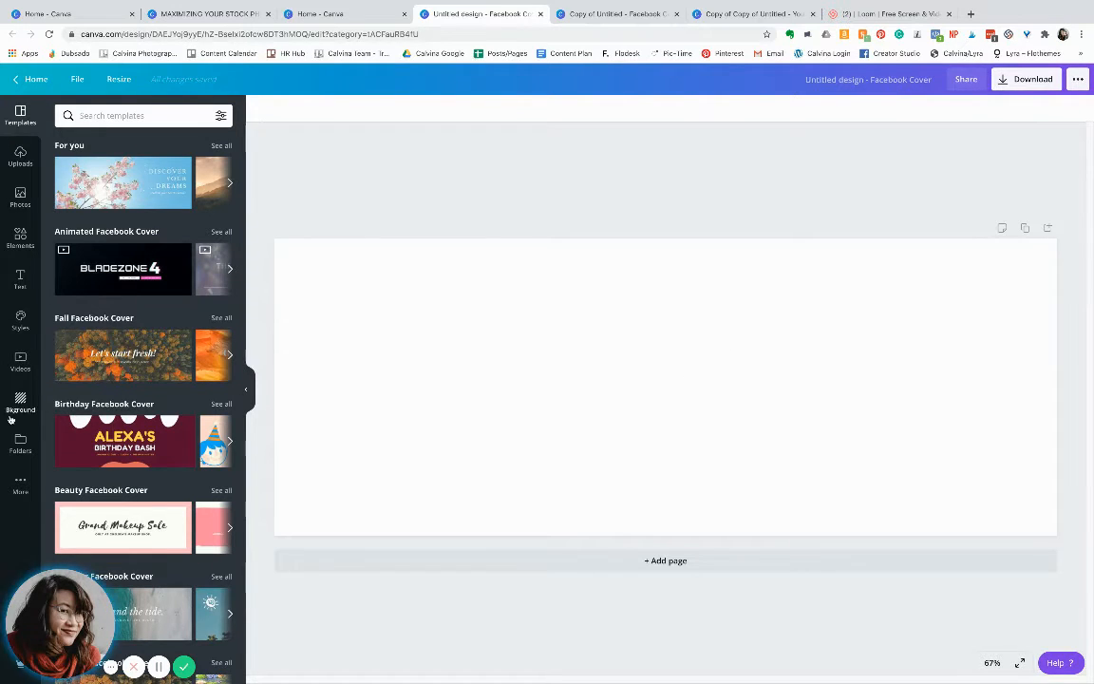
Step: Place the wreath photo from the Demo subfolder of "5. Holiday Stock Photos" on the blank Facebook cover
{"action": "left_click", "coordinate": [19, 444]}
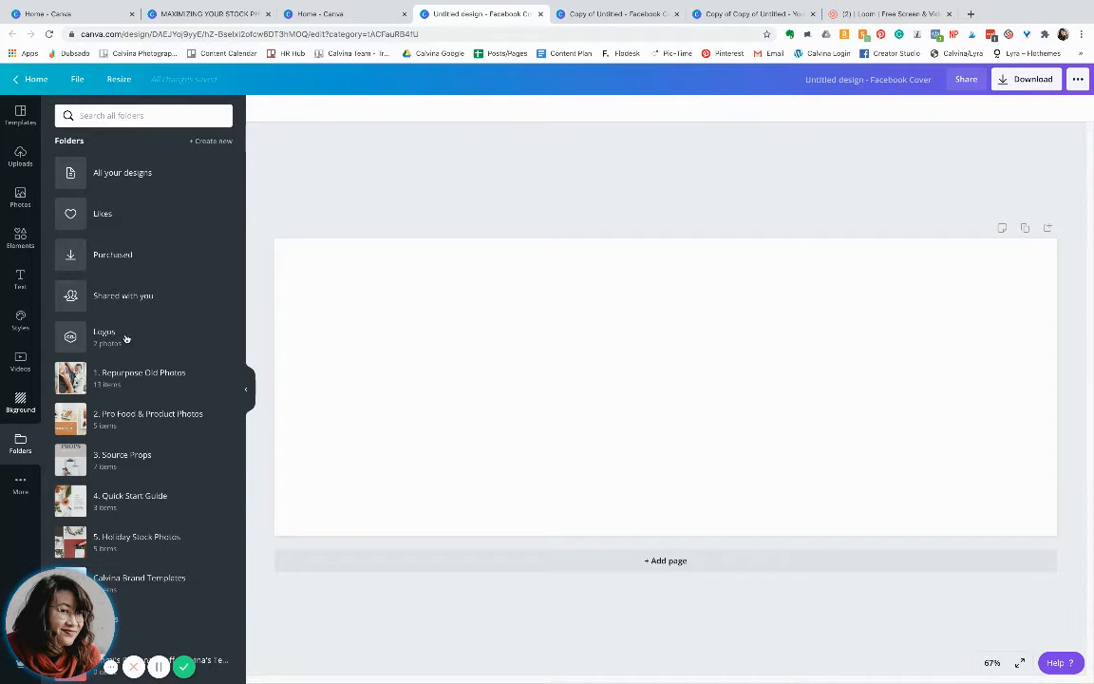
{"action": "left_click", "coordinate": [124, 537]}
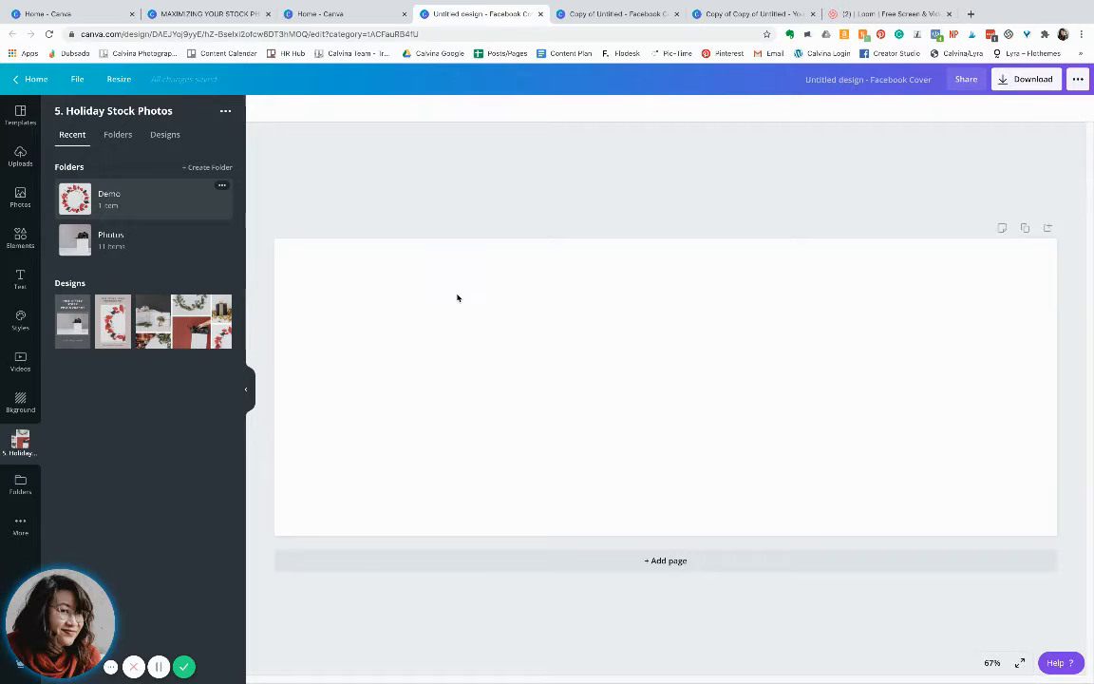
{"action": "left_click", "coordinate": [94, 193]}
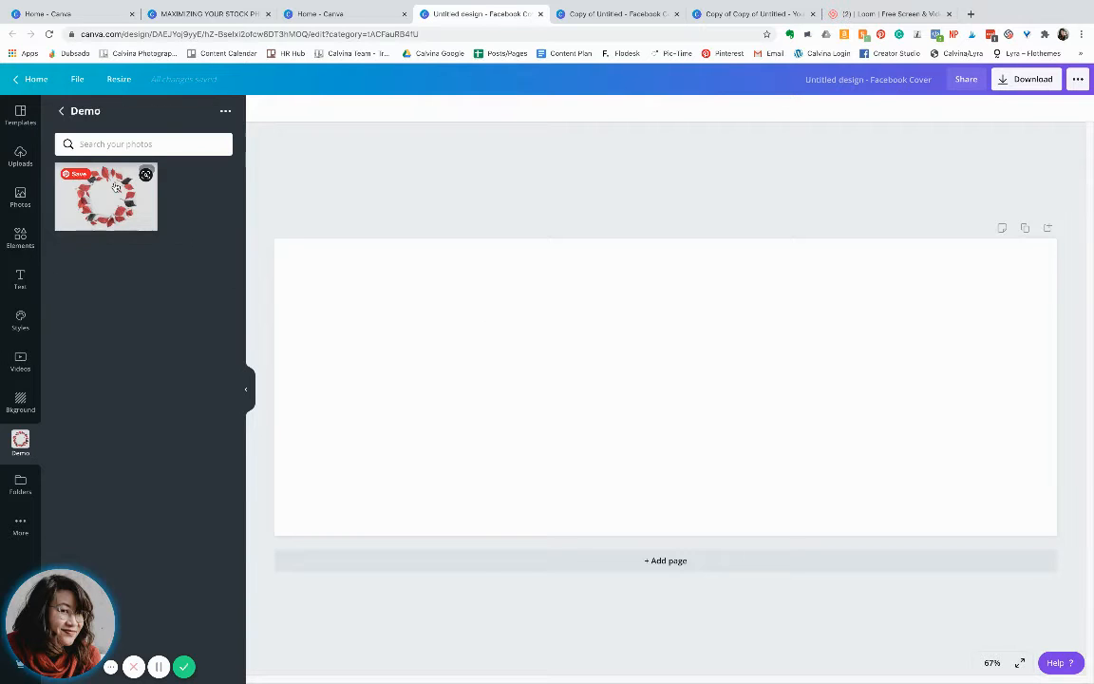
{"action": "left_click_drag", "start_coordinate": [115, 187], "coordinate": [435, 346]}
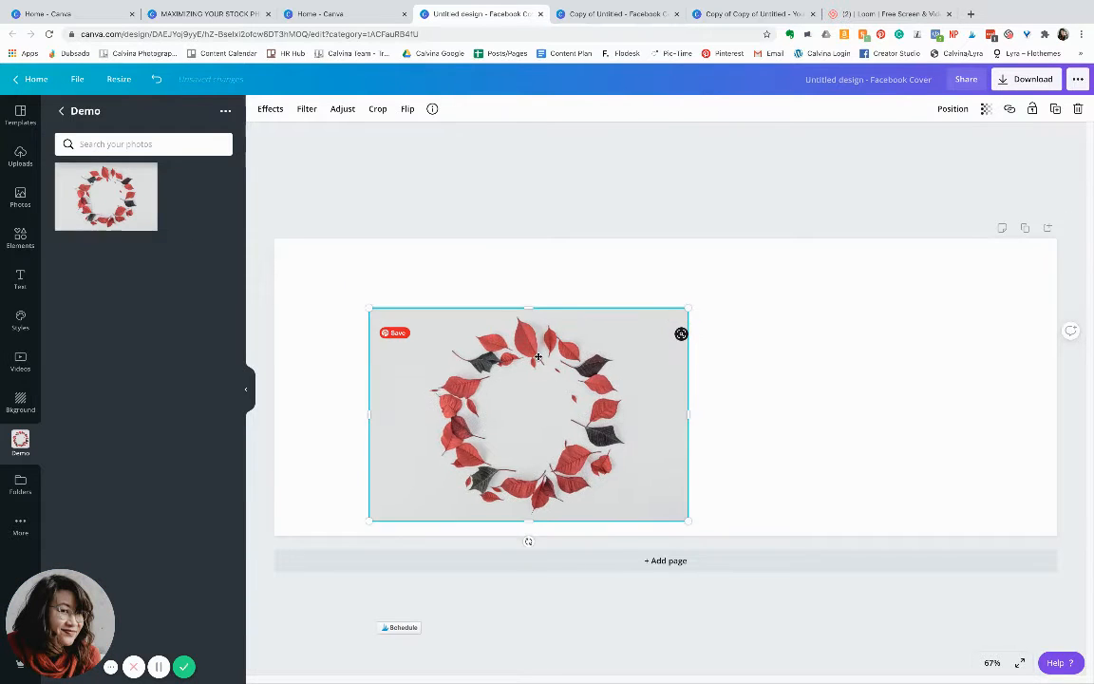
Step: Move the wreath photo to the cover's upper left corner and enlarge it to about 2,088 by 1,394
{"action": "left_click_drag", "start_coordinate": [537, 356], "coordinate": [505, 273]}
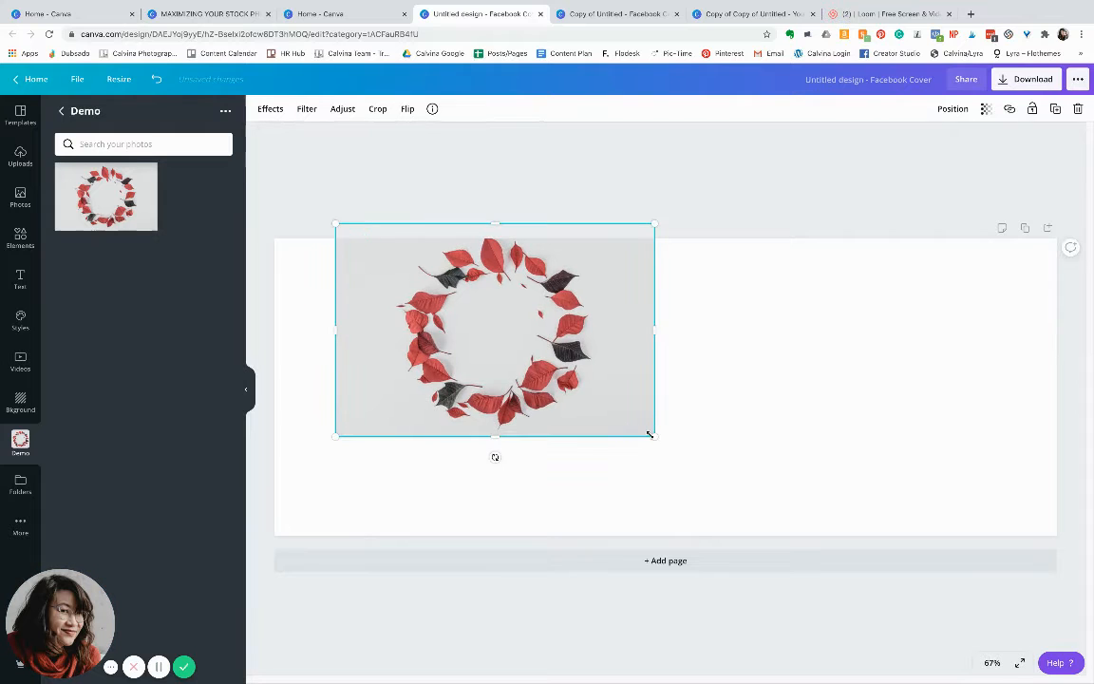
{"action": "left_click_drag", "start_coordinate": [521, 350], "coordinate": [473, 365]}
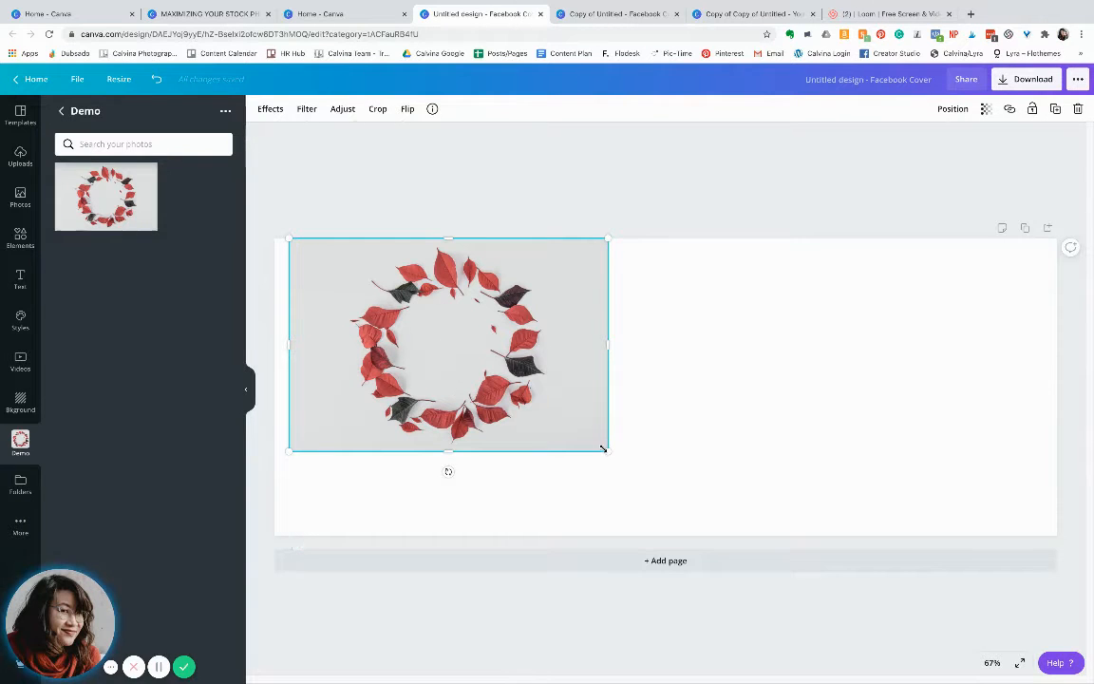
{"action": "left_click_drag", "start_coordinate": [608, 450], "coordinate": [731, 573]}
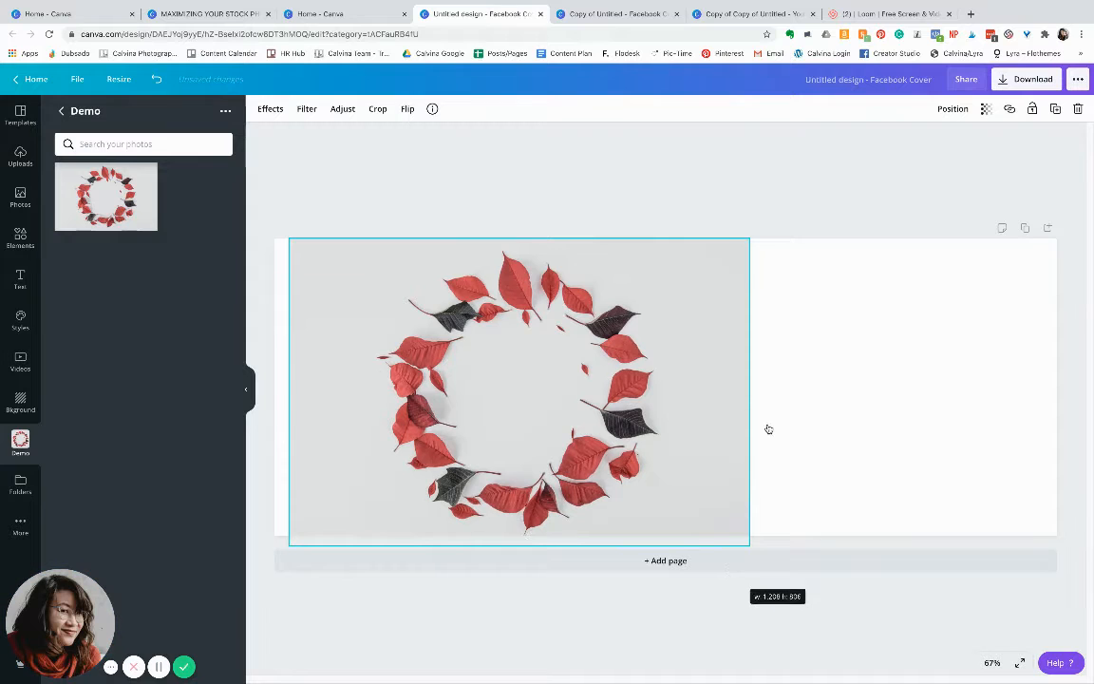
{"action": "left_click_drag", "start_coordinate": [747, 238], "coordinate": [1083, 224]}
{"action": "left_click_drag", "start_coordinate": [997, 548], "coordinate": [1087, 601]}
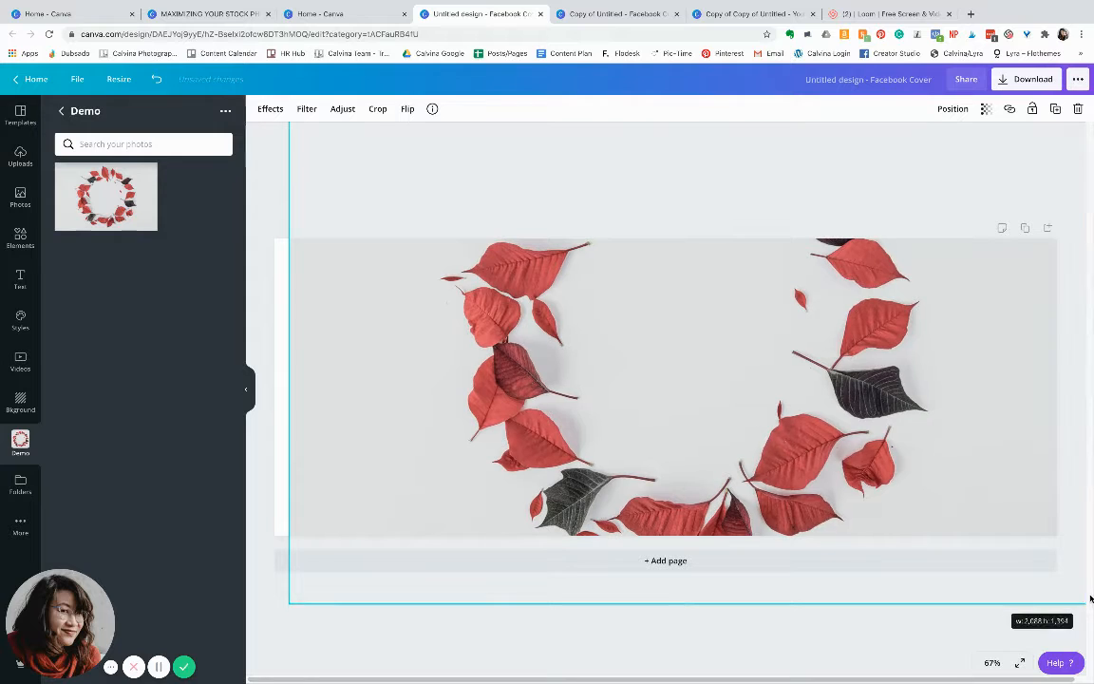
Step: Shift and enlarge the wreath photo further until it covers the whole page as the background
{"action": "left_click", "coordinate": [990, 664]}
{"action": "left_click", "coordinate": [982, 527]}
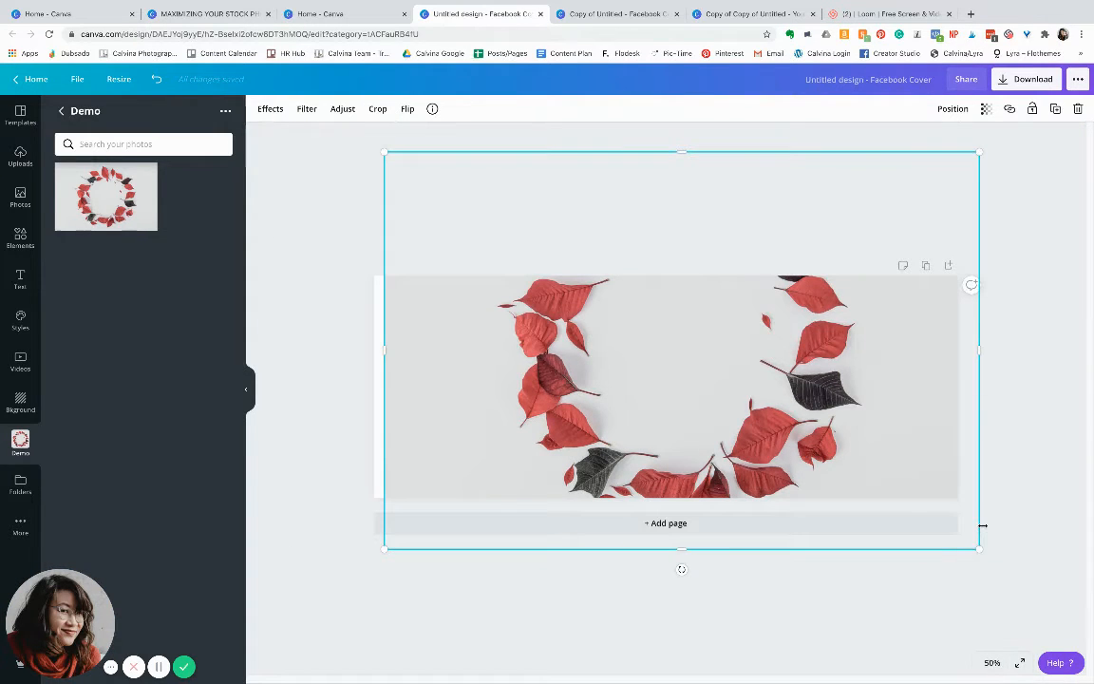
{"action": "left_click_drag", "start_coordinate": [978, 541], "coordinate": [1065, 611]}
{"action": "left_click_drag", "start_coordinate": [999, 492], "coordinate": [972, 492]}
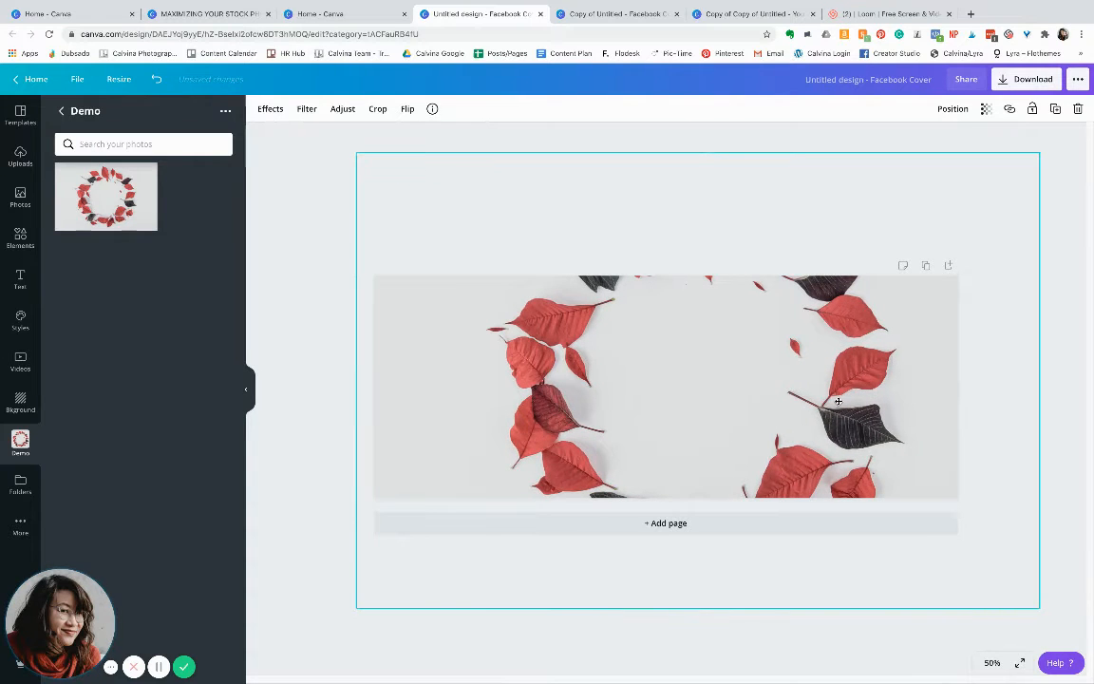
{"action": "left_click_drag", "start_coordinate": [1040, 606], "coordinate": [1079, 635]}
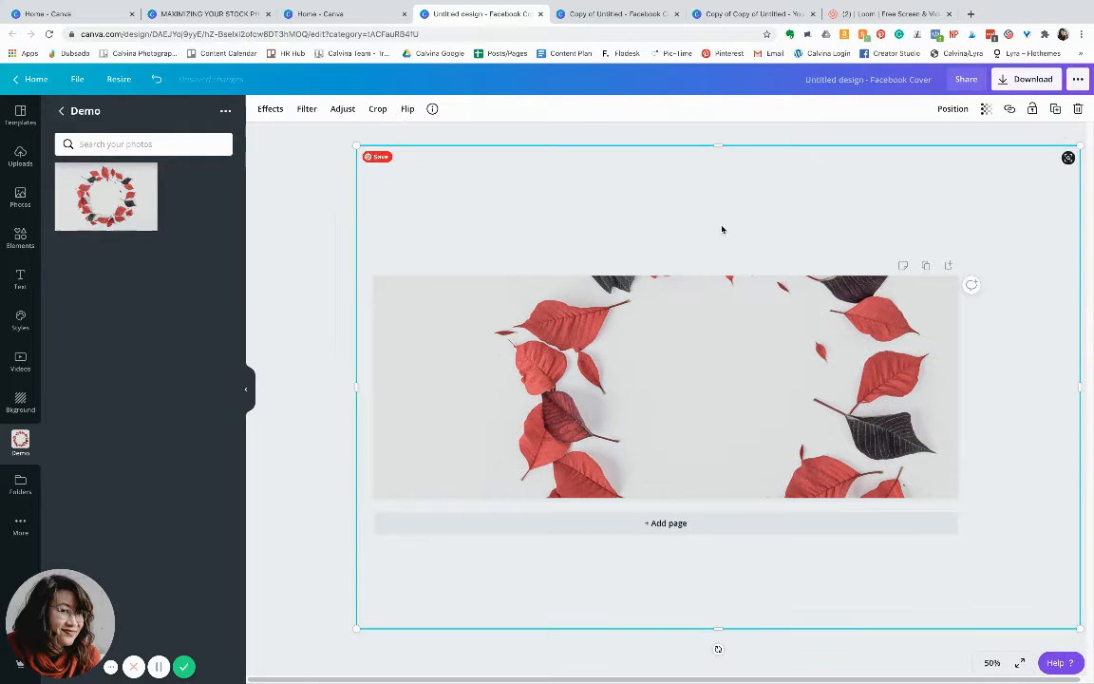
{"action": "left_click", "coordinate": [648, 202]}
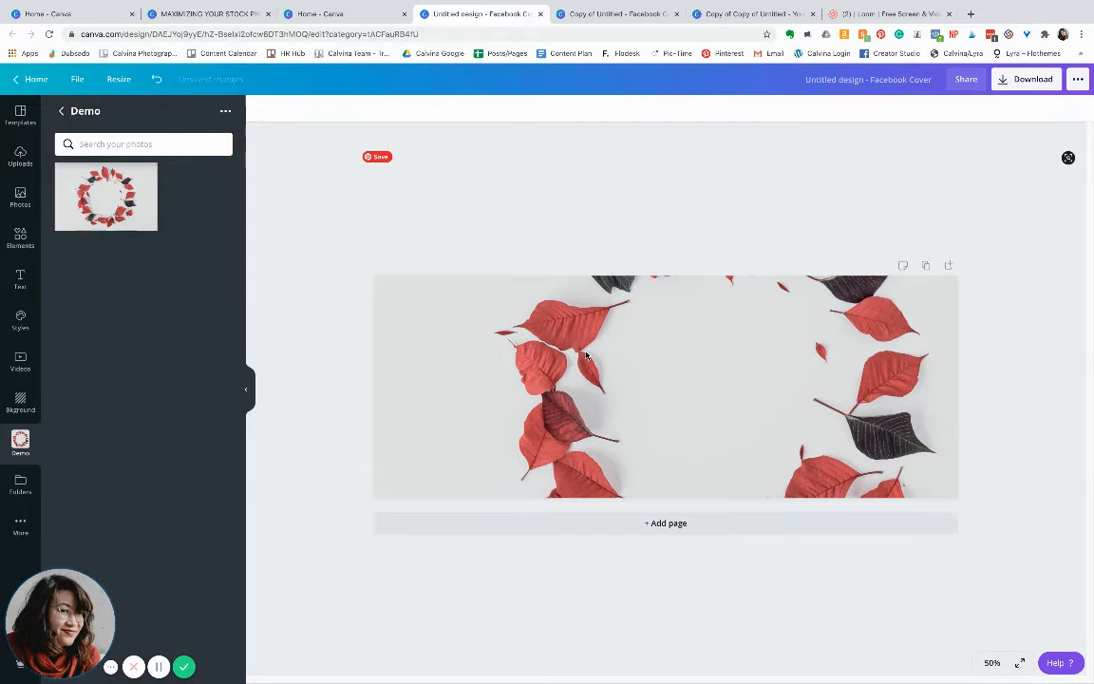
Step: Reposition the background photo inside its crop so the lower half of the wreath shows, with empty space on the left
{"action": "double_click", "coordinate": [585, 347]}
{"action": "left_click_drag", "start_coordinate": [588, 349], "coordinate": [613, 210]}
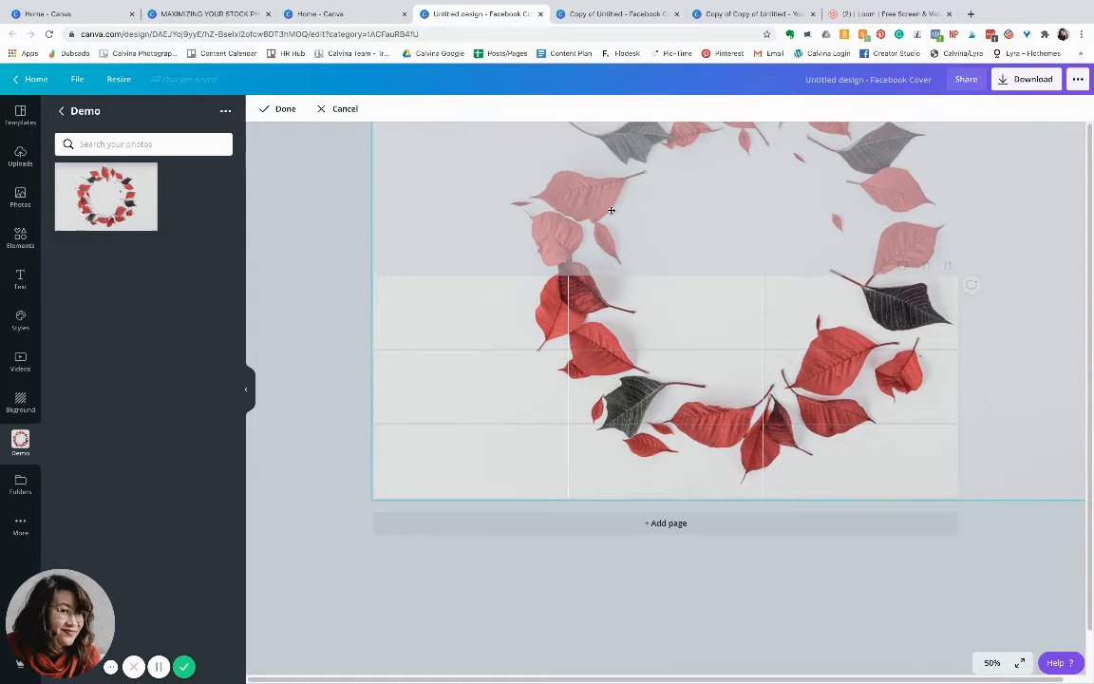
{"action": "left_click", "coordinate": [299, 288]}
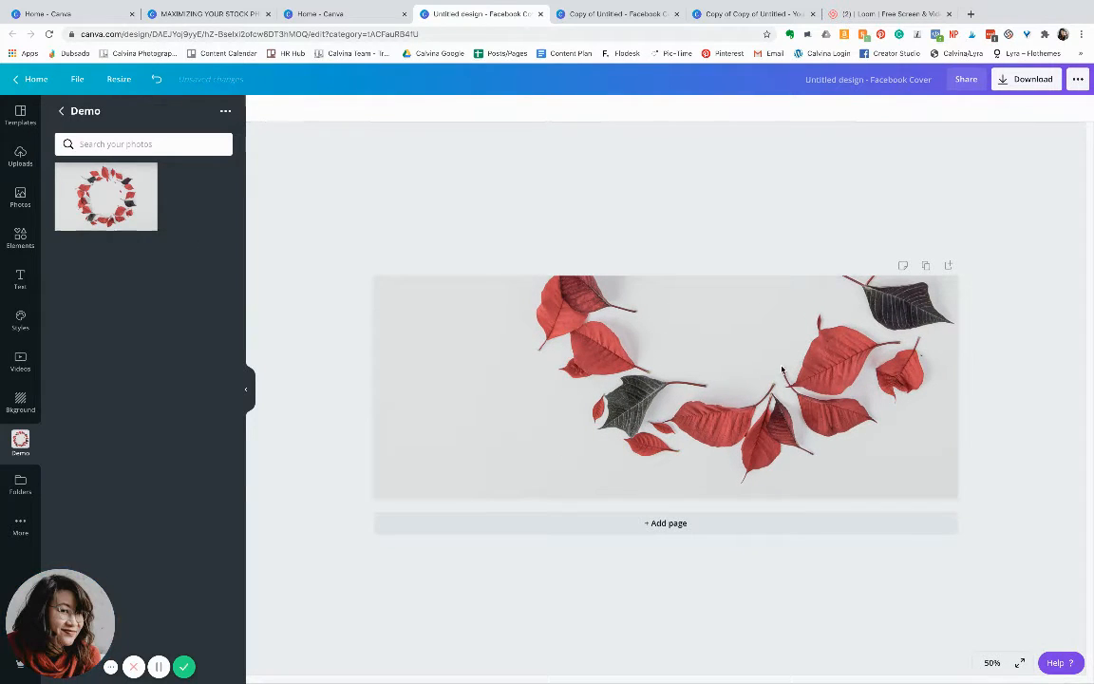
Step: Reposition the background photo inside its crop so the upper half of the wreath shows
{"action": "left_click", "coordinate": [689, 373]}
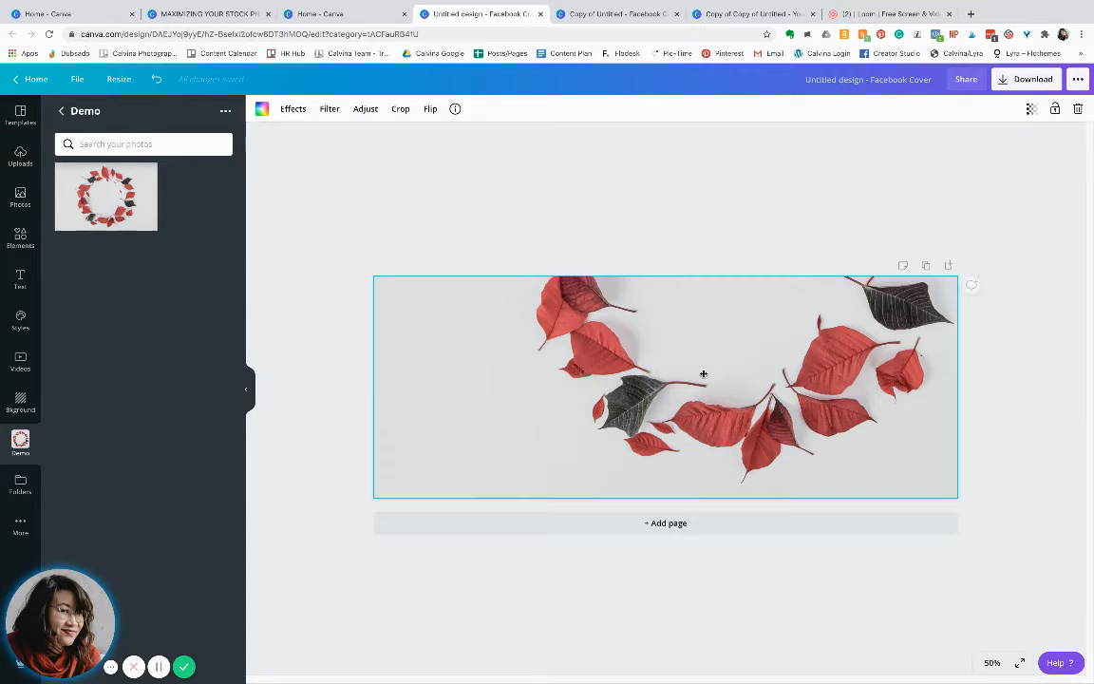
{"action": "double_click", "coordinate": [700, 343]}
{"action": "left_click_drag", "start_coordinate": [699, 343], "coordinate": [787, 641]}
{"action": "left_click", "coordinate": [896, 234]}
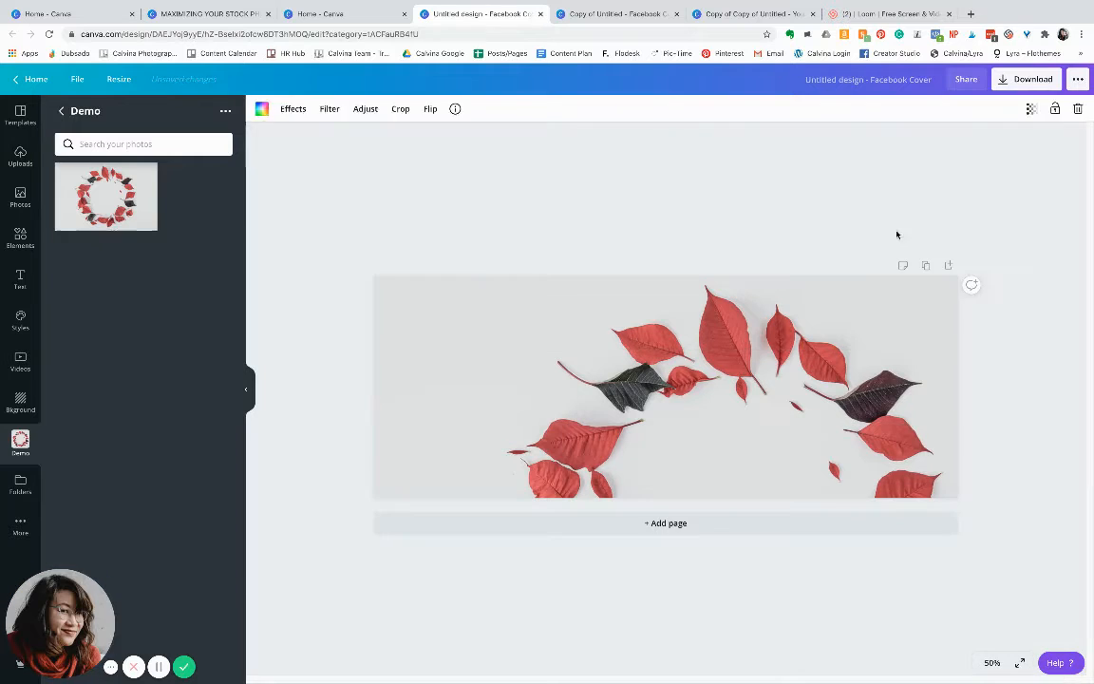
Step: Reposition the background photo inside its crop so the wreath's open middle sits at the centre of the cover
{"action": "double_click", "coordinate": [844, 377]}
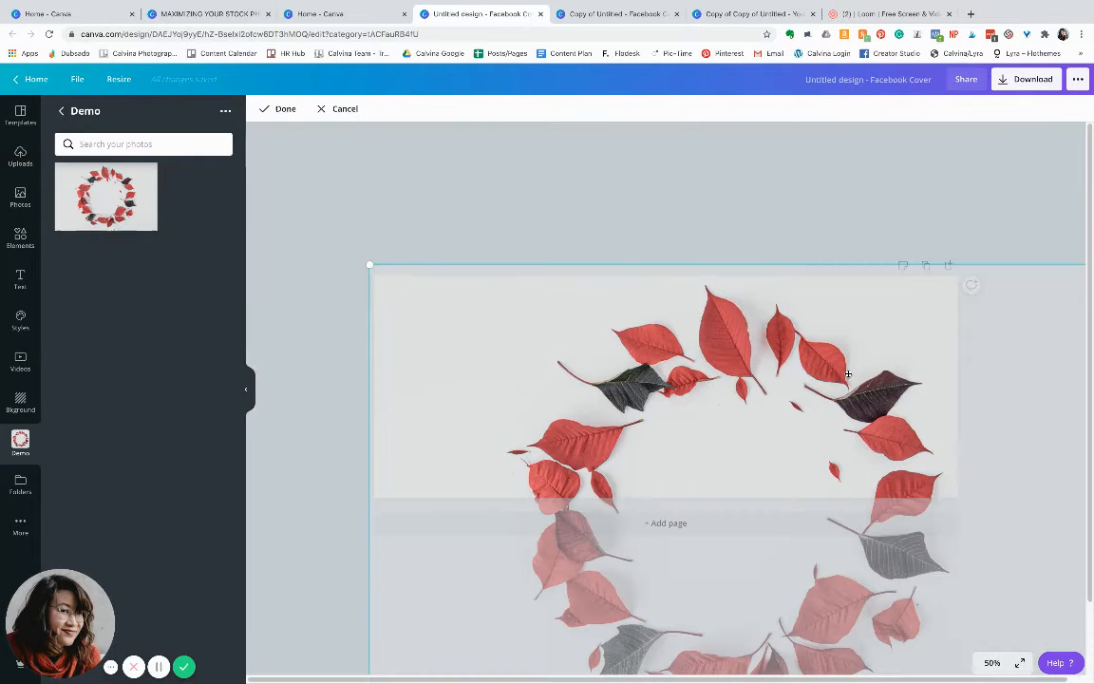
{"action": "left_click_drag", "start_coordinate": [847, 374], "coordinate": [773, 248]}
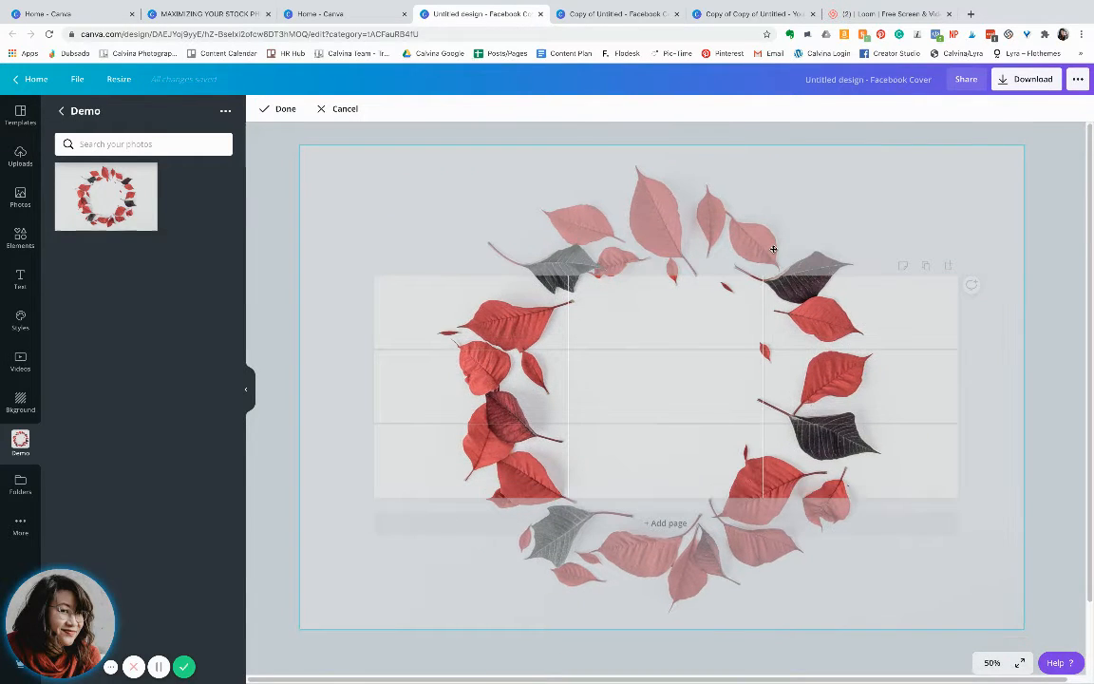
{"action": "left_click", "coordinate": [794, 132]}
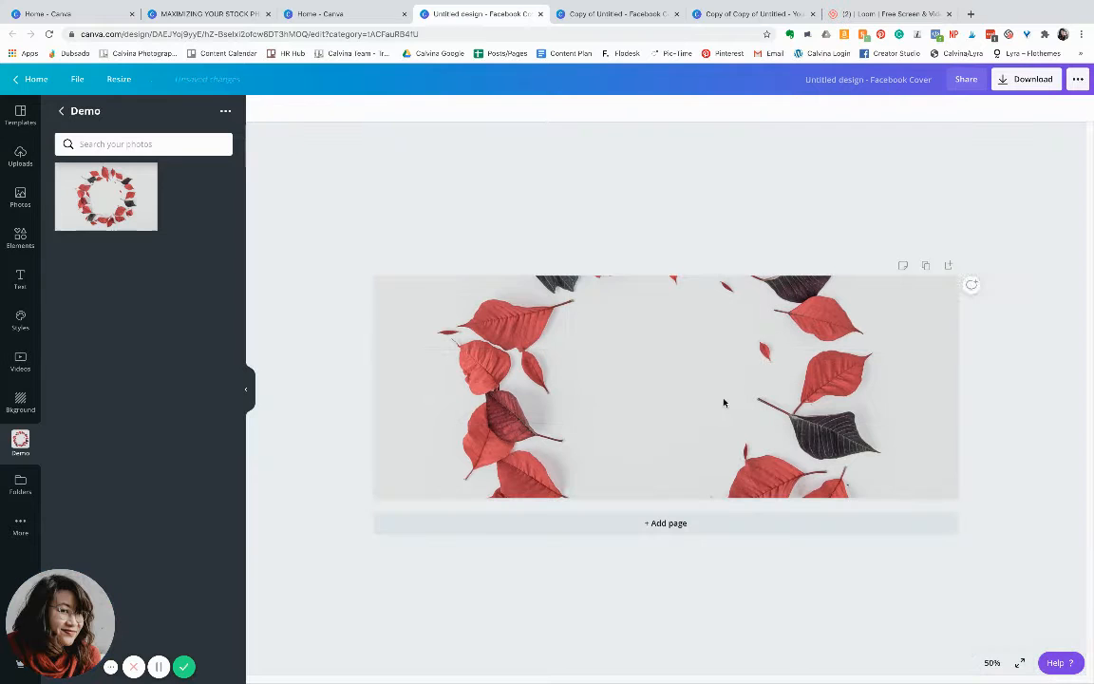
Step: Add a heading in the middle of the cover reading "FLASH SALE"
{"action": "left_click", "coordinate": [20, 279]}
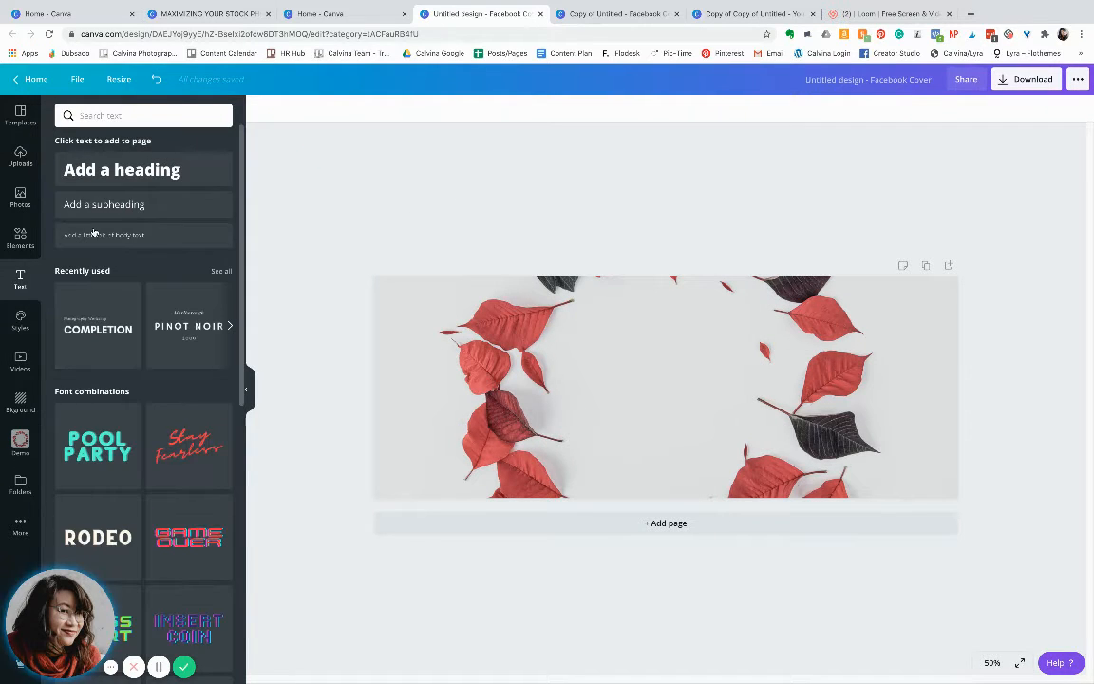
{"action": "left_click", "coordinate": [129, 173]}
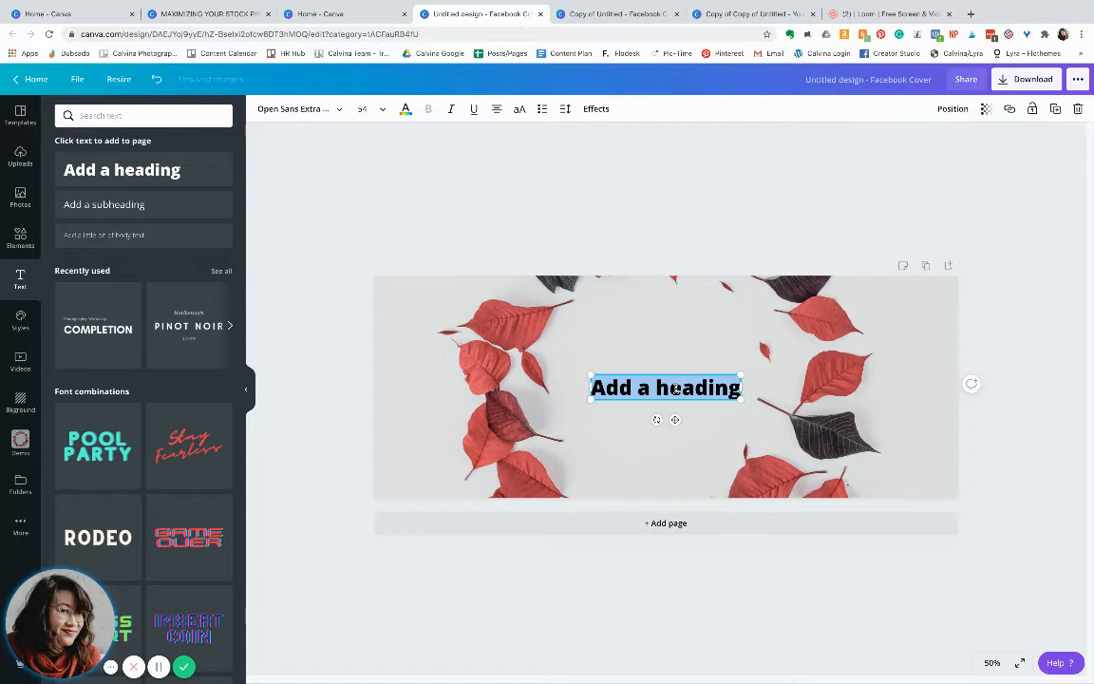
{"action": "double_click", "coordinate": [676, 388]}
{"action": "type", "text": "F"}
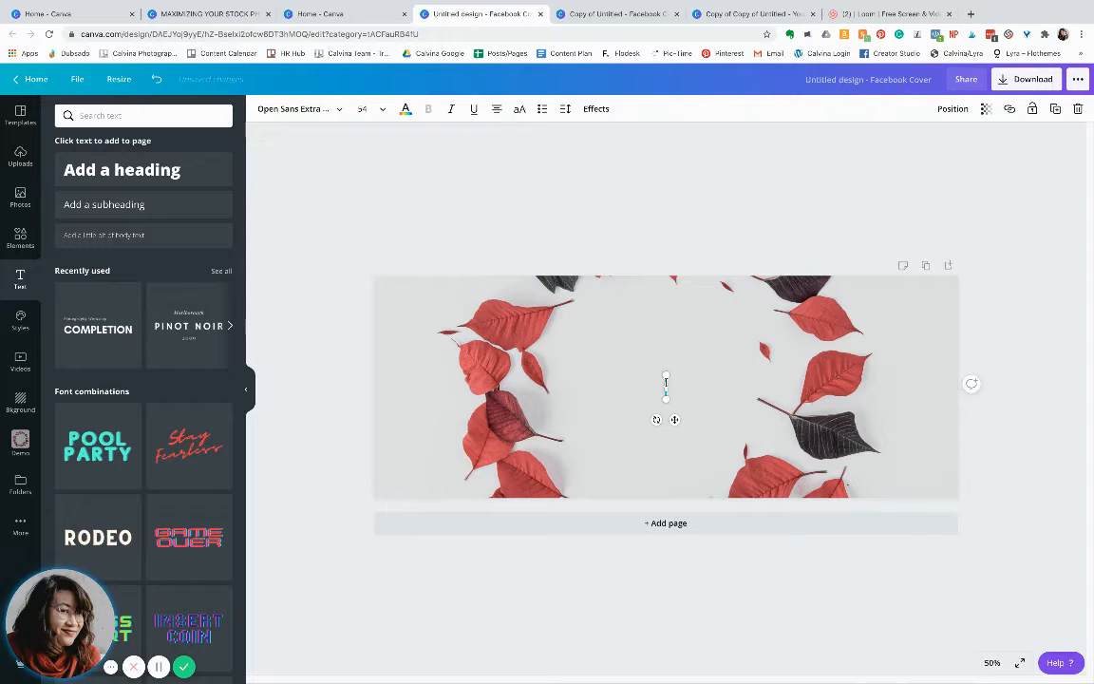
{"action": "type", "text": "LASH SALE"}
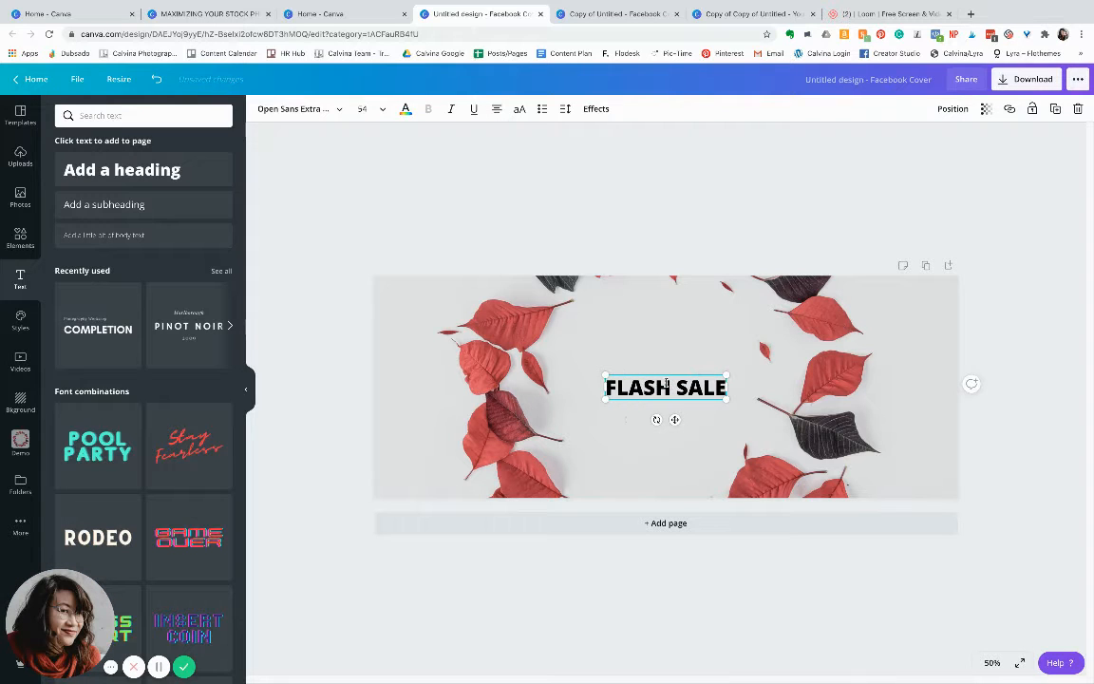
Step: Set the FLASH SALE heading in Gotham Black and widen its letter spacing
{"action": "left_click", "coordinate": [336, 109]}
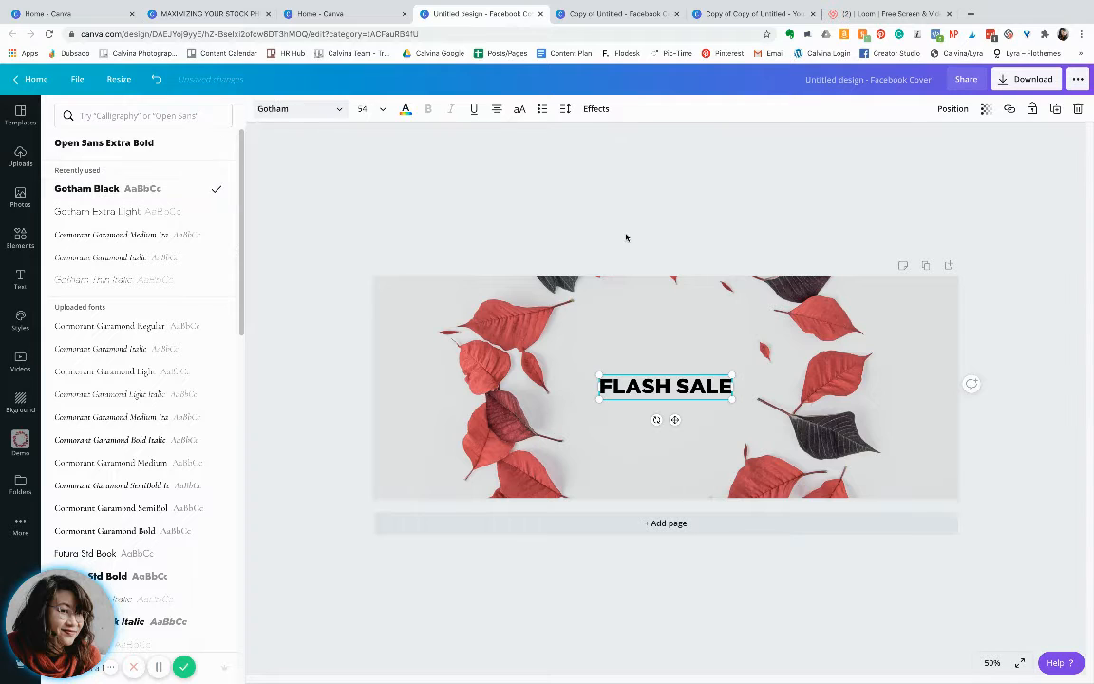
{"action": "left_click", "coordinate": [566, 108]}
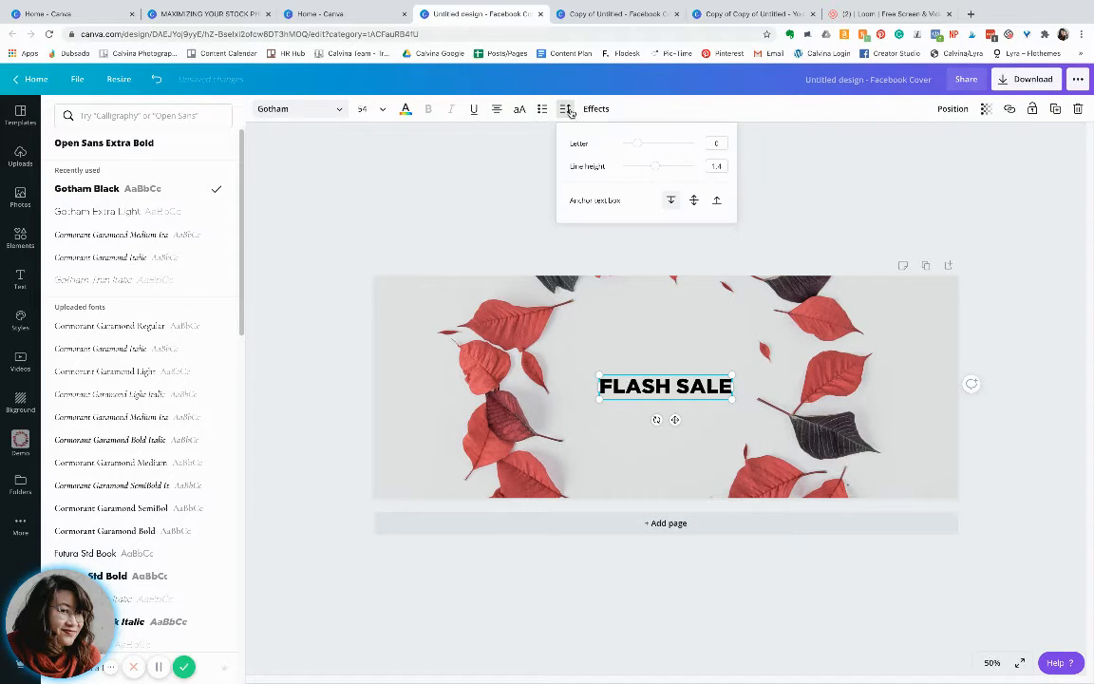
{"action": "left_click_drag", "start_coordinate": [640, 144], "coordinate": [653, 149]}
{"action": "left_click", "coordinate": [803, 268]}
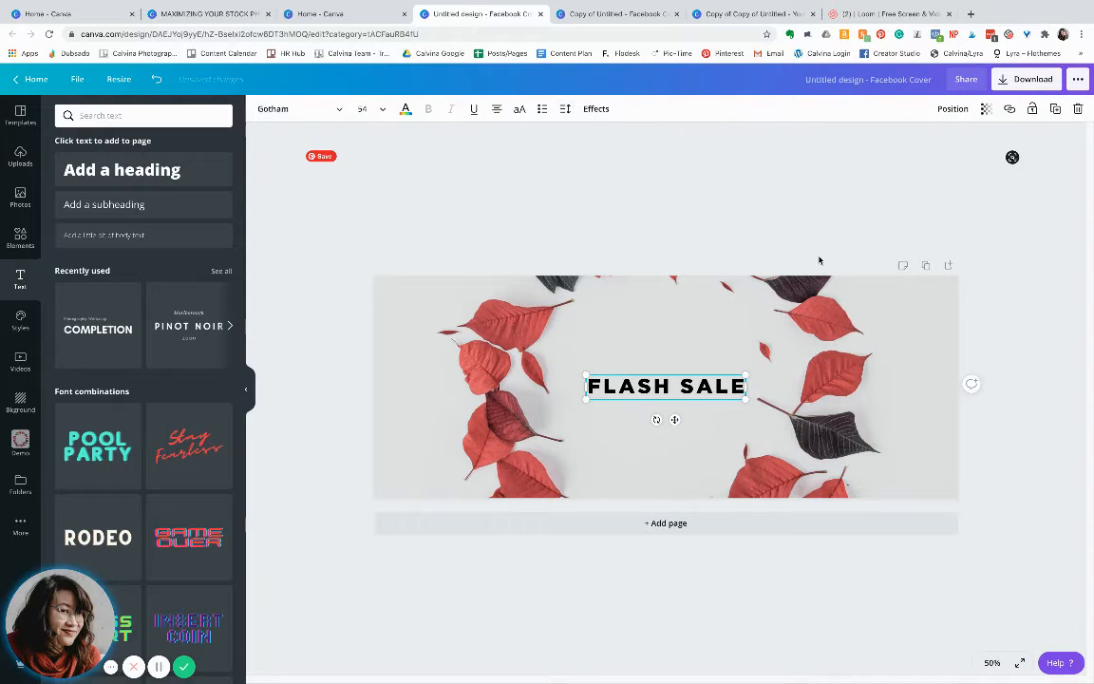
Step: Enlarge the FLASH SALE heading to a font size of about 57.4 and align it vertically with the cover's centre
{"action": "mouse_move", "coordinate": [681, 392]}
{"action": "left_mouse_down"}
{"action": "mouse_move", "coordinate": [667, 392]}
{"action": "mouse_move", "coordinate": [677, 392]}
{"action": "left_mouse_up"}
{"action": "left_click_drag", "start_coordinate": [742, 415], "coordinate": [751, 418]}
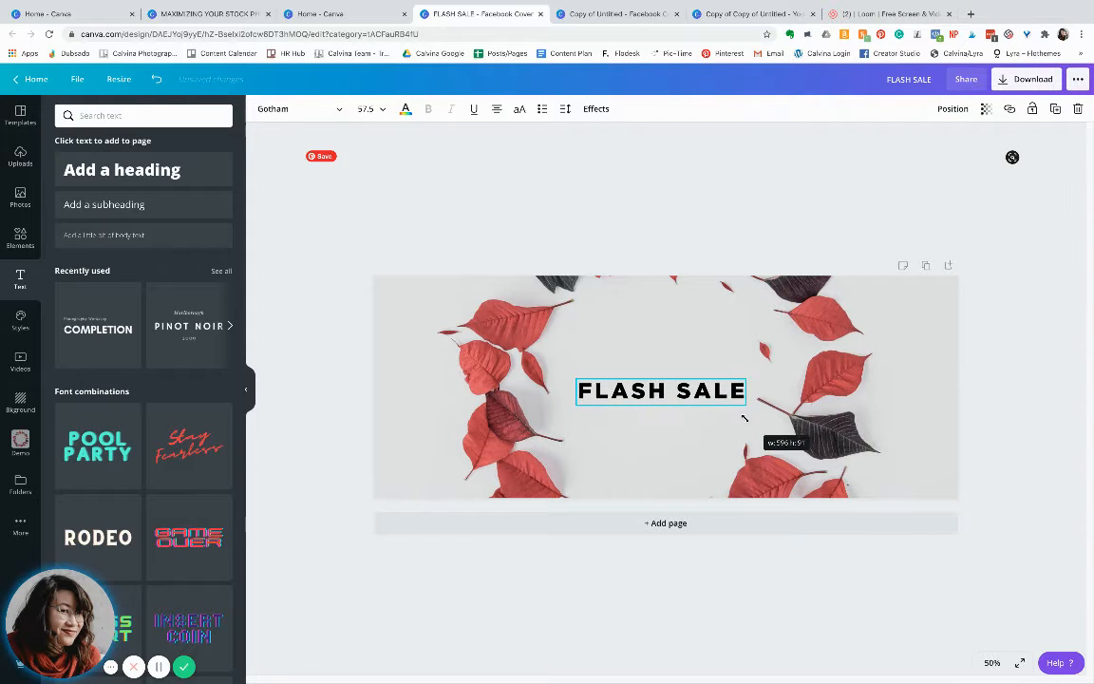
{"action": "left_click", "coordinate": [781, 232]}
{"action": "left_click_drag", "start_coordinate": [689, 397], "coordinate": [685, 391]}
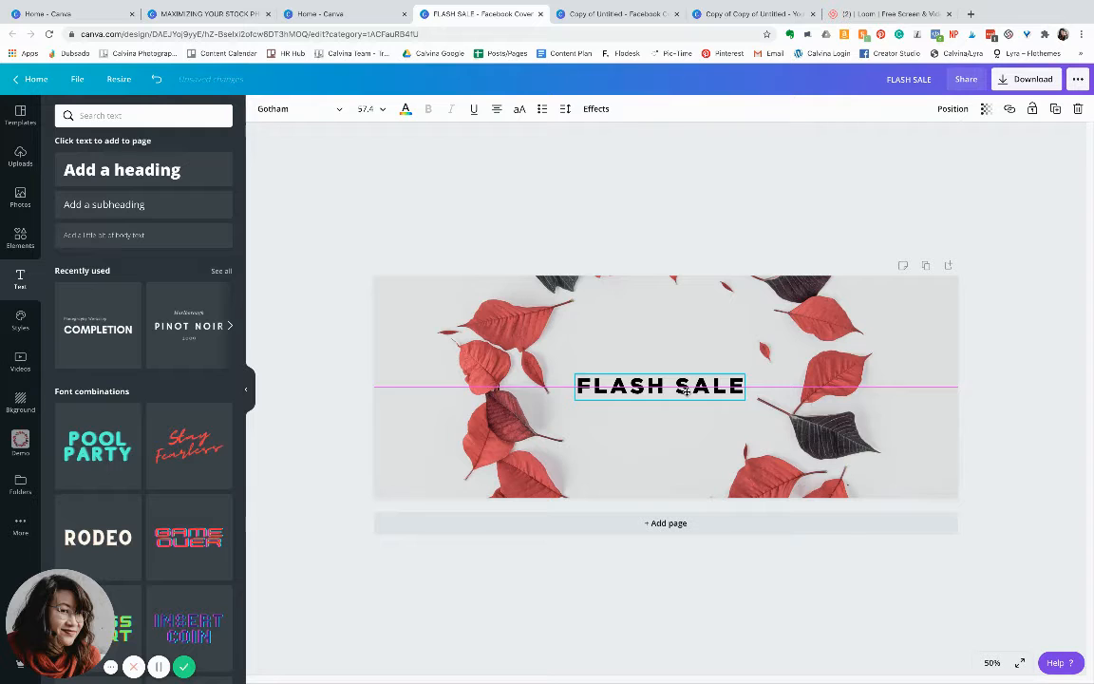
{"action": "left_click", "coordinate": [864, 166]}
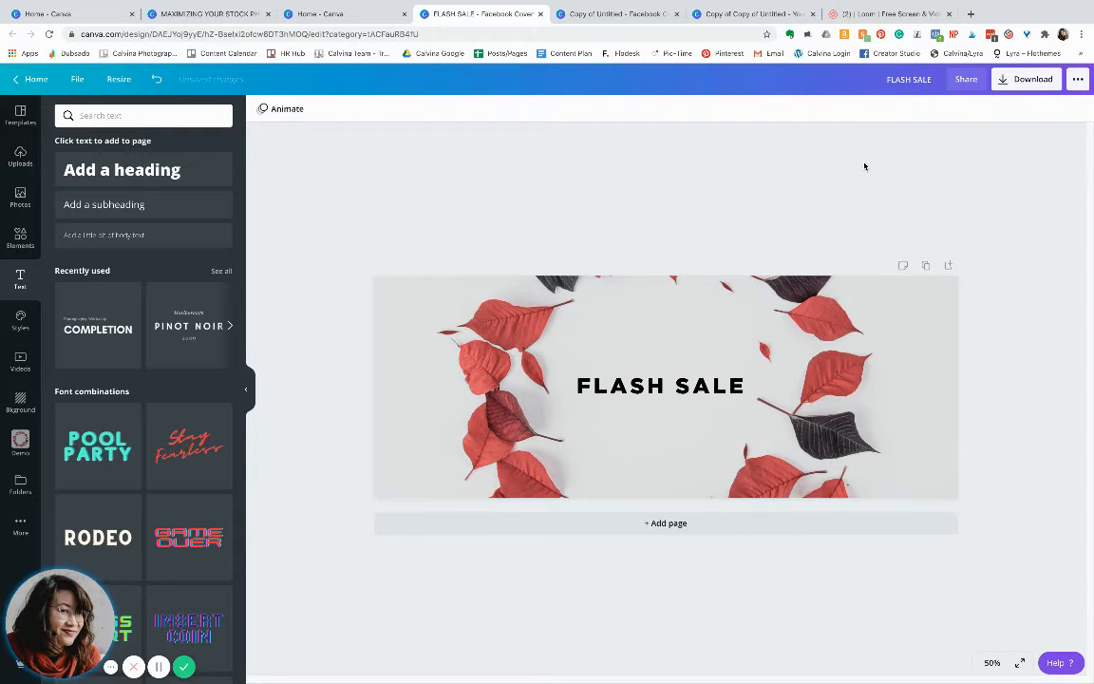
Step: Shift the background photo within its crop to show the wreath's lower half and free up the cover's left side
{"action": "left_click", "coordinate": [826, 431]}
{"action": "double_click", "coordinate": [826, 432]}
{"action": "left_click_drag", "start_coordinate": [826, 432], "coordinate": [931, 299]}
{"action": "left_click", "coordinate": [741, 569]}
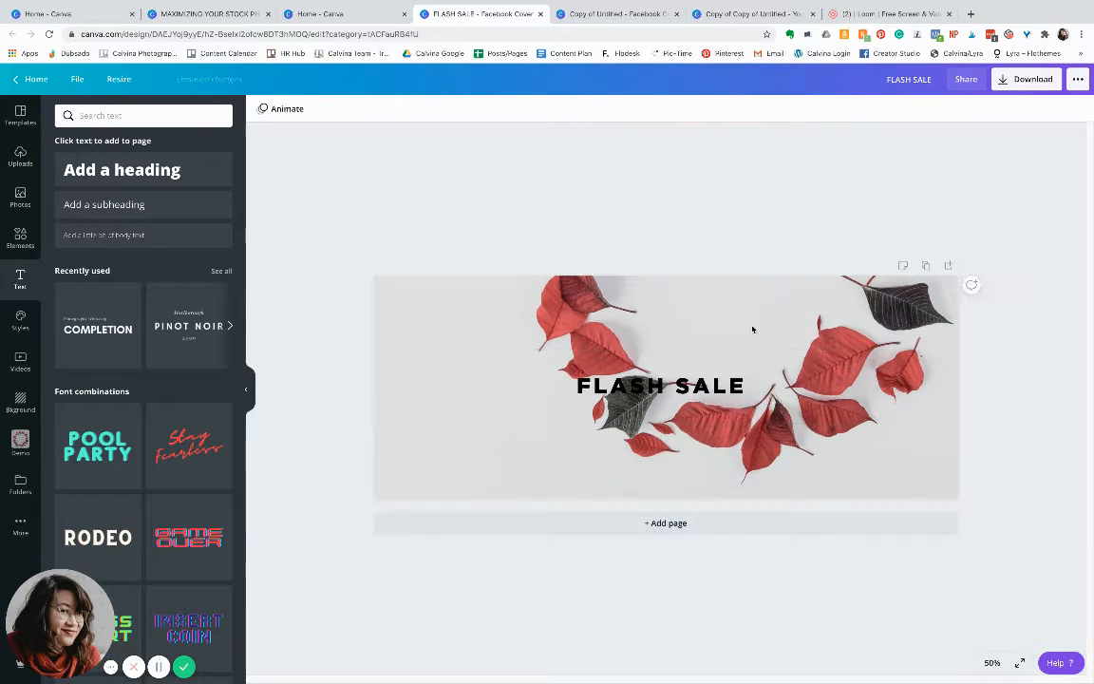
Step: Move the heading to the empty left area, narrow its box to about 474 so it wraps onto two lines, and left-align it
{"action": "left_click_drag", "start_coordinate": [715, 391], "coordinate": [567, 417]}
{"action": "left_click_drag", "start_coordinate": [572, 374], "coordinate": [527, 374]}
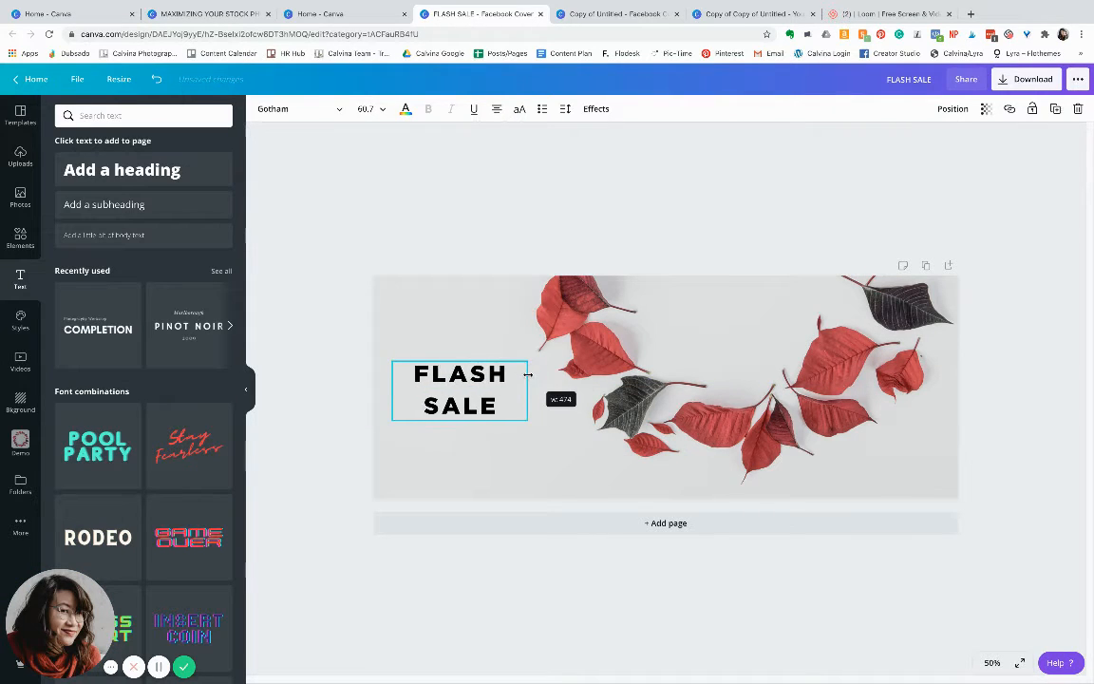
{"action": "left_click", "coordinate": [496, 108]}
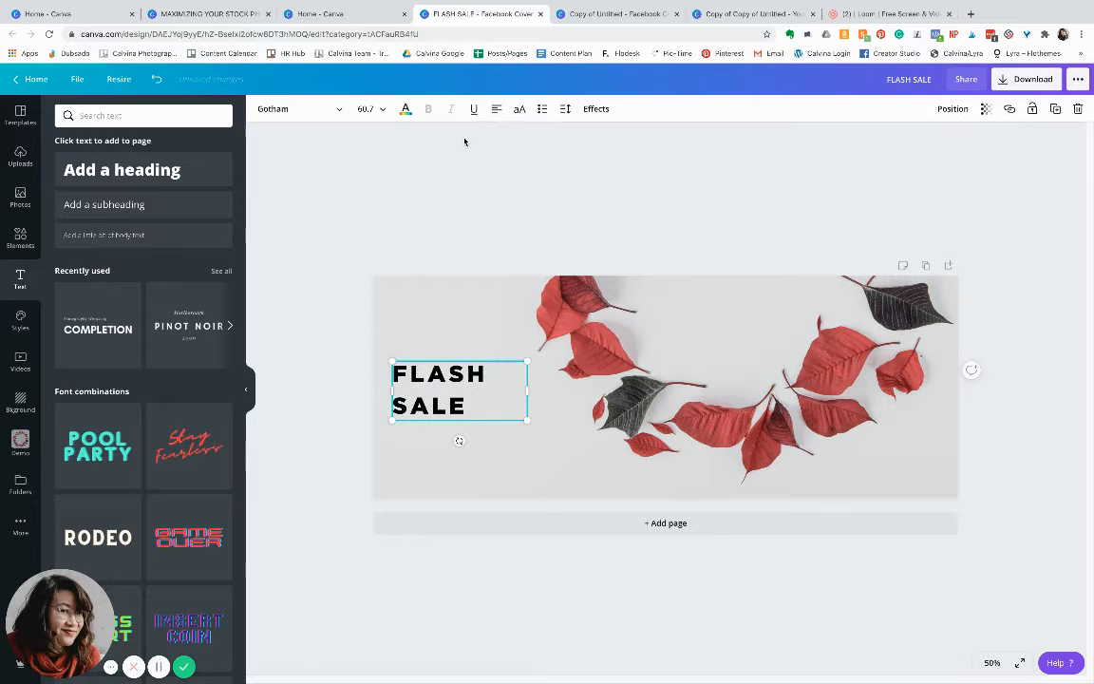
Step: Move the two-line FLASH SALE heading down and slightly right within the empty area beside the wreath
{"action": "double_click", "coordinate": [468, 408]}
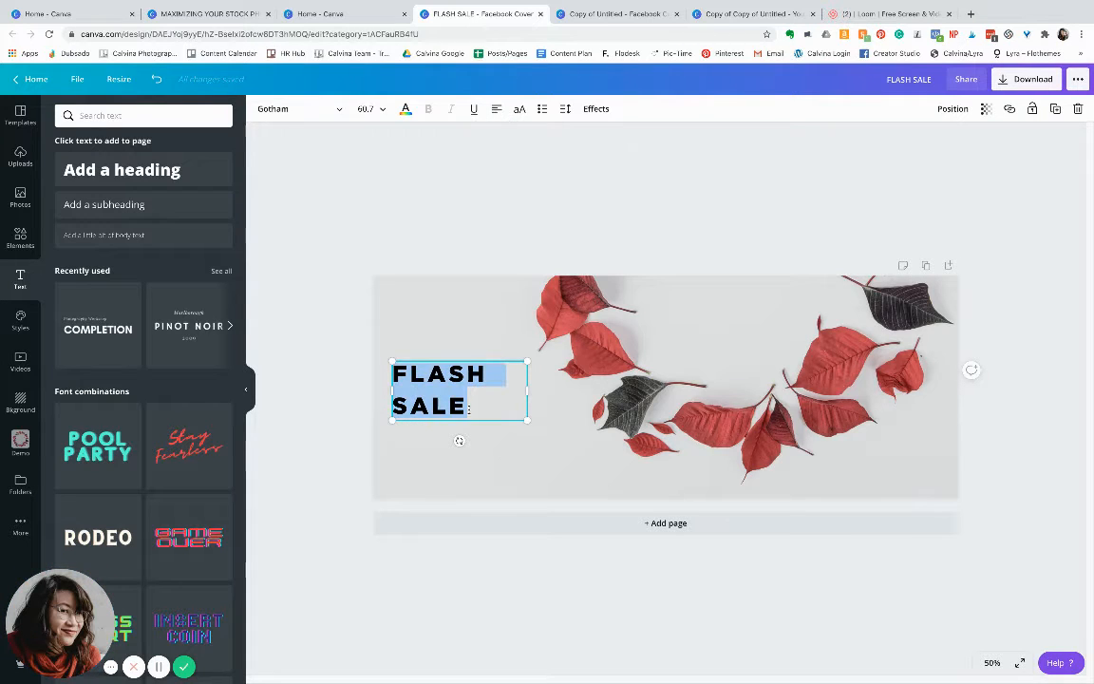
{"action": "left_click", "coordinate": [516, 613]}
{"action": "left_click", "coordinate": [474, 402]}
{"action": "left_click_drag", "start_coordinate": [467, 380], "coordinate": [497, 412]}
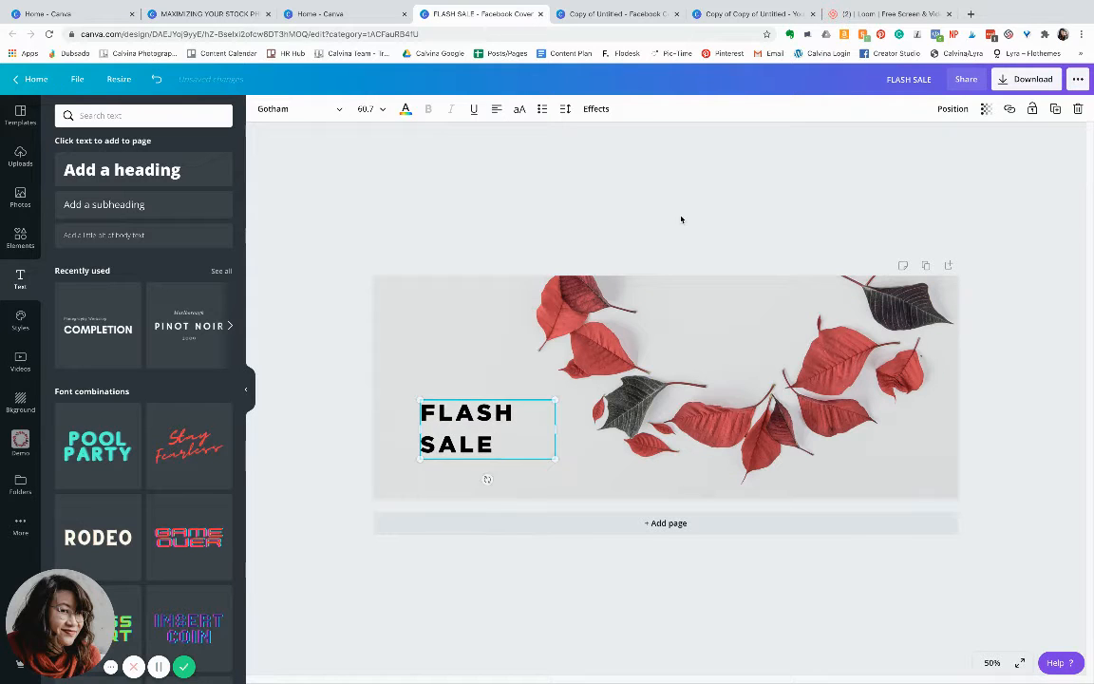
{"action": "left_click", "coordinate": [680, 218]}
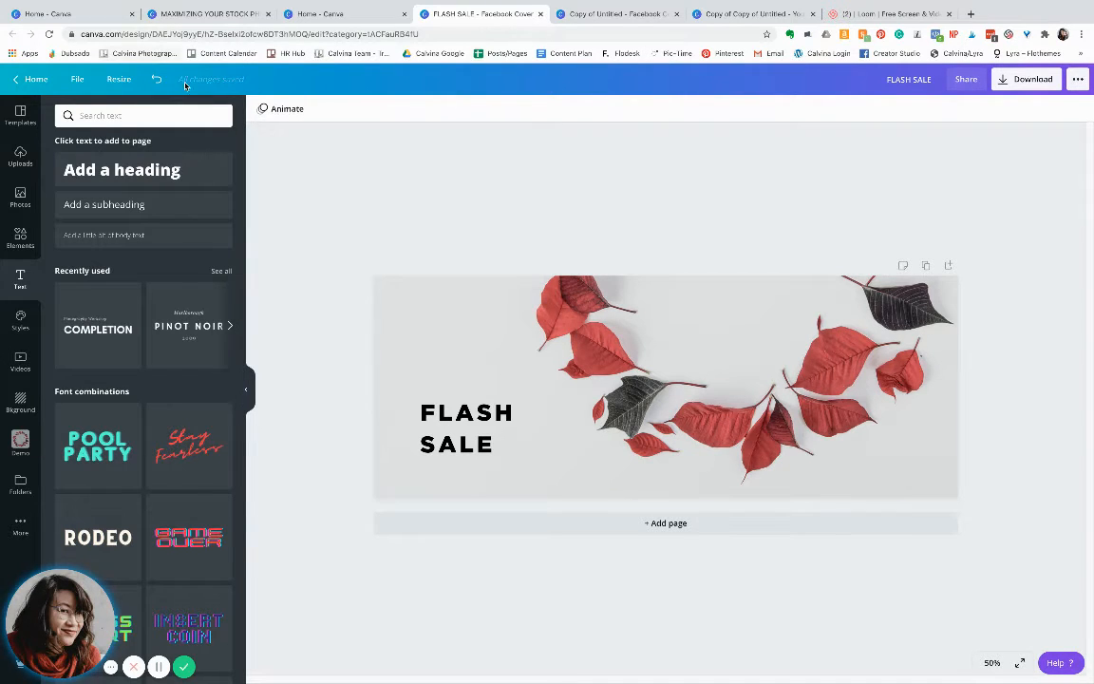
Step: Create a resized copy of the FLASH SALE cover in the Instagram Story format
{"action": "left_click", "coordinate": [119, 78]}
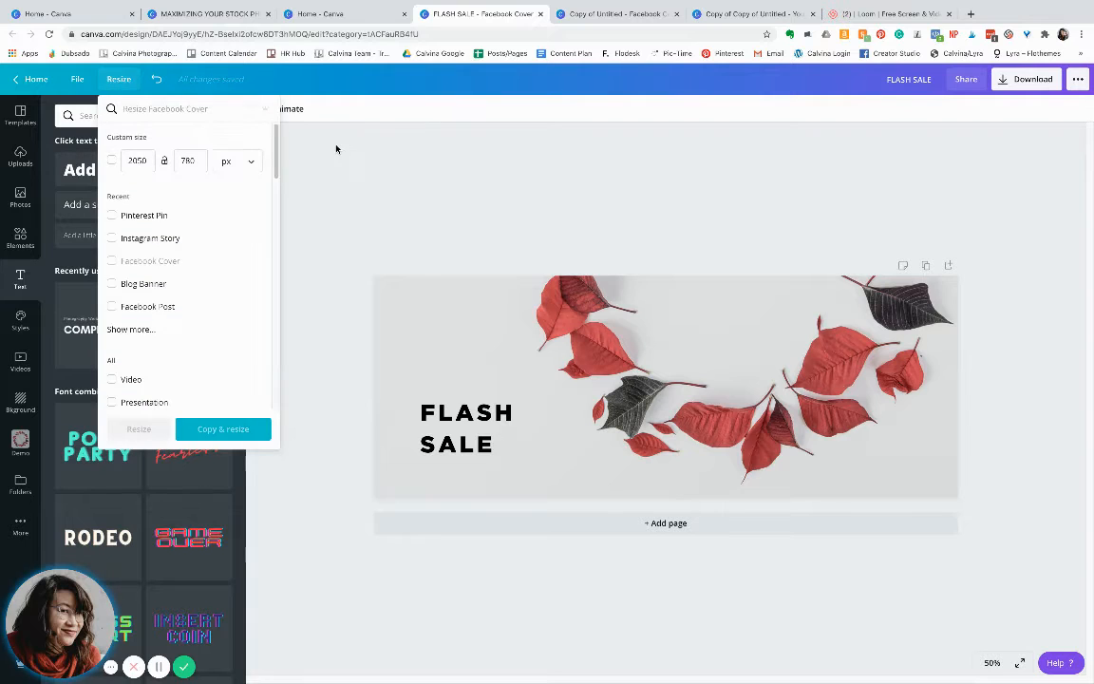
{"action": "mouse_move", "coordinate": [276, 154]}
{"action": "left_mouse_down"}
{"action": "mouse_move", "coordinate": [279, 281]}
{"action": "mouse_move", "coordinate": [281, 142]}
{"action": "left_mouse_up"}
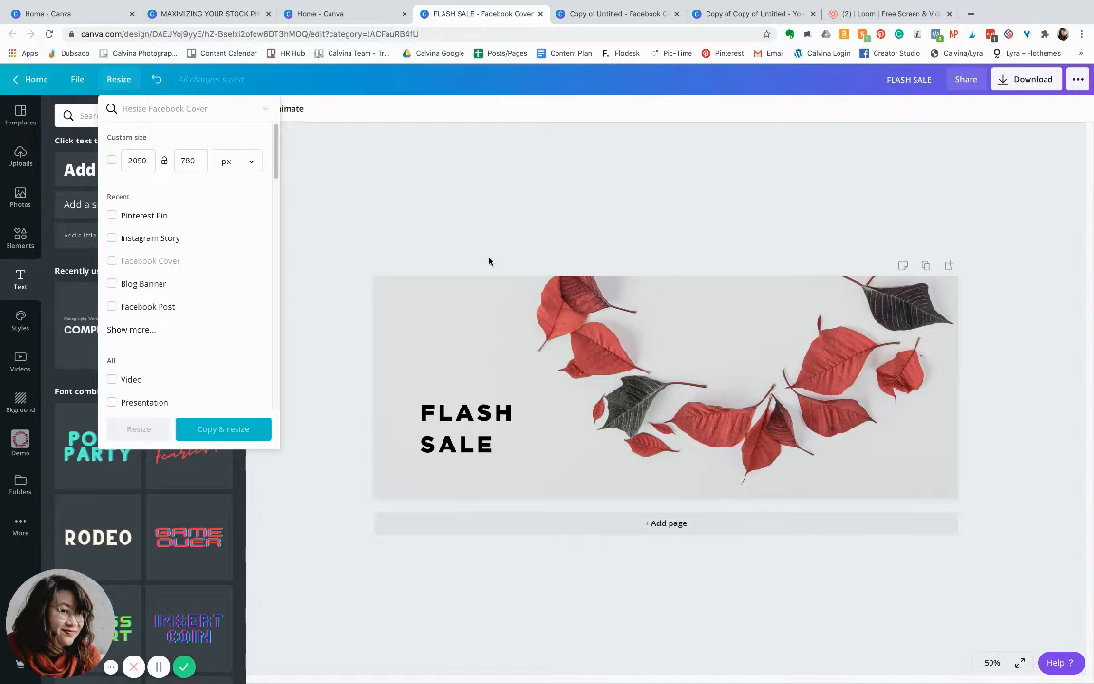
{"action": "left_click", "coordinate": [167, 239]}
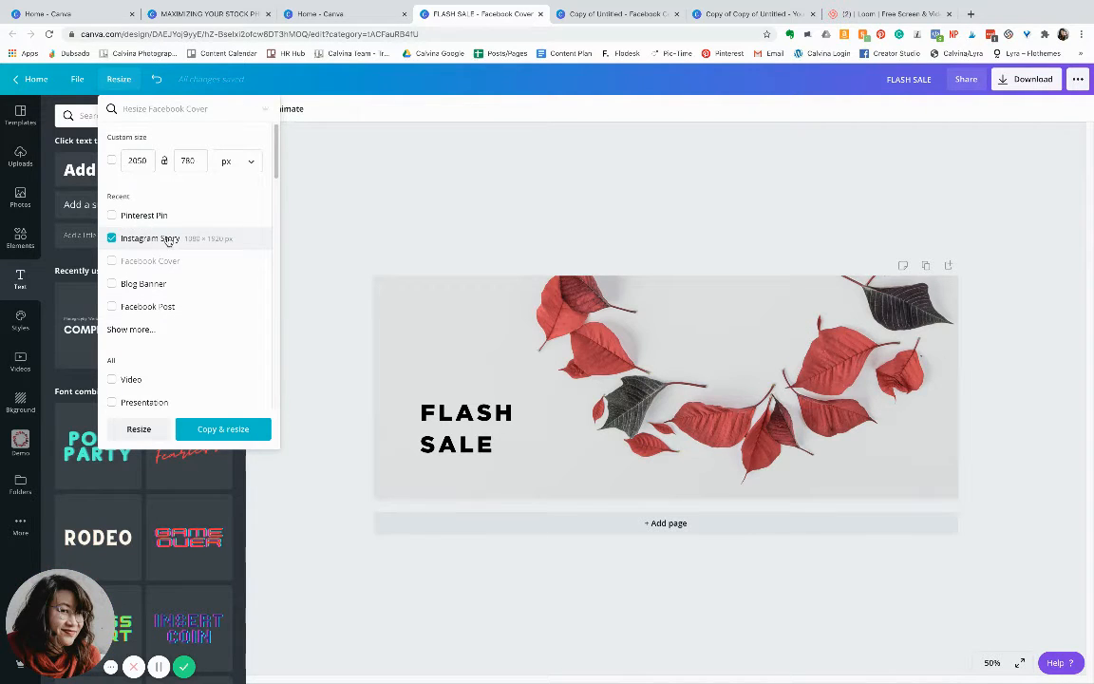
{"action": "left_click", "coordinate": [214, 432]}
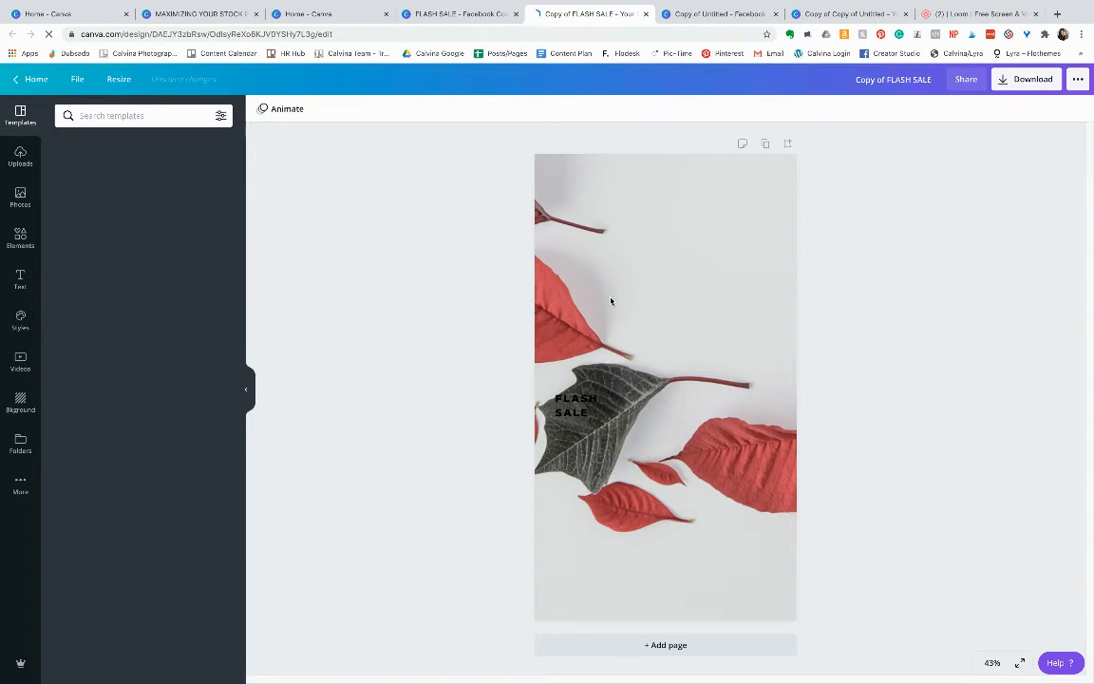
Step: Move the FLASH SALE heading to the empty upper-right area of the story and enlarge it to a font size of about 80.5
{"action": "left_click", "coordinate": [574, 406]}
{"action": "left_click_drag", "start_coordinate": [574, 405], "coordinate": [646, 337]}
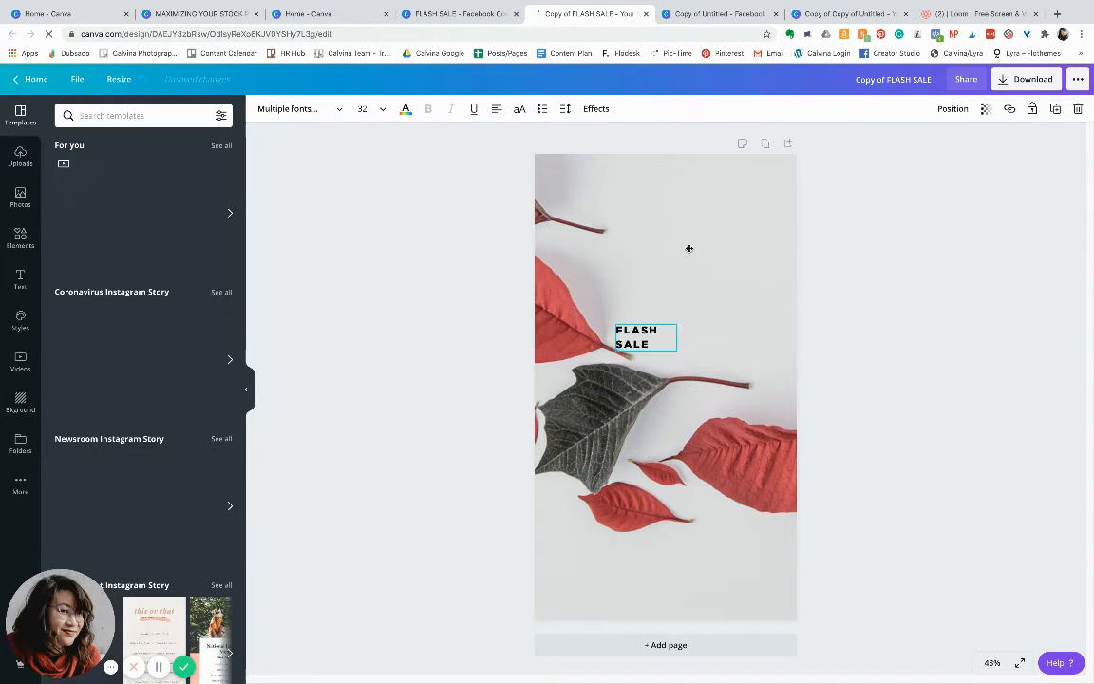
{"action": "left_click_drag", "start_coordinate": [690, 248], "coordinate": [755, 350]}
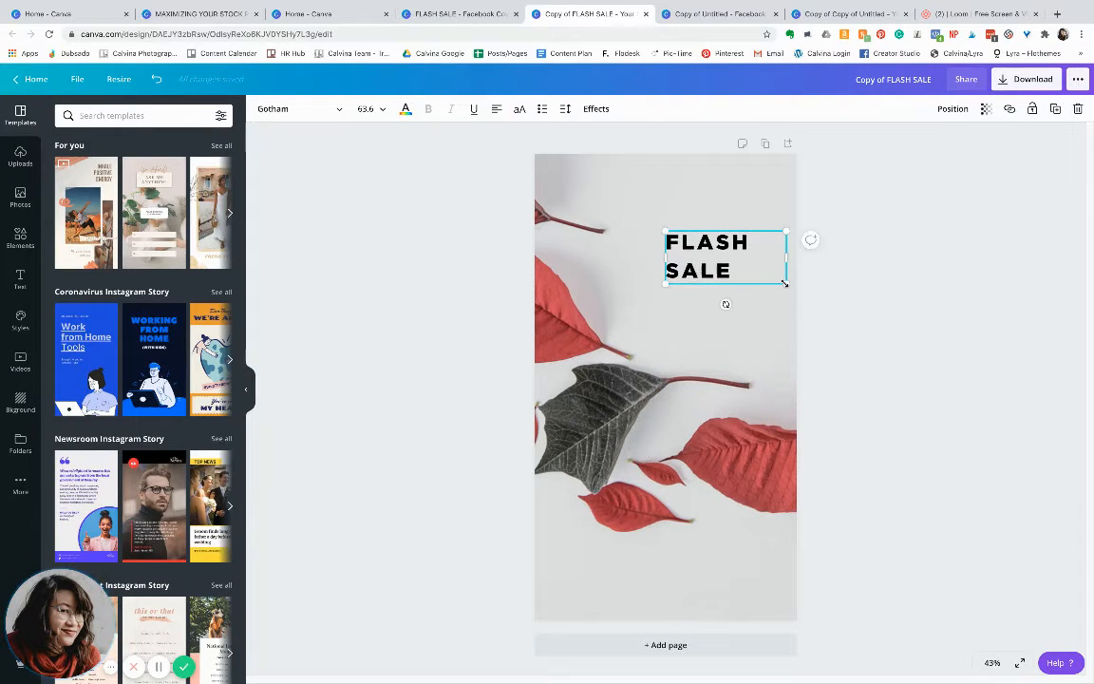
{"action": "left_click_drag", "start_coordinate": [784, 283], "coordinate": [820, 298]}
{"action": "left_click_drag", "start_coordinate": [738, 245], "coordinate": [719, 231]}
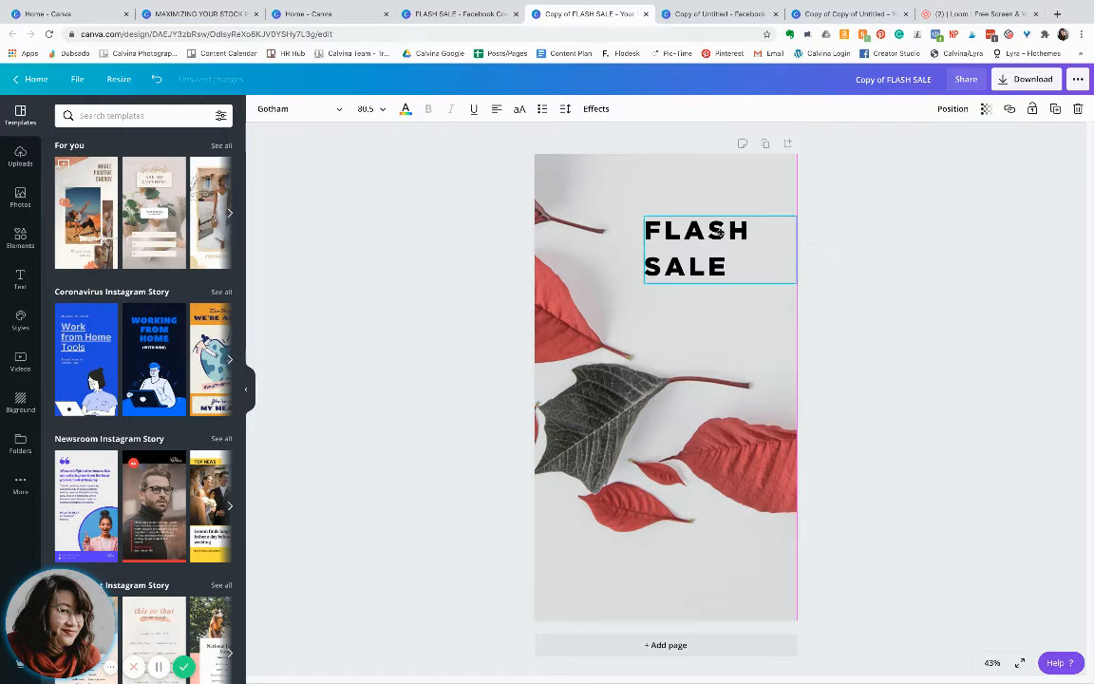
{"action": "left_click", "coordinate": [944, 283]}
Step: Open the story's background photo for cropping, preview the design full screen, and set the canvas zoom to 25%
{"action": "double_click", "coordinate": [719, 455]}
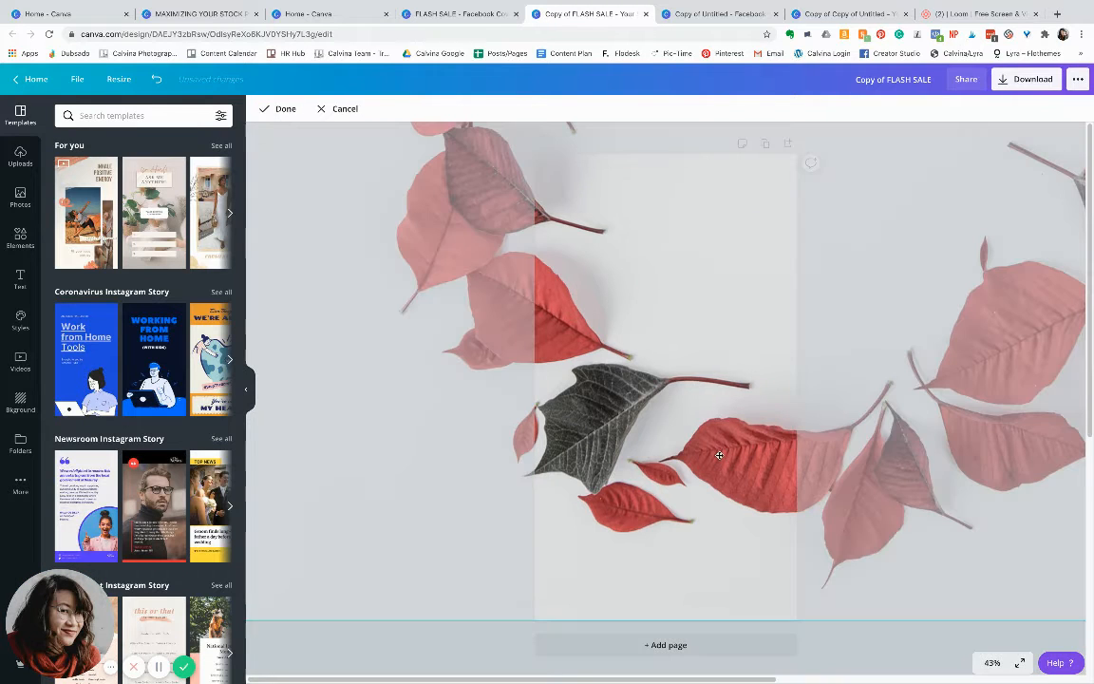
{"action": "left_click", "coordinate": [1018, 663]}
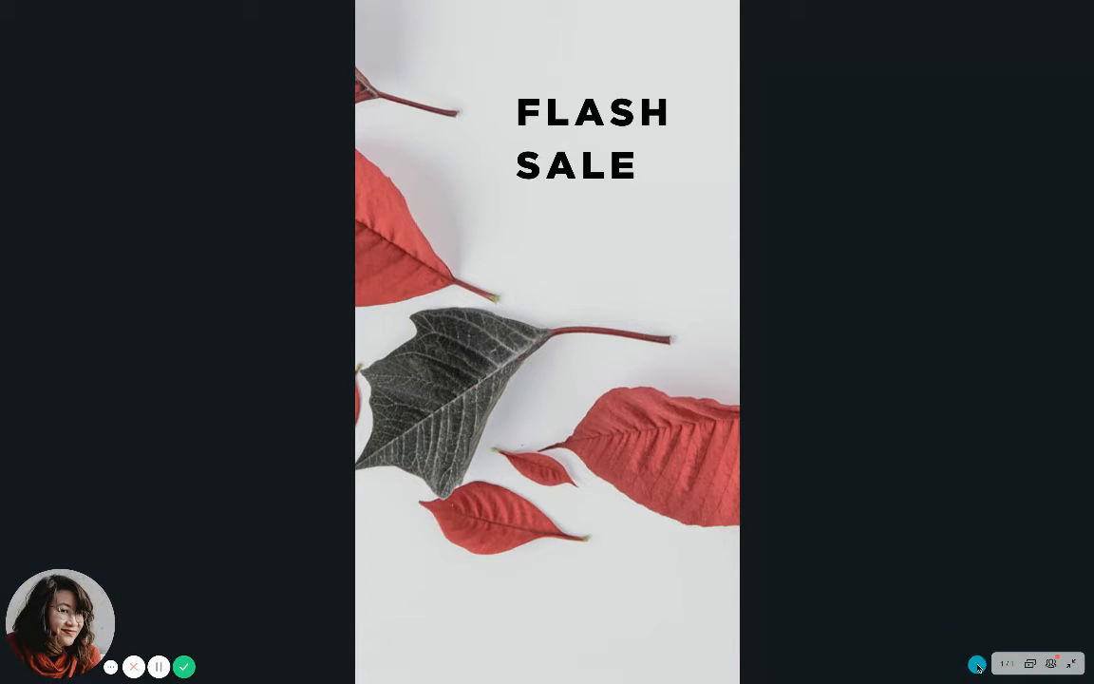
{"action": "key", "text": "Escape"}
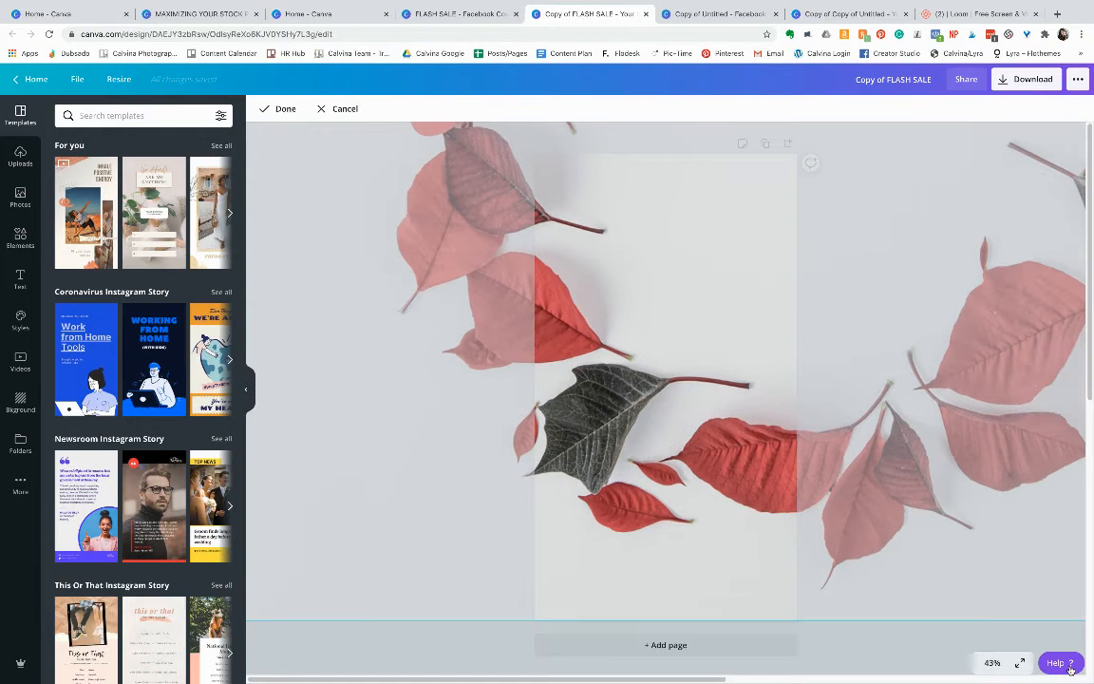
{"action": "left_click", "coordinate": [1015, 667]}
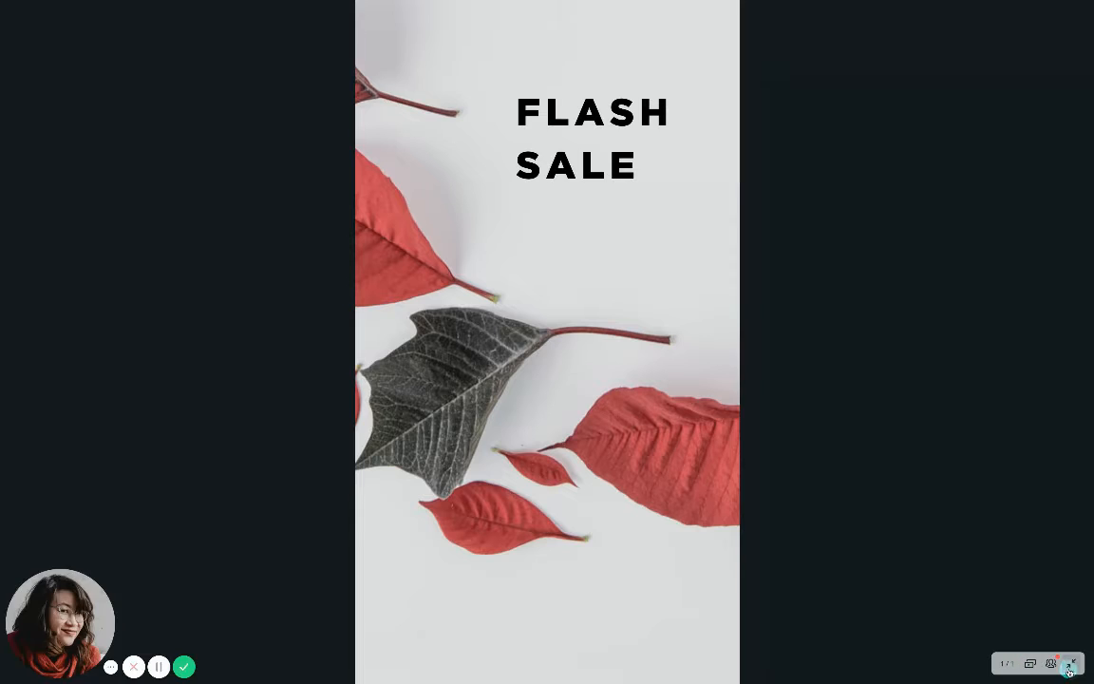
{"action": "left_click", "coordinate": [1070, 667]}
{"action": "left_click", "coordinate": [991, 662]}
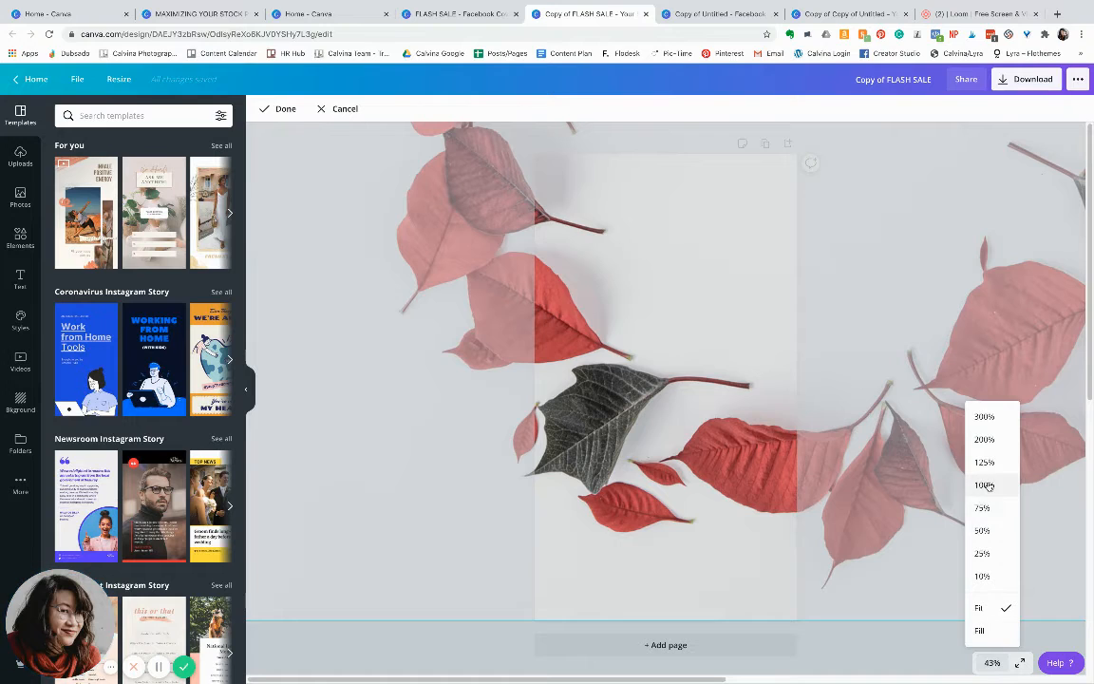
{"action": "left_click", "coordinate": [982, 553]}
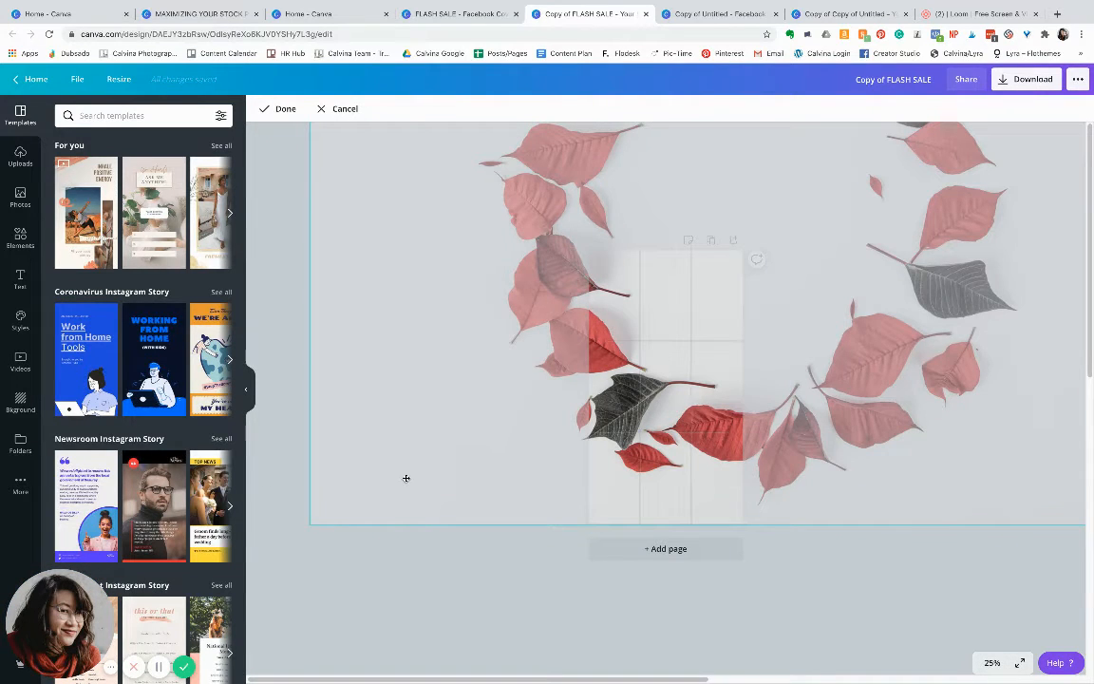
Step: Shift the photo within the story frame to try different wreath sections and bring the photo's upper-right corner into reach
{"action": "left_click_drag", "start_coordinate": [479, 275], "coordinate": [306, 167]}
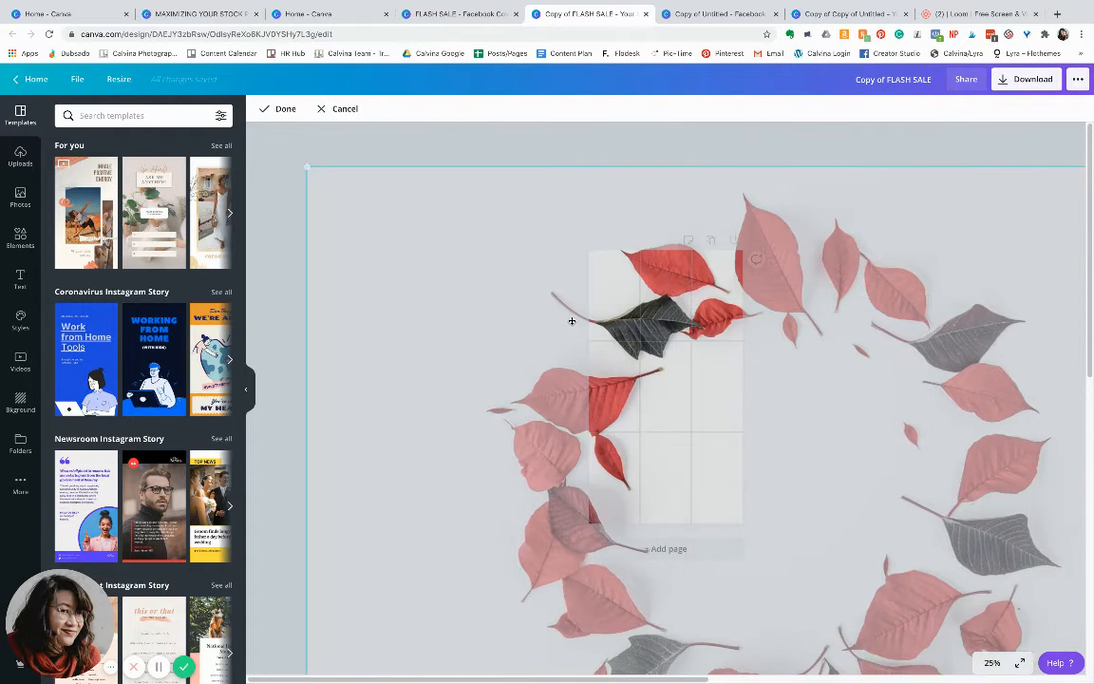
{"action": "left_click_drag", "start_coordinate": [572, 321], "coordinate": [524, 280]}
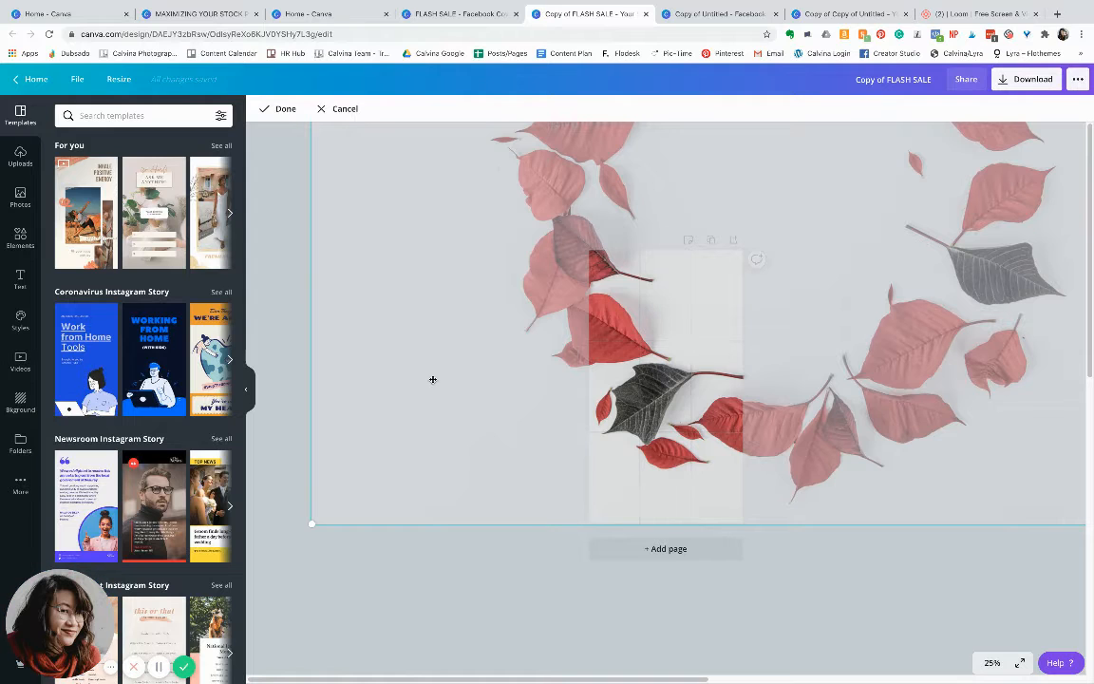
{"action": "left_click_drag", "start_coordinate": [432, 379], "coordinate": [417, 464]}
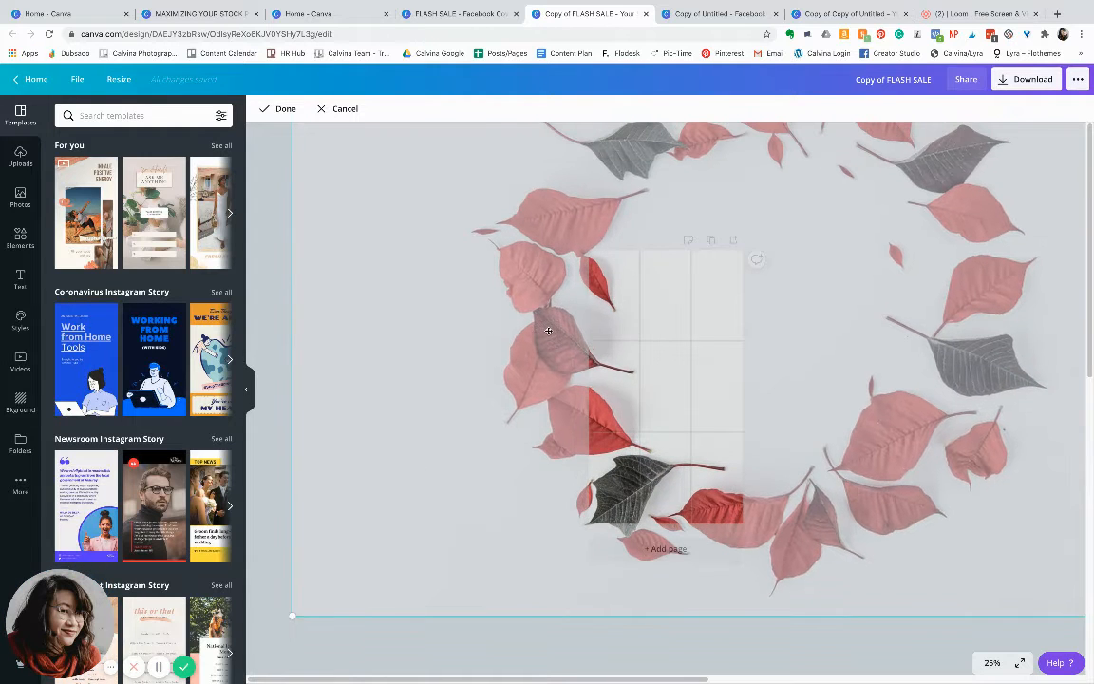
{"action": "left_click_drag", "start_coordinate": [547, 324], "coordinate": [983, 216]}
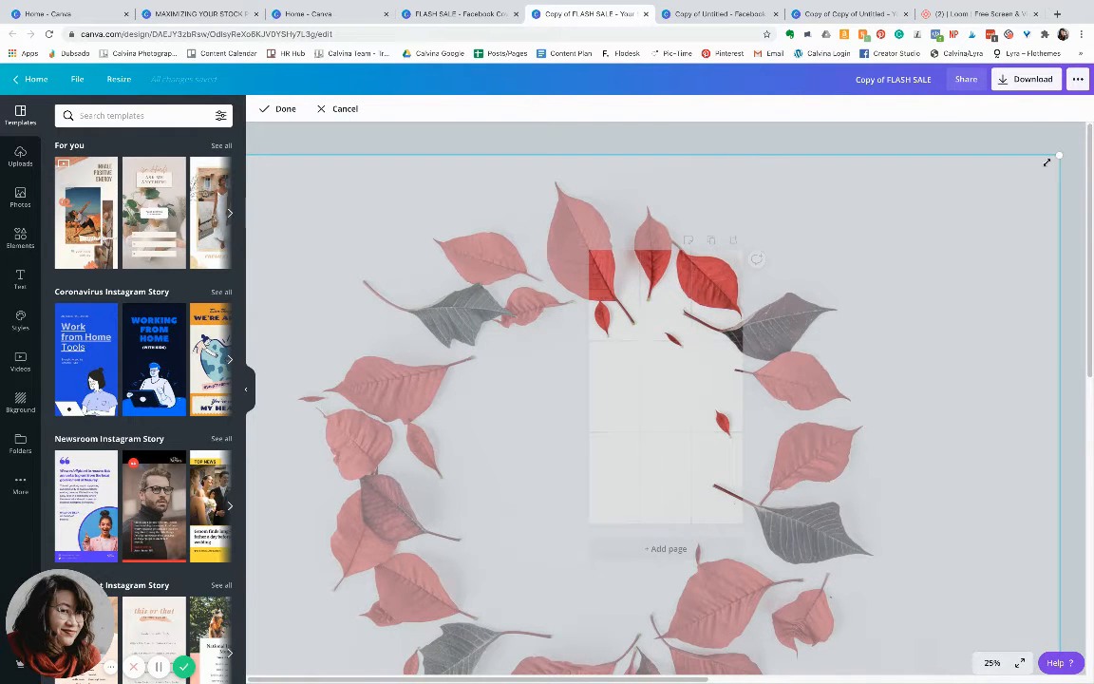
Step: Shrink and reposition the background photo so the wreath's right half fills the story, and apply the crop
{"action": "left_click_drag", "start_coordinate": [1046, 163], "coordinate": [771, 293]}
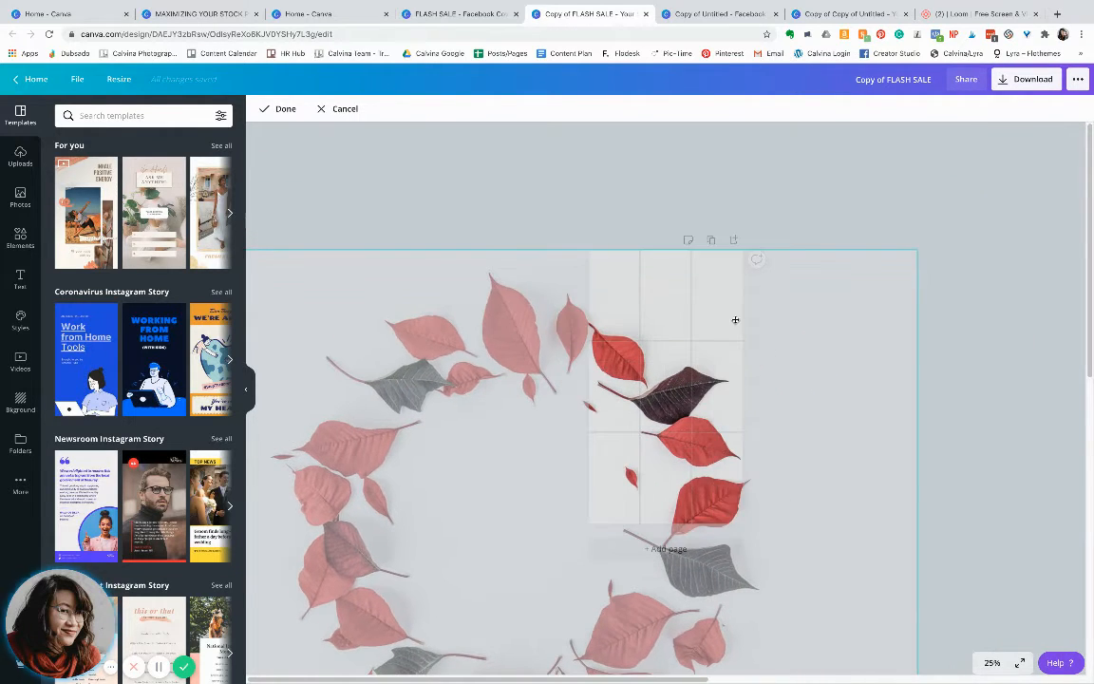
{"action": "left_click_drag", "start_coordinate": [667, 398], "coordinate": [1009, 164]}
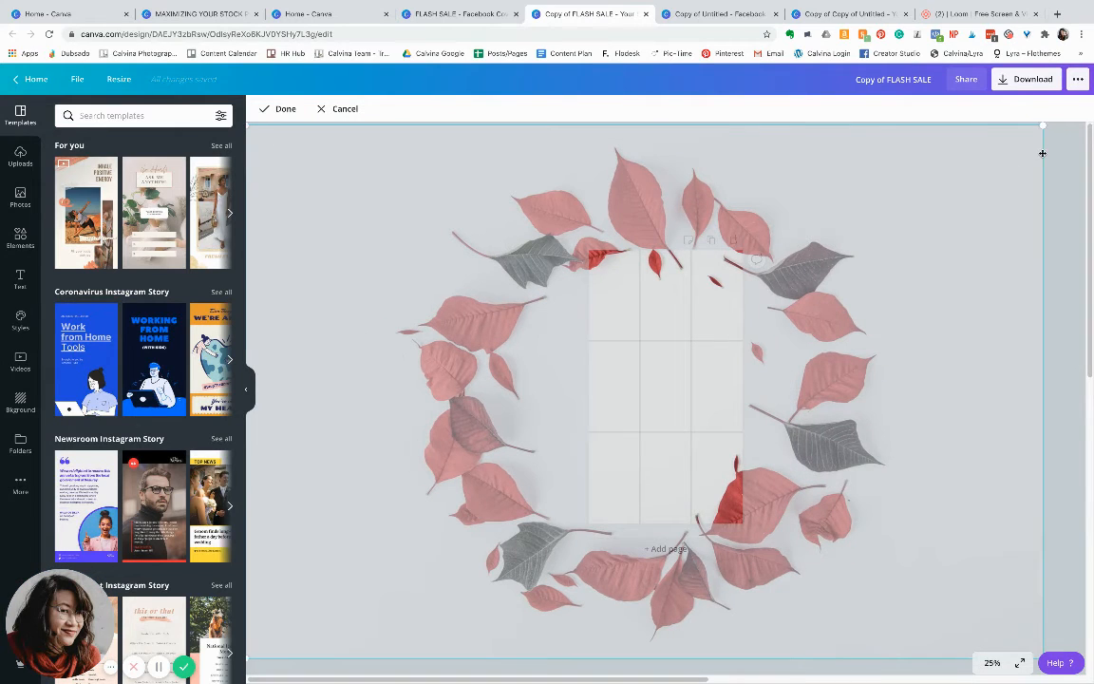
{"action": "left_click_drag", "start_coordinate": [1039, 126], "coordinate": [726, 309]}
{"action": "left_click_drag", "start_coordinate": [691, 371], "coordinate": [694, 324]}
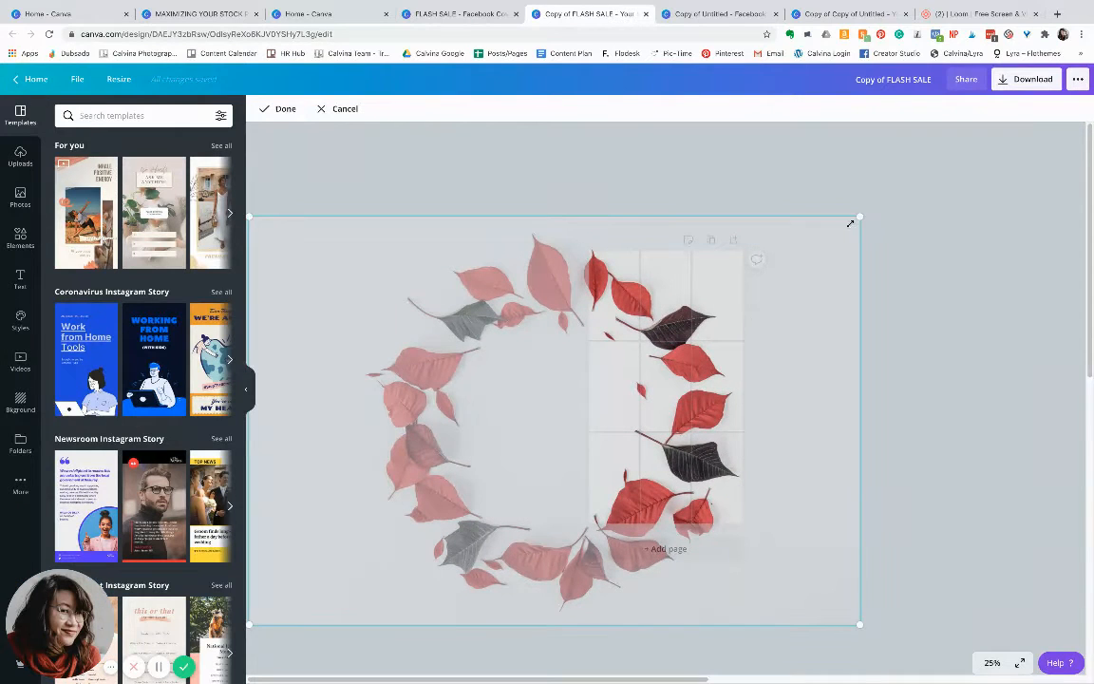
{"action": "left_click_drag", "start_coordinate": [849, 223], "coordinate": [713, 315]}
{"action": "left_click", "coordinate": [955, 369]}
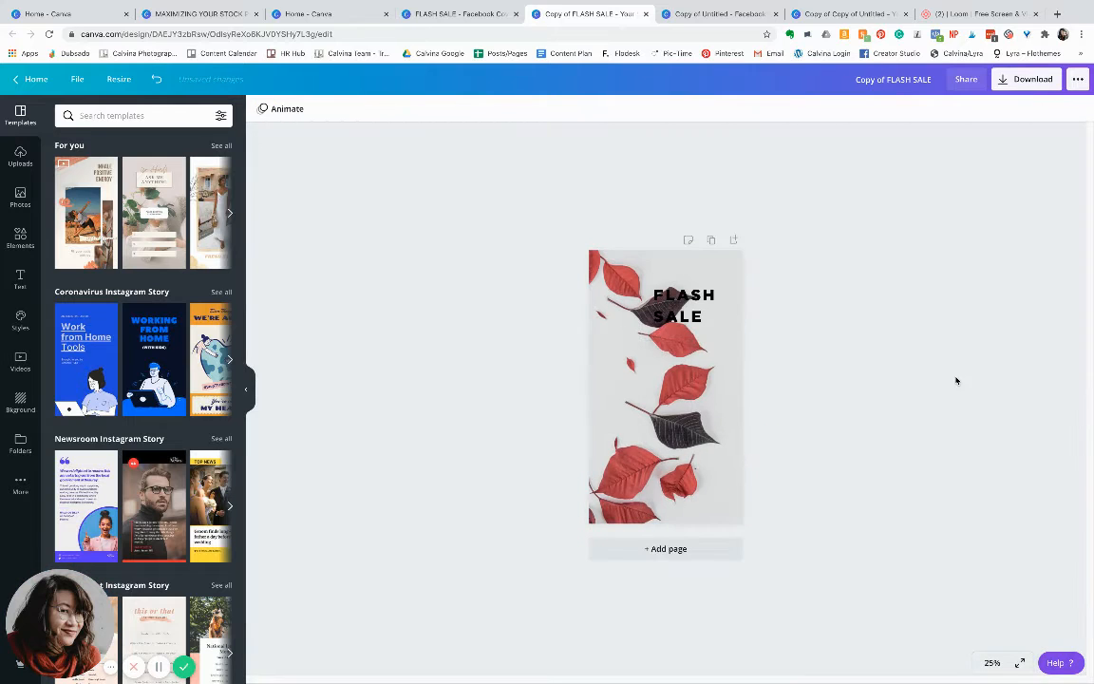
Step: Shrink the background photo further to the story's full height, with the wreath's right edge along the page's left side
{"action": "double_click", "coordinate": [650, 392]}
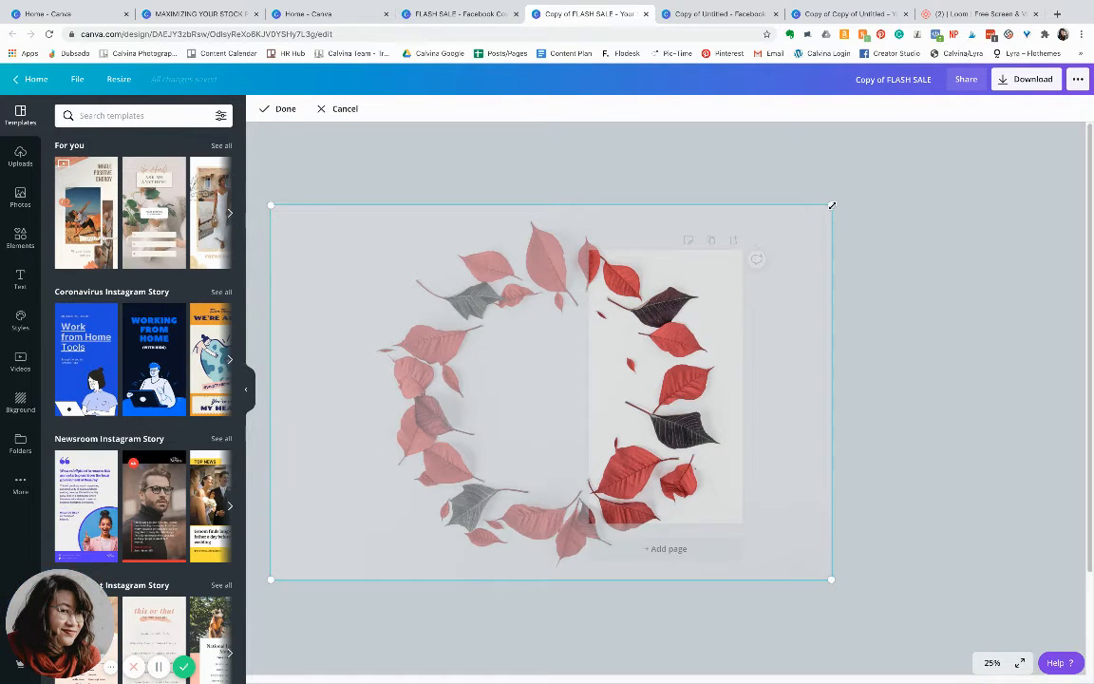
{"action": "left_click_drag", "start_coordinate": [829, 216], "coordinate": [762, 261]}
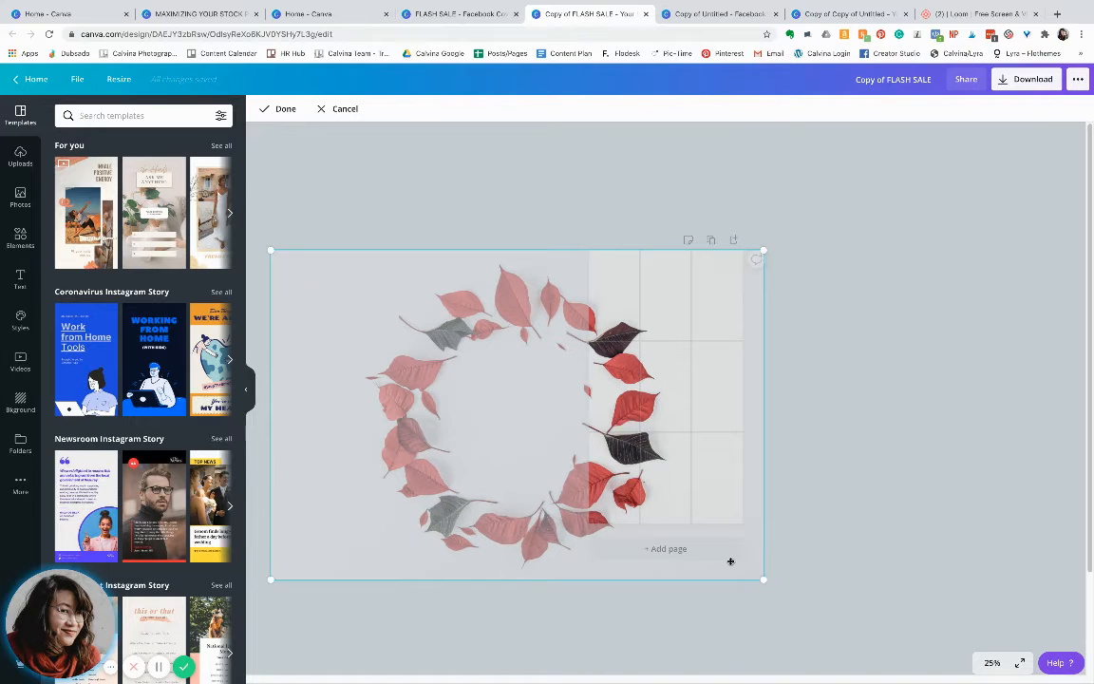
{"action": "left_click_drag", "start_coordinate": [278, 574], "coordinate": [351, 508]}
{"action": "left_click", "coordinate": [847, 420]}
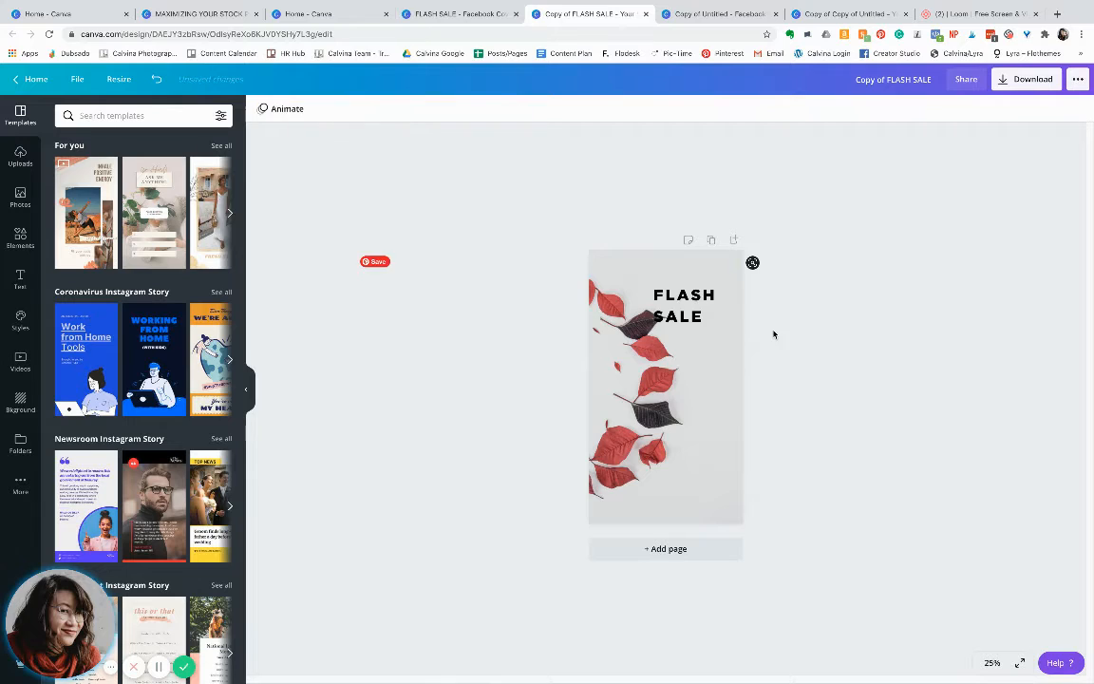
Step: Move the FLASH SALE heading down to the right of the leaves at the story's mid-height
{"action": "left_click", "coordinate": [695, 315]}
{"action": "left_click_drag", "start_coordinate": [695, 316], "coordinate": [714, 401]}
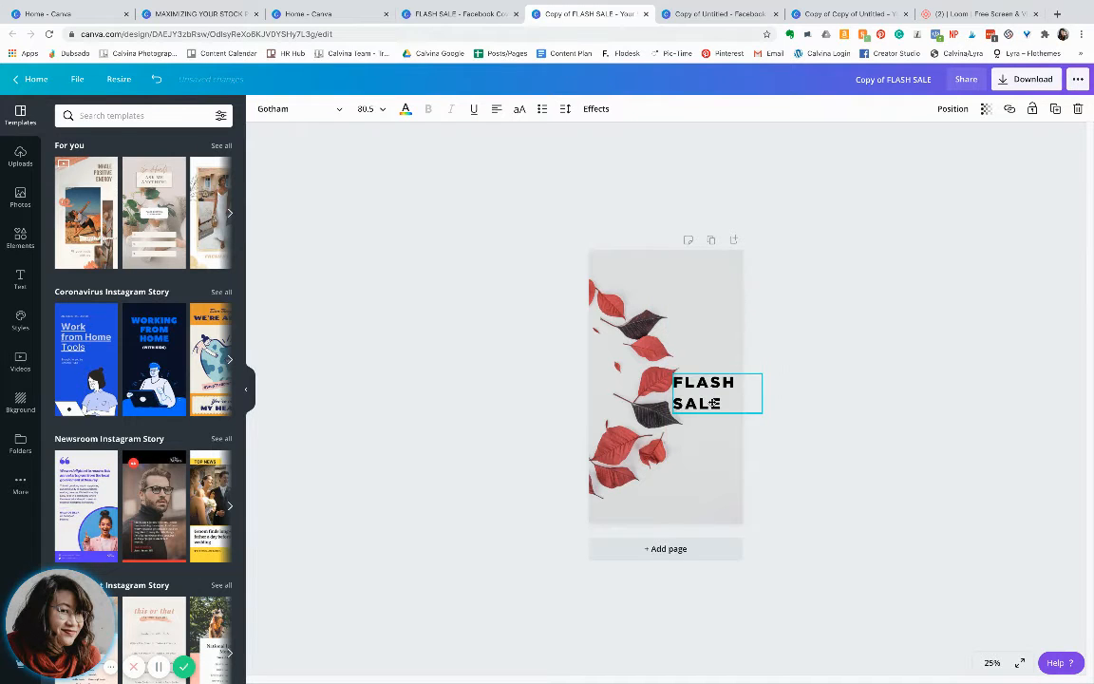
{"action": "left_click", "coordinate": [817, 385]}
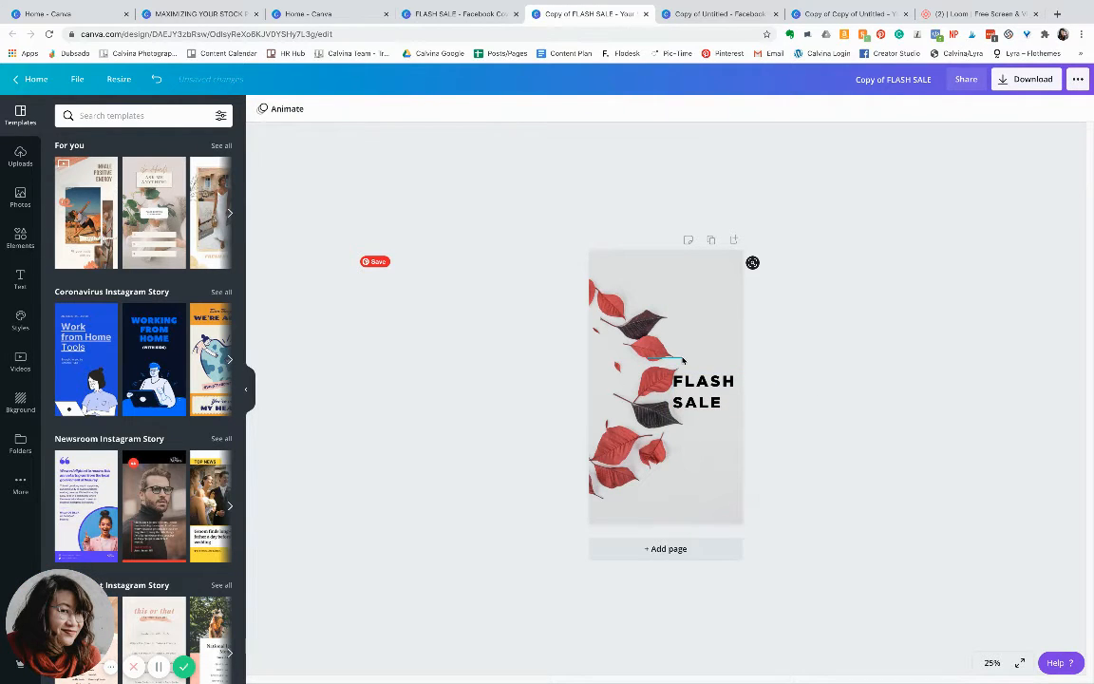
Step: Shift the background photo right so the wreath curves along the story's right side, and place the heading in the empty left-centre area
{"action": "left_click", "coordinate": [650, 392]}
{"action": "double_click", "coordinate": [650, 392]}
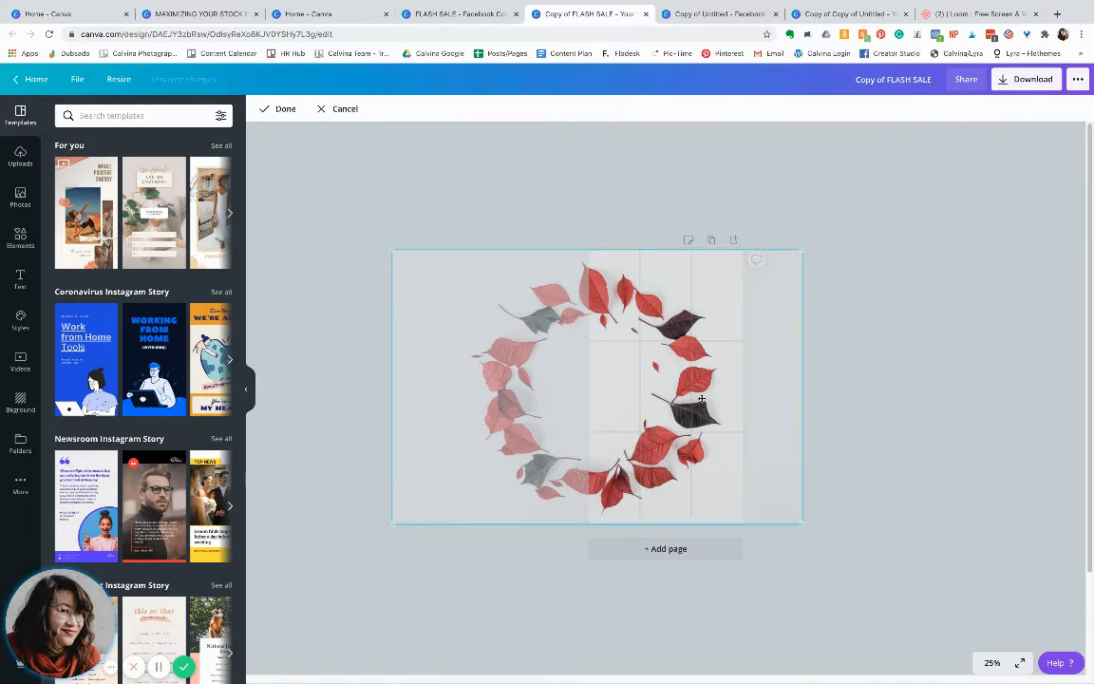
{"action": "left_click_drag", "start_coordinate": [712, 397], "coordinate": [632, 377]}
{"action": "left_click", "coordinate": [959, 428]}
{"action": "left_click", "coordinate": [969, 388]}
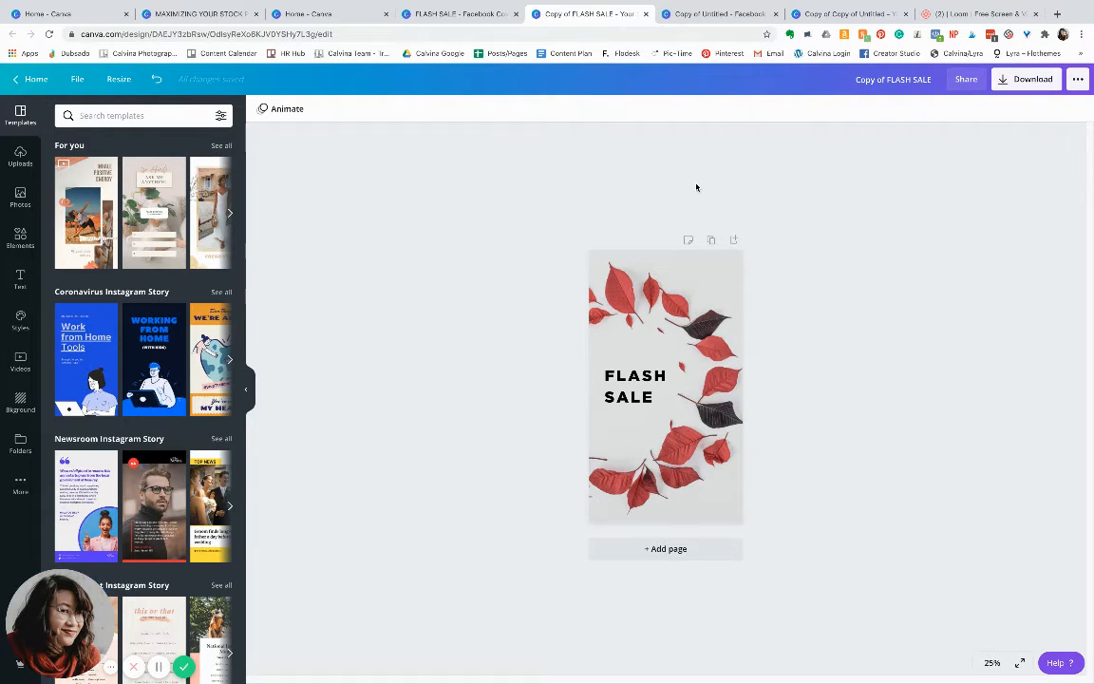
Step: Remove the grey background from the wreath photo with the Background Remover effect
{"action": "left_click", "coordinate": [694, 314]}
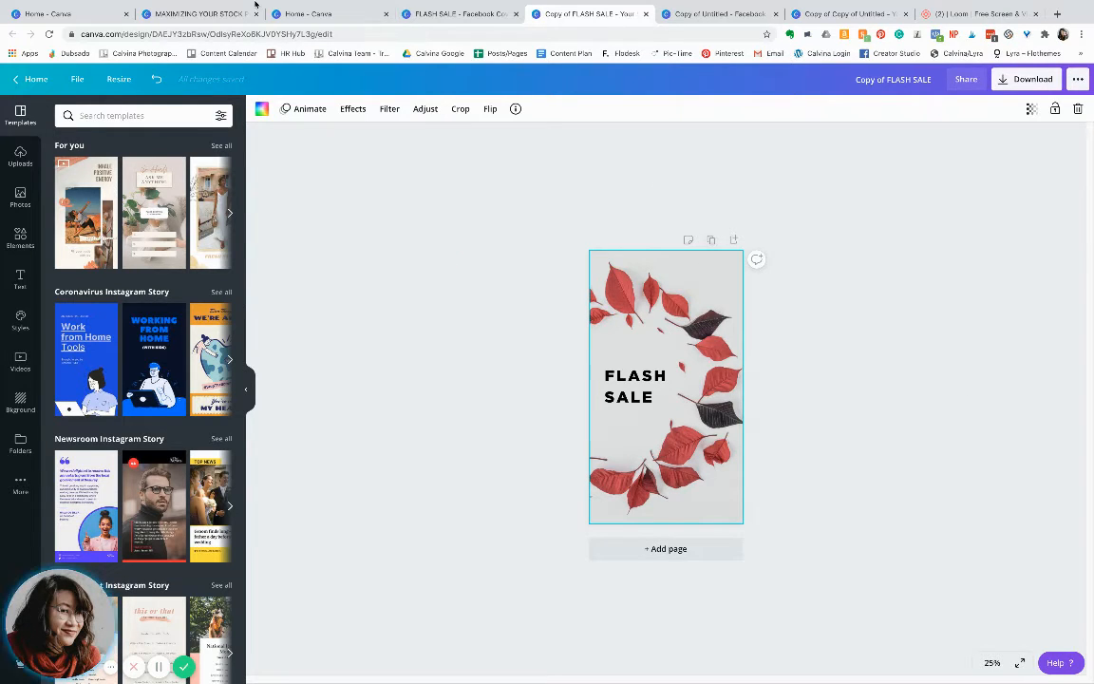
{"action": "left_click", "coordinate": [352, 109]}
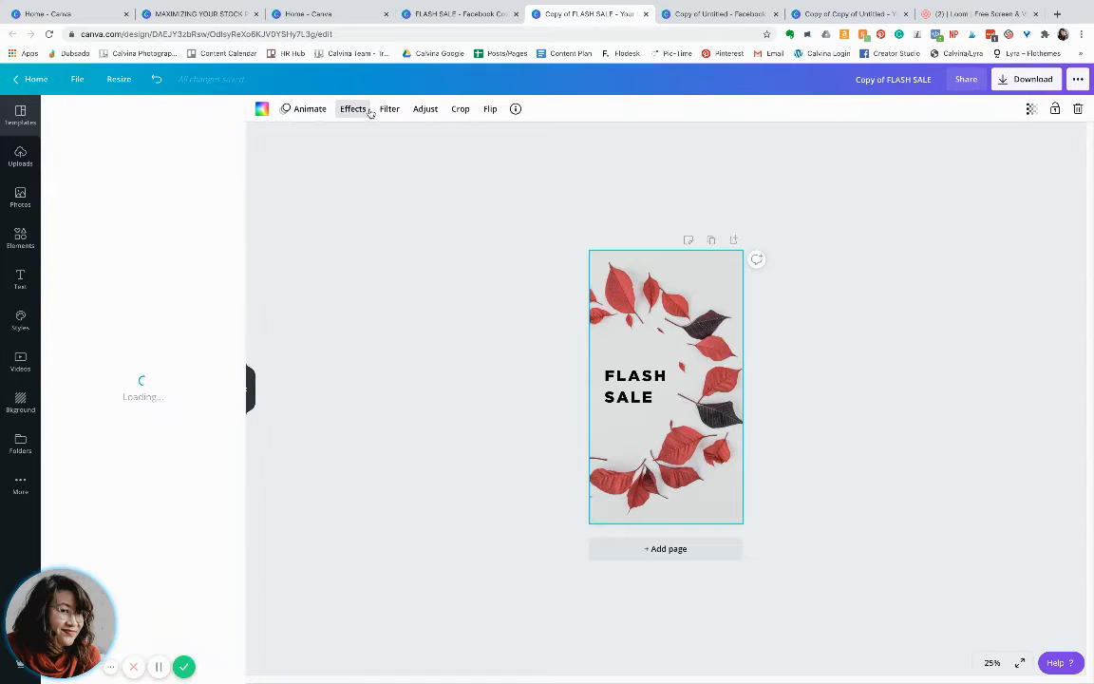
{"action": "left_click", "coordinate": [133, 154]}
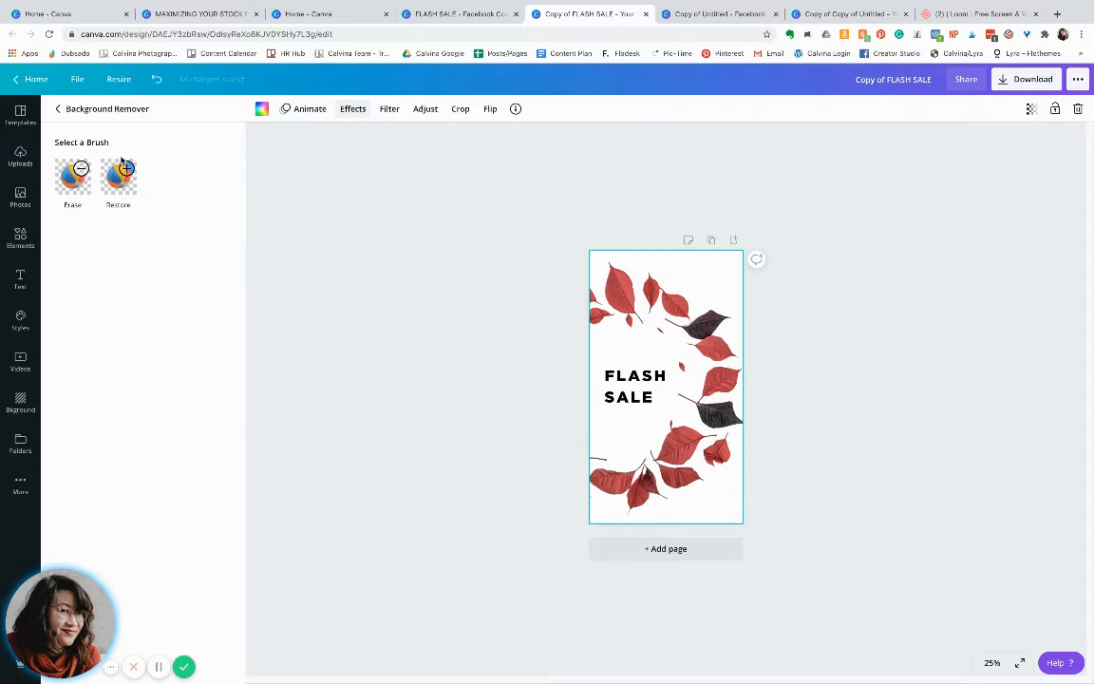
{"action": "left_click", "coordinate": [909, 313]}
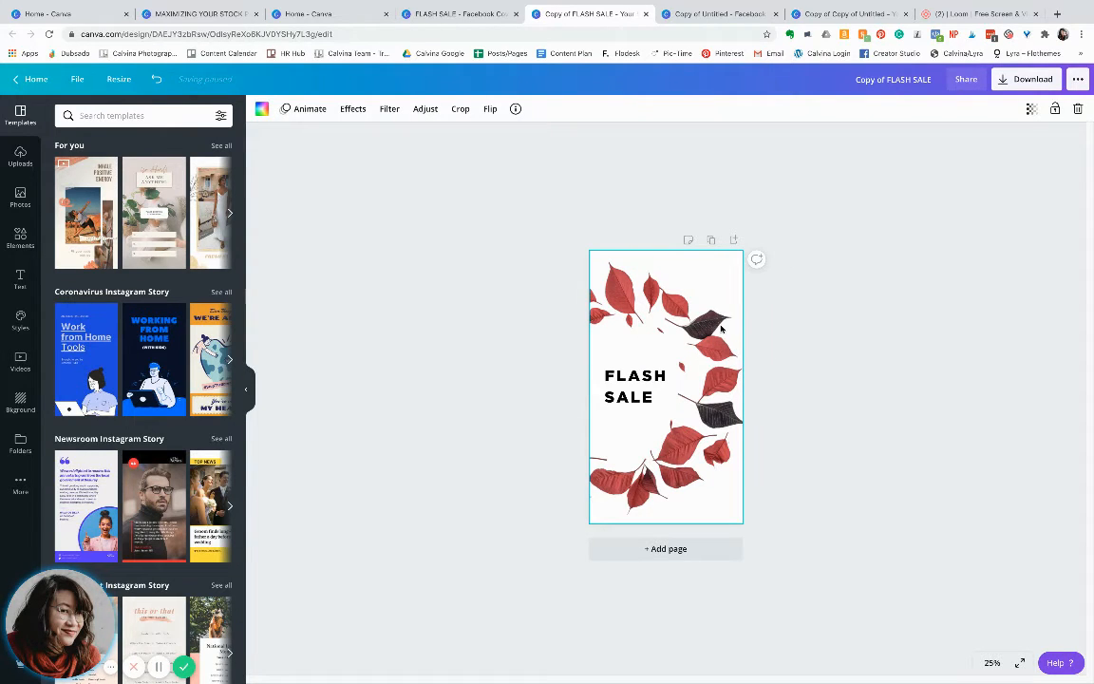
Step: Delete the wreath photo from the story, leaving the FLASH SALE heading in place
{"action": "left_click", "coordinate": [664, 385]}
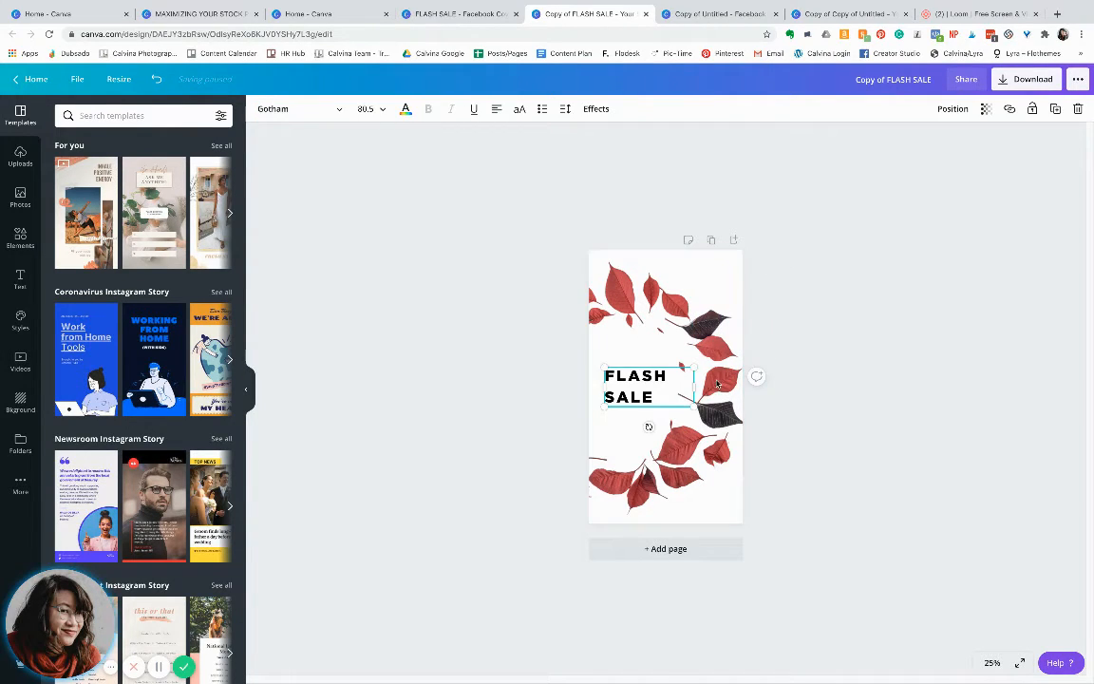
{"action": "left_click", "coordinate": [818, 382]}
{"action": "left_click", "coordinate": [691, 350]}
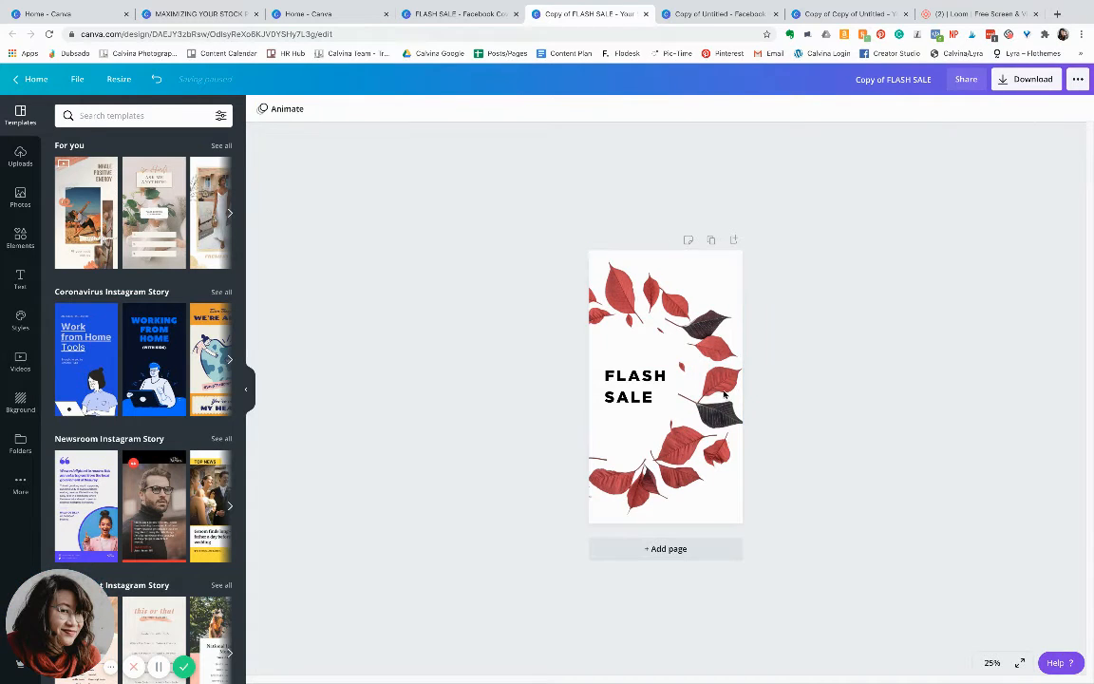
{"action": "key", "text": "Delete"}
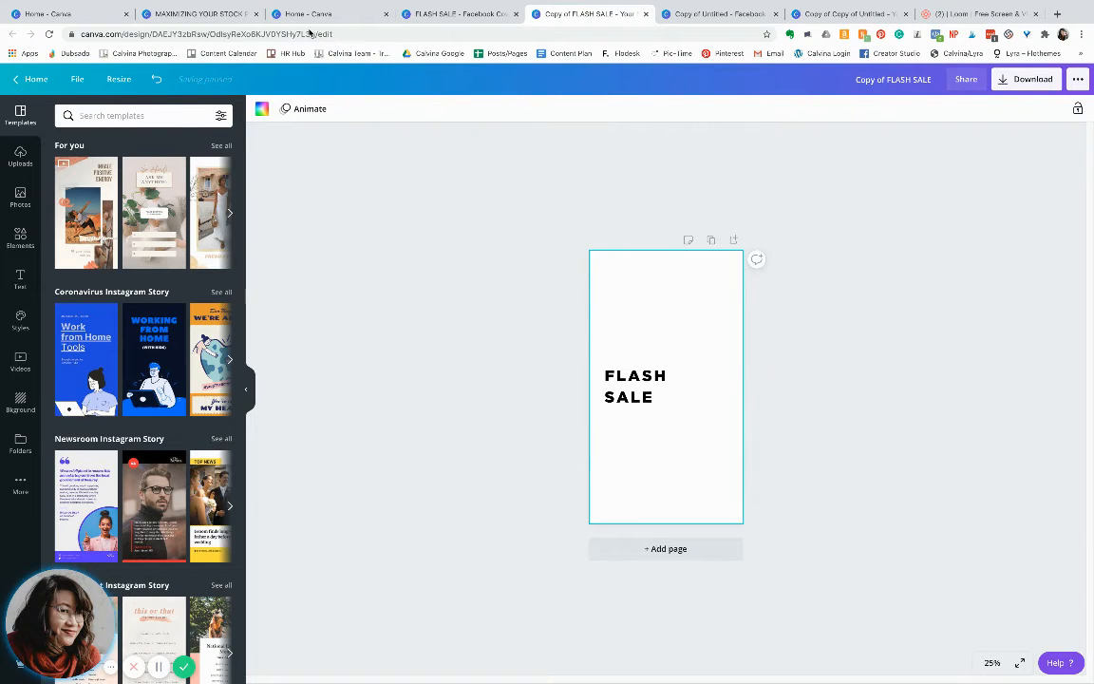
Step: Try the slate blue-grey from the Main Palette as the story's background colour
{"action": "left_click", "coordinate": [262, 108]}
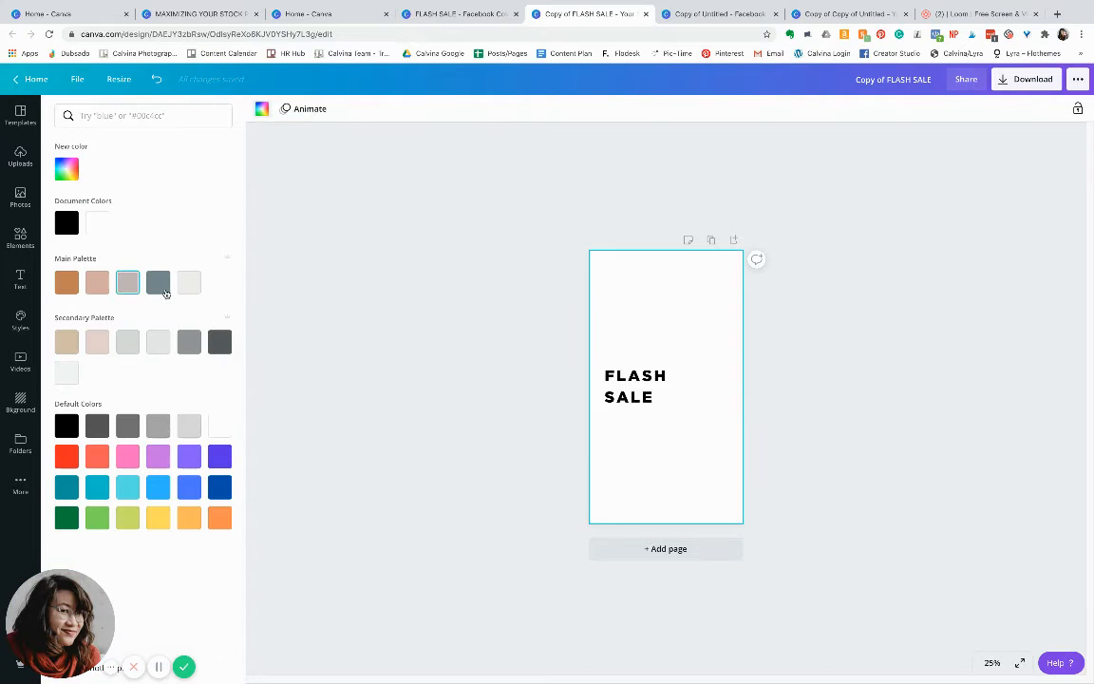
{"action": "left_click", "coordinate": [164, 291]}
{"action": "left_click", "coordinate": [671, 334]}
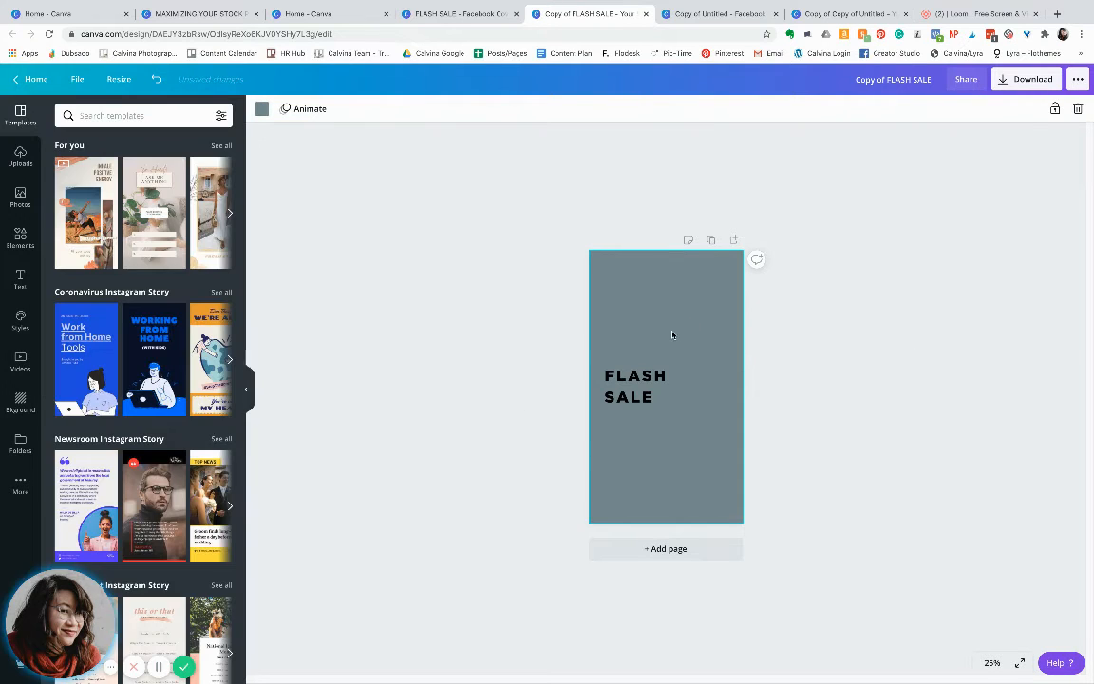
{"action": "left_click", "coordinate": [589, 174]}
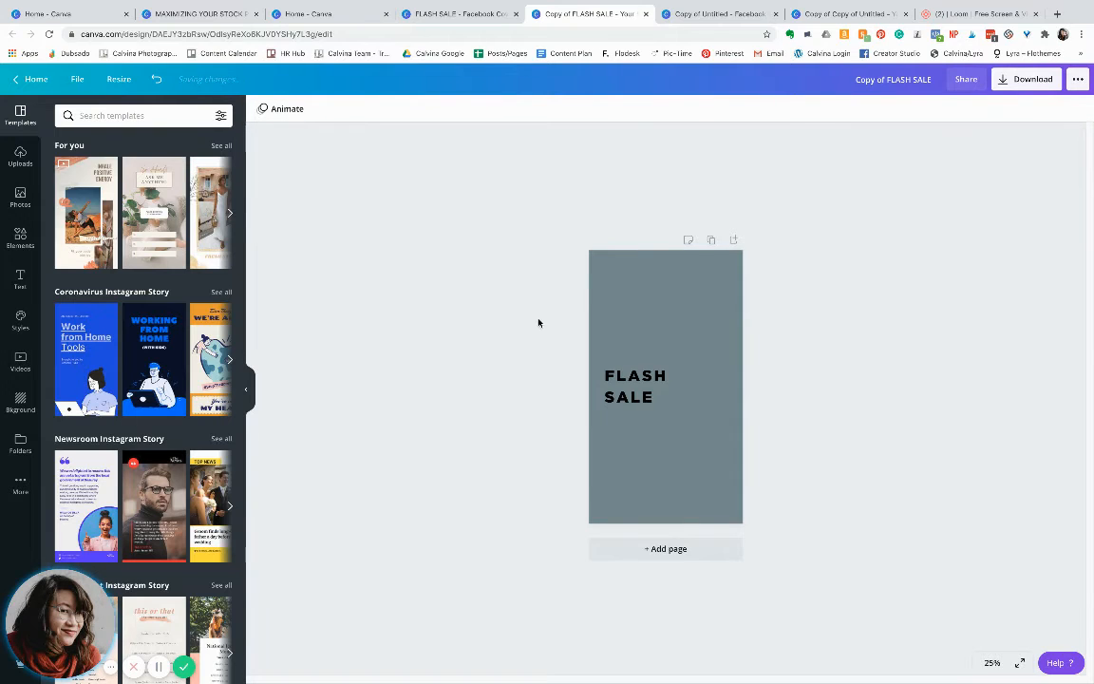
Step: Compare brand greys on the story background and set it to the fourth Secondary Palette colour, a very light grey
{"action": "left_click", "coordinate": [617, 337]}
{"action": "left_click", "coordinate": [263, 108]}
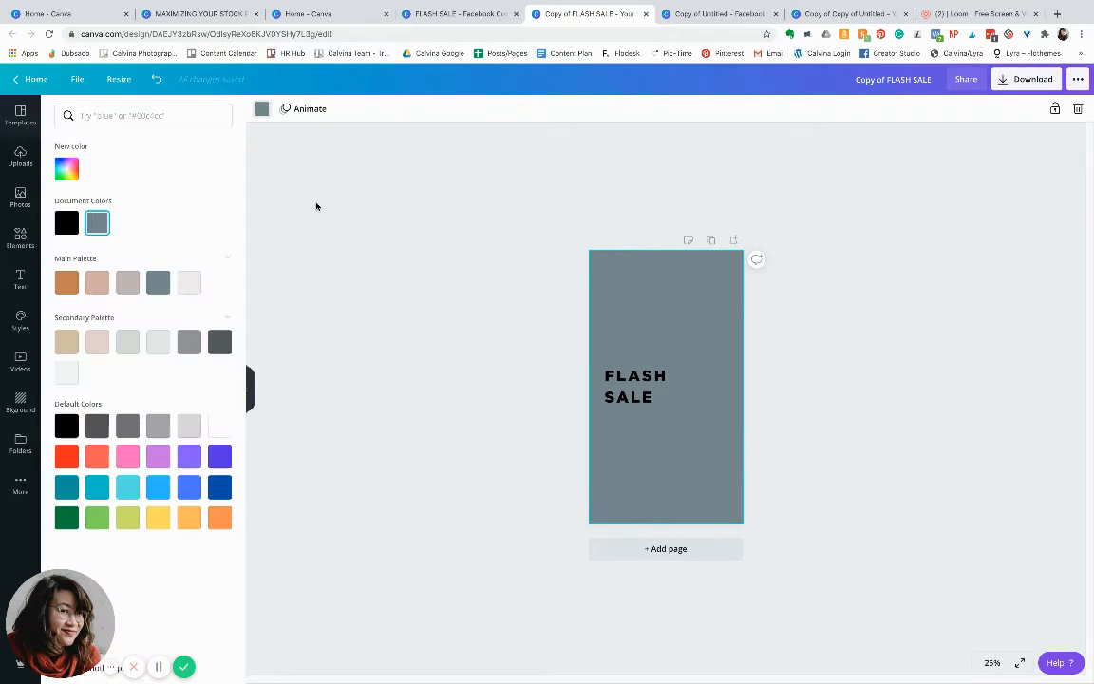
{"action": "left_click", "coordinate": [159, 340]}
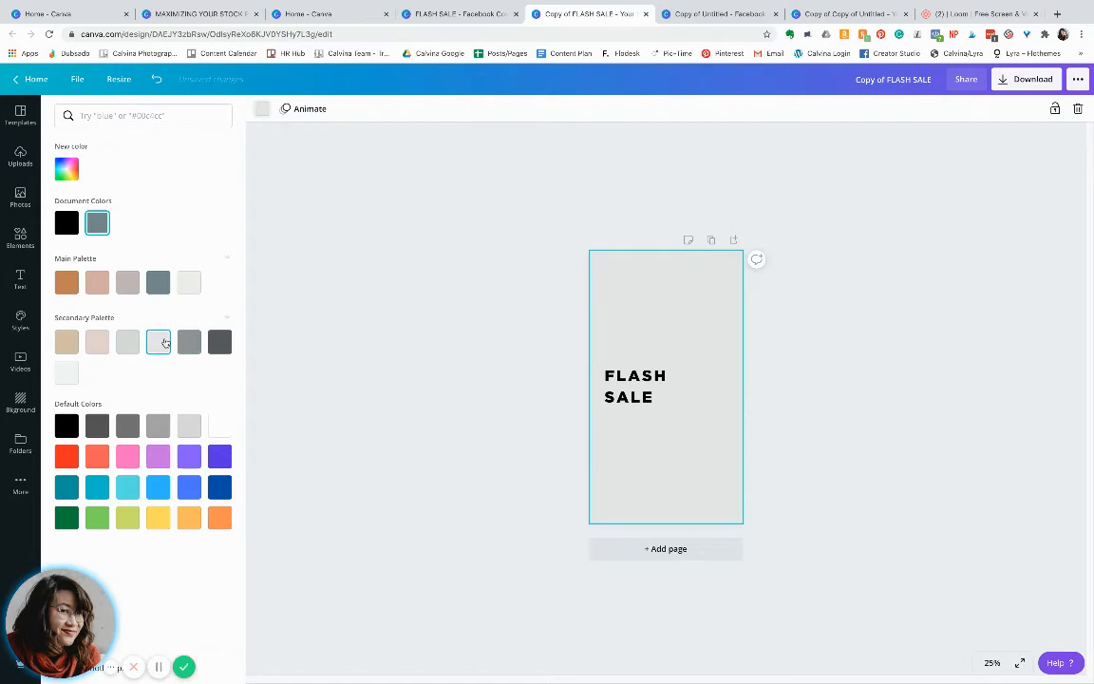
{"action": "left_click", "coordinate": [129, 342]}
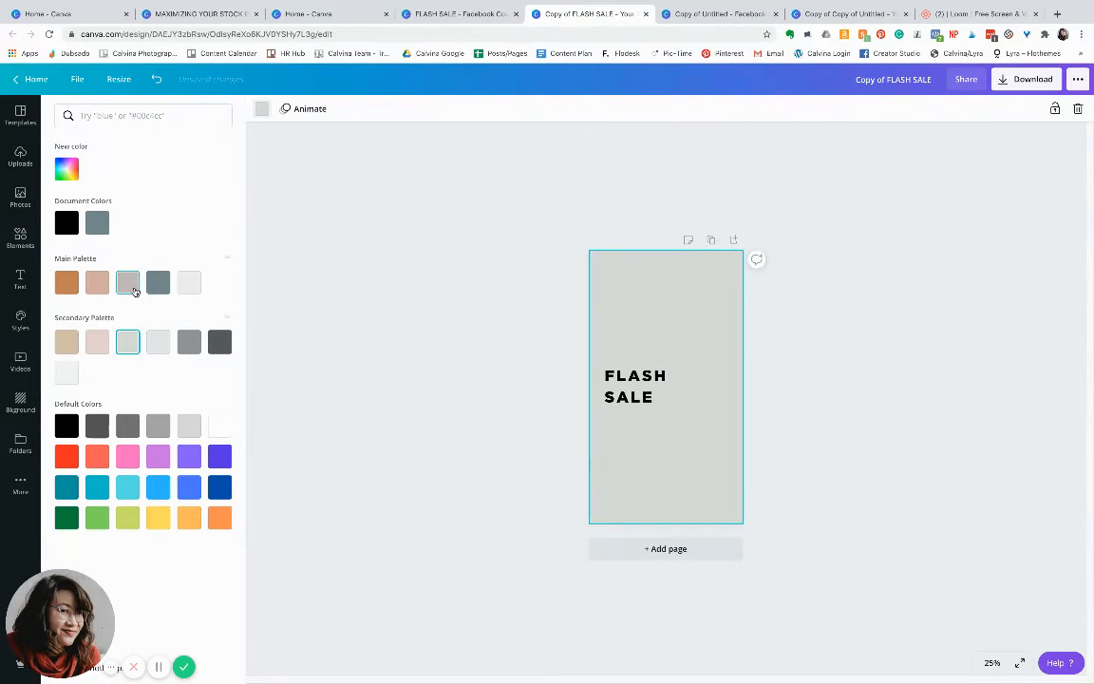
{"action": "left_click", "coordinate": [130, 284]}
{"action": "left_click", "coordinate": [159, 343]}
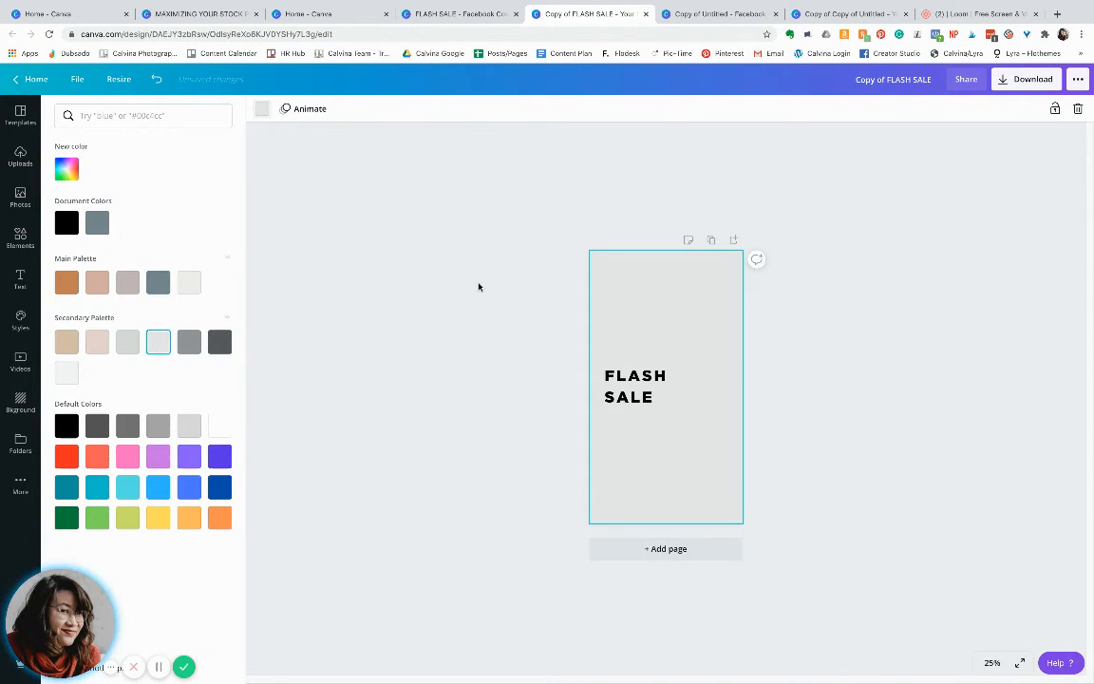
{"action": "left_click", "coordinate": [398, 242]}
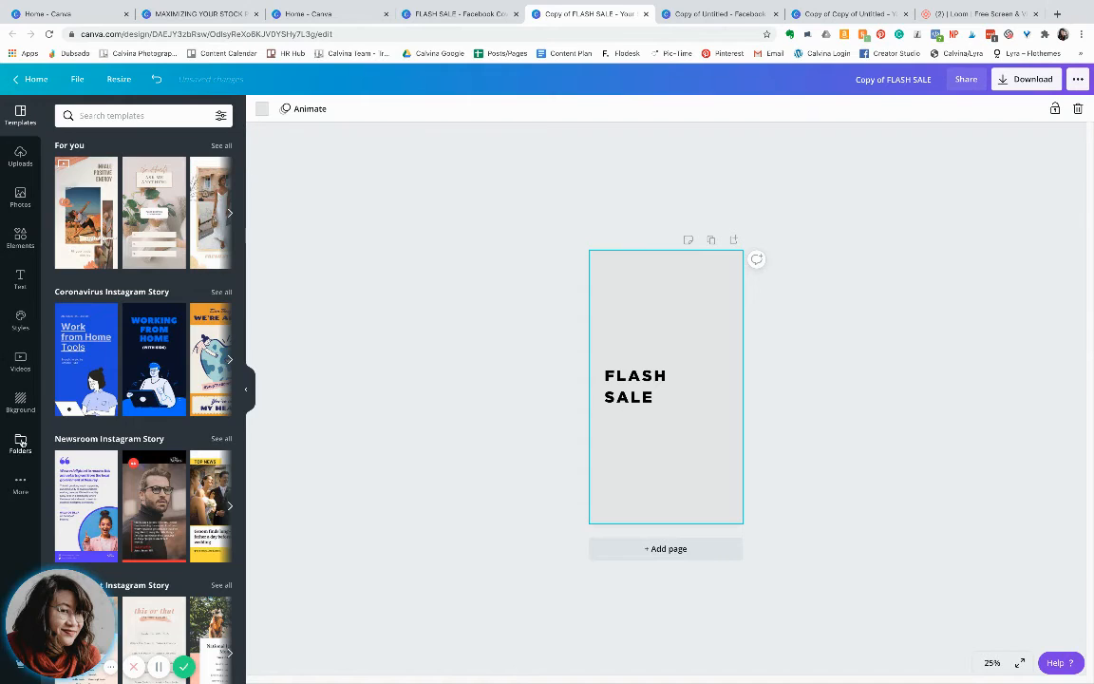
Step: Place the red-leaf wreath photo from the Demo folder inside 5. Holiday Stock Photos on the story
{"action": "left_click", "coordinate": [20, 442]}
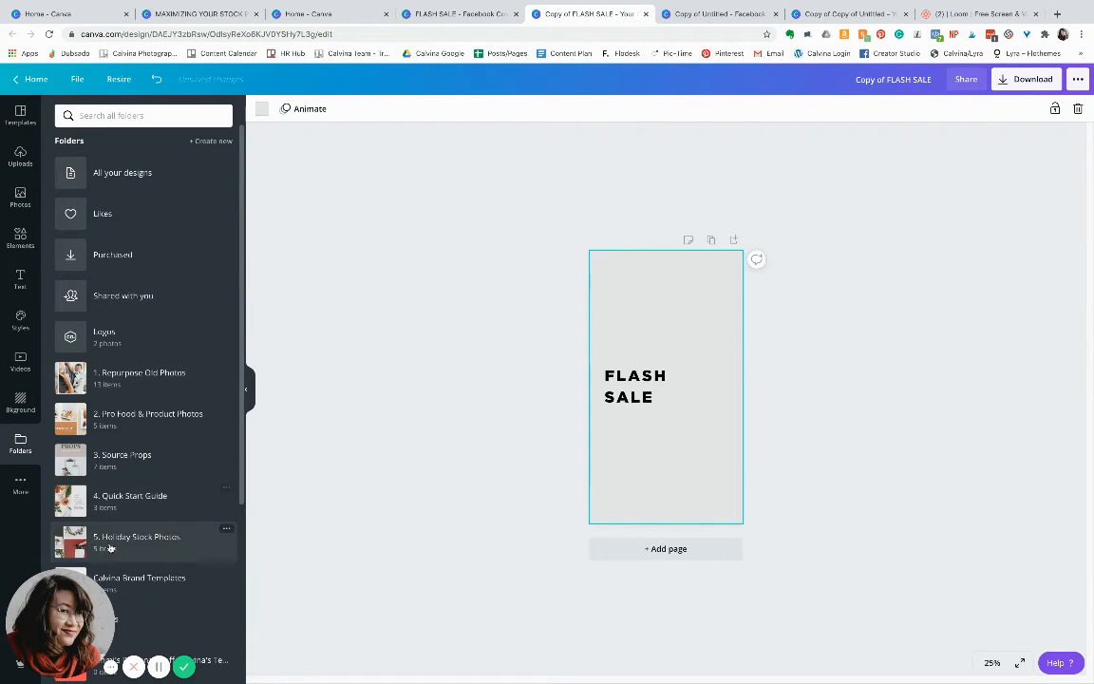
{"action": "left_click", "coordinate": [111, 545]}
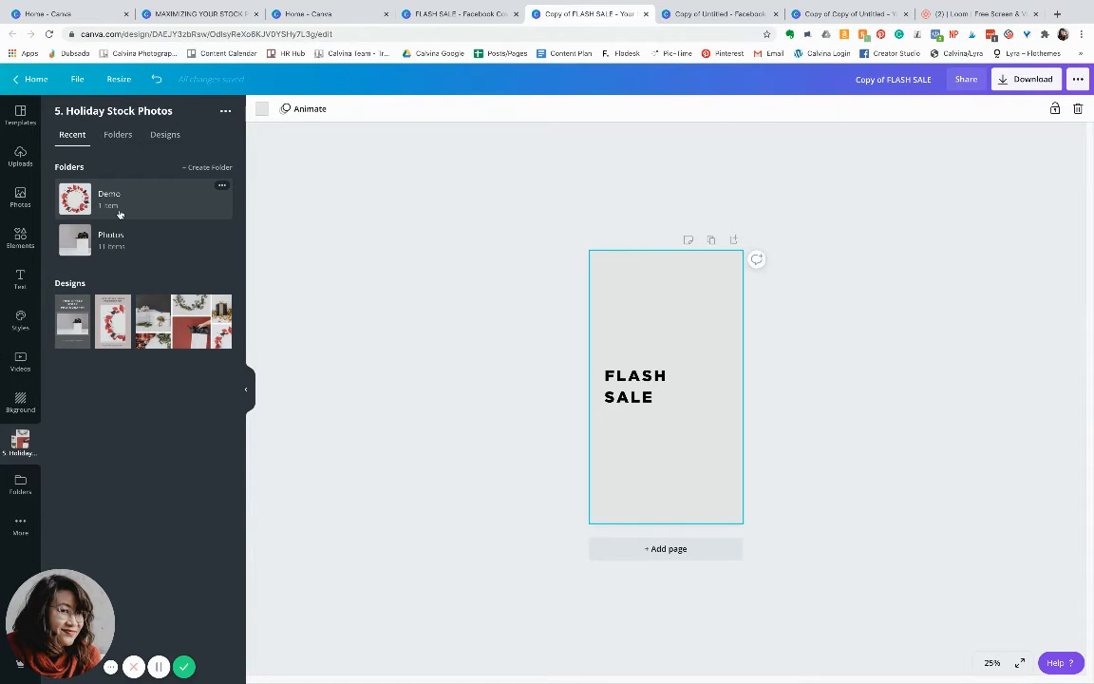
{"action": "left_click", "coordinate": [89, 193]}
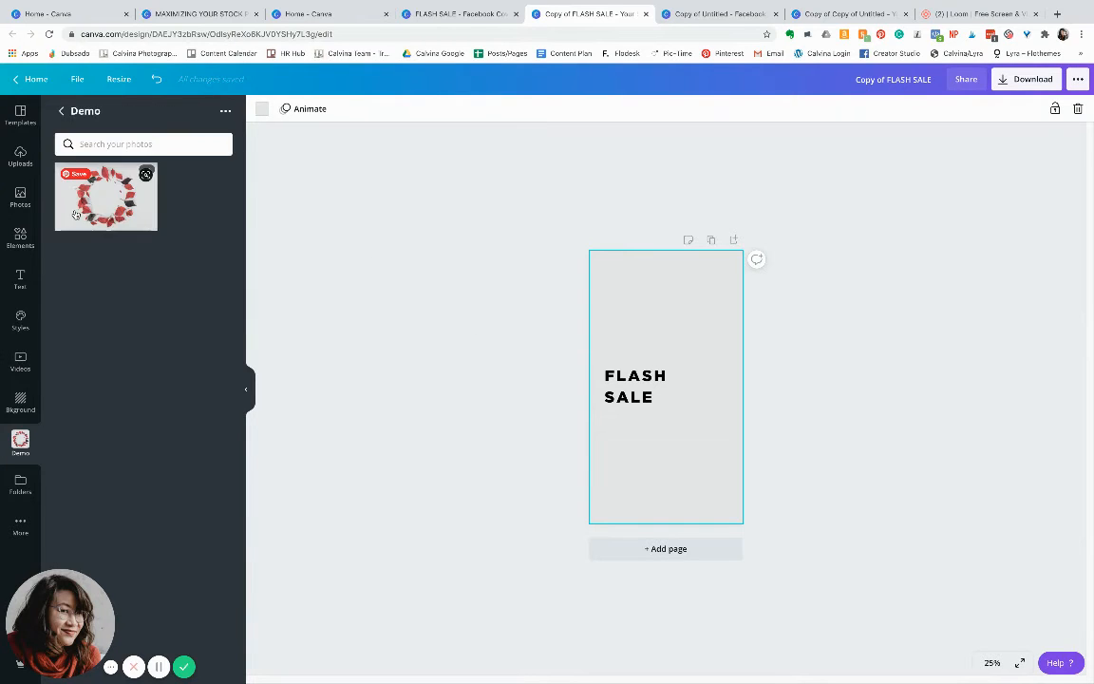
{"action": "left_click_drag", "start_coordinate": [95, 190], "coordinate": [683, 371]}
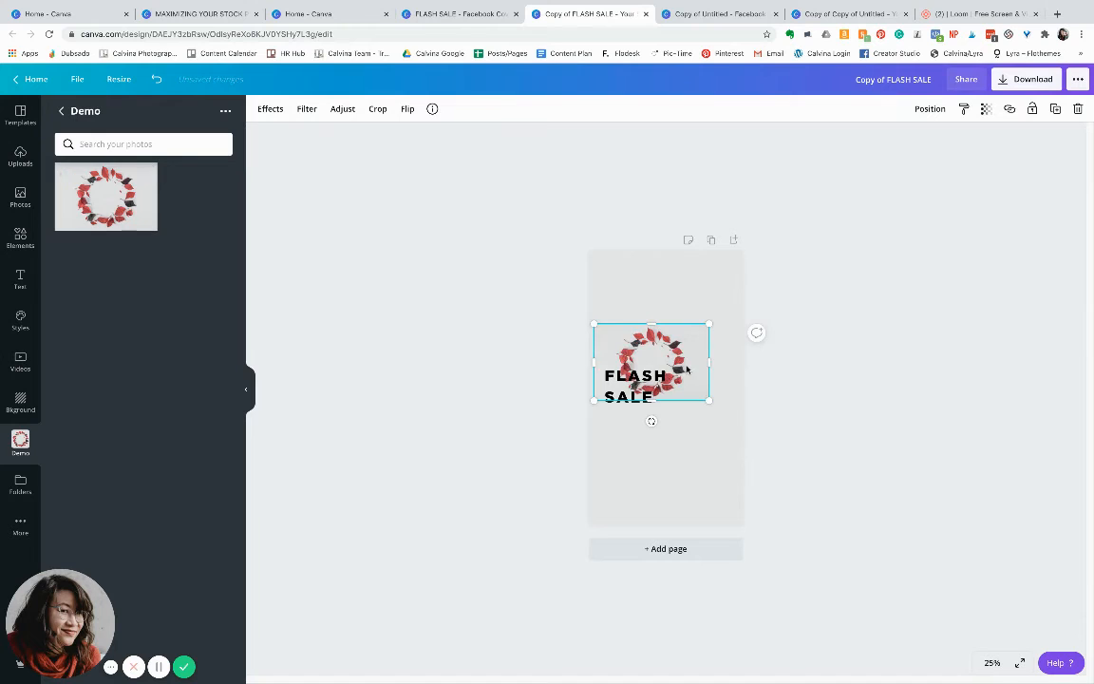
Step: Remove the wreath photo's background with Background Remover and enlarge the cutout until it extends past the story's right edge
{"action": "left_click", "coordinate": [271, 109]}
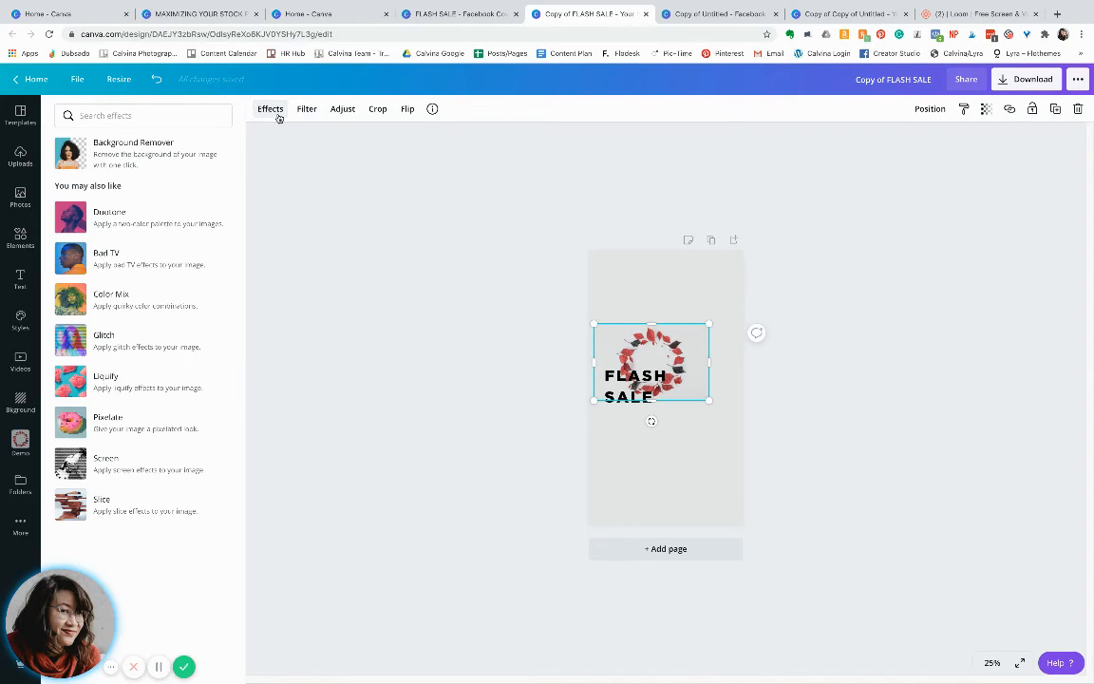
{"action": "left_click", "coordinate": [146, 154]}
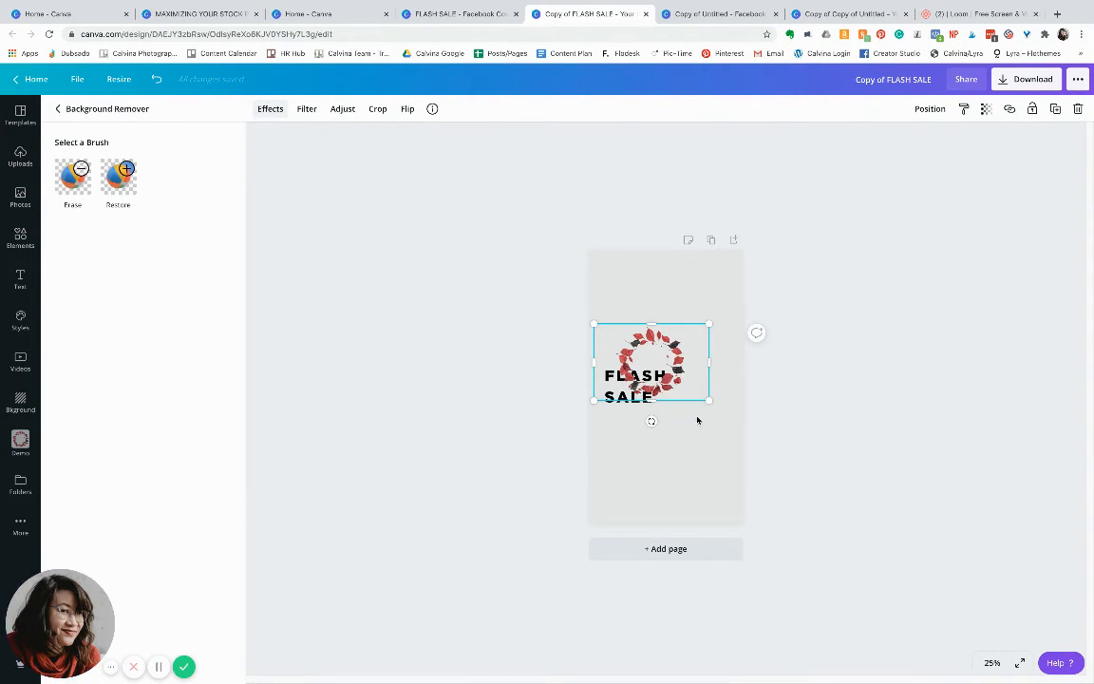
{"action": "left_click_drag", "start_coordinate": [708, 403], "coordinate": [864, 496]}
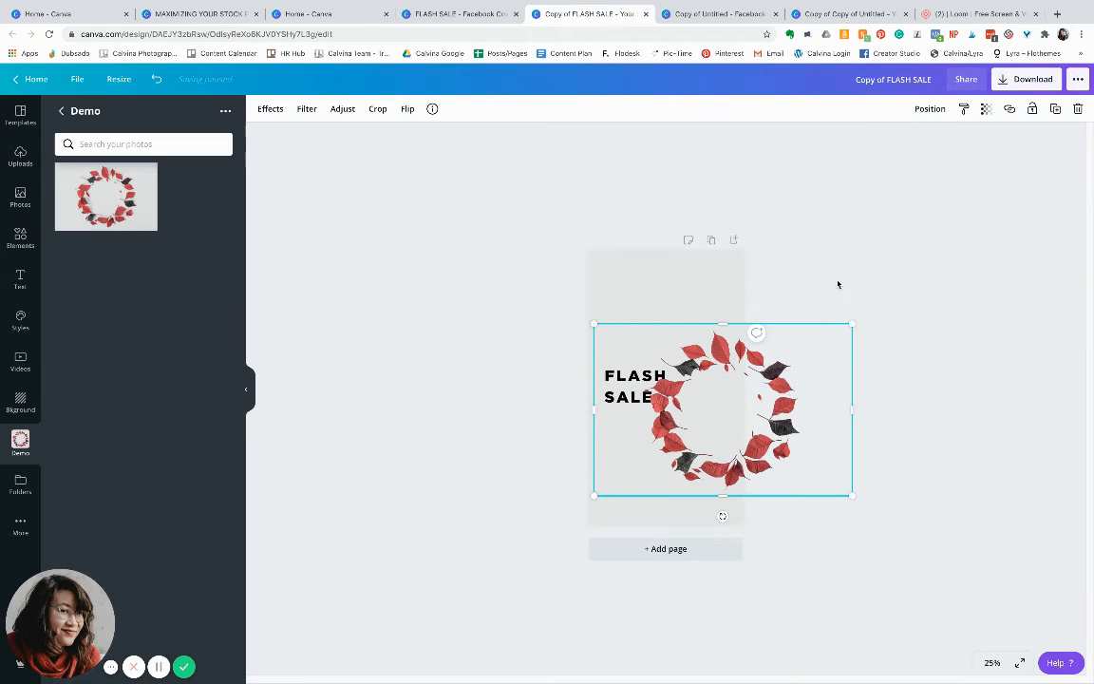
{"action": "left_click", "coordinate": [837, 284]}
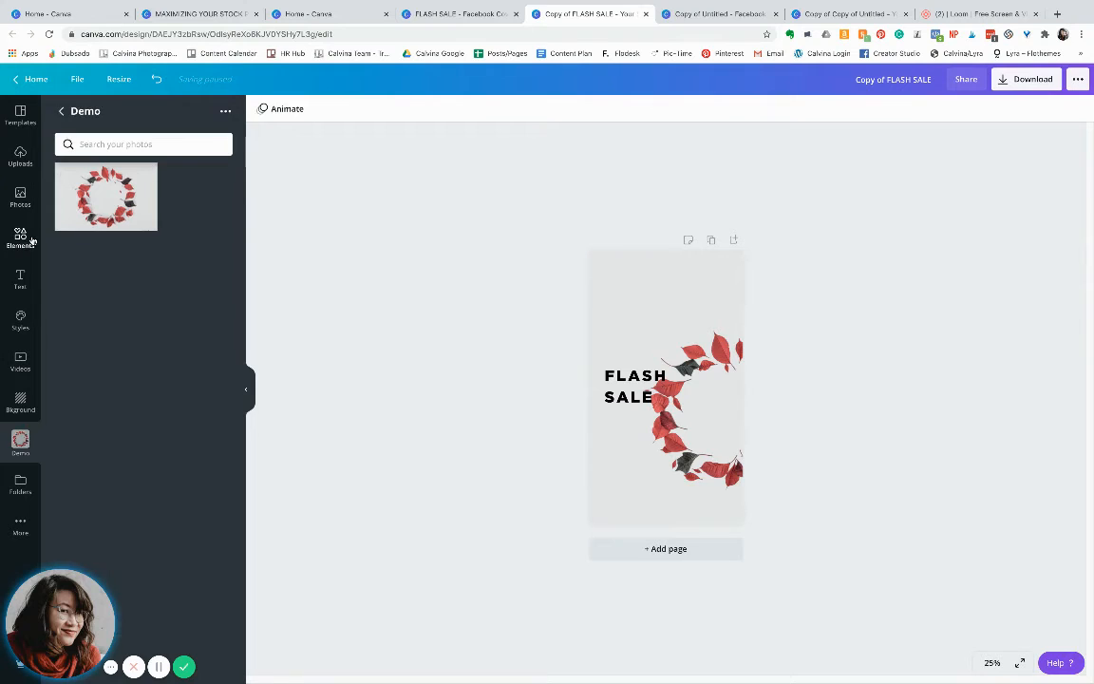
Step: Add a circle shape, enlarge it and place it in the story's upper-left area, slightly over the left edge
{"action": "left_click", "coordinate": [29, 240]}
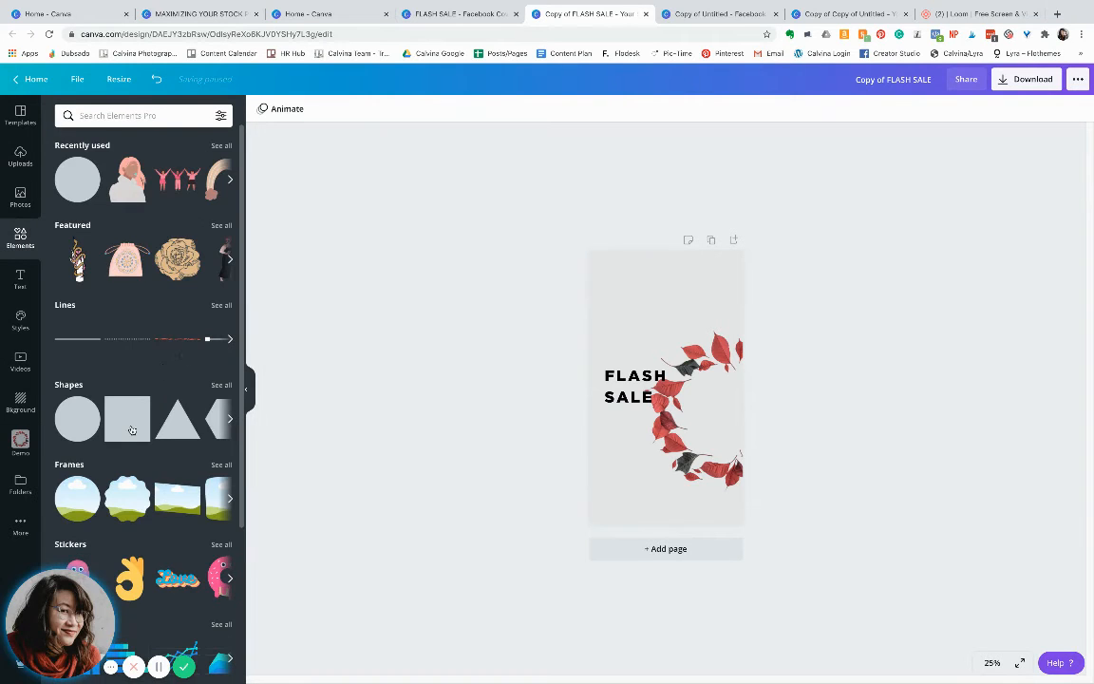
{"action": "left_click", "coordinate": [77, 418]}
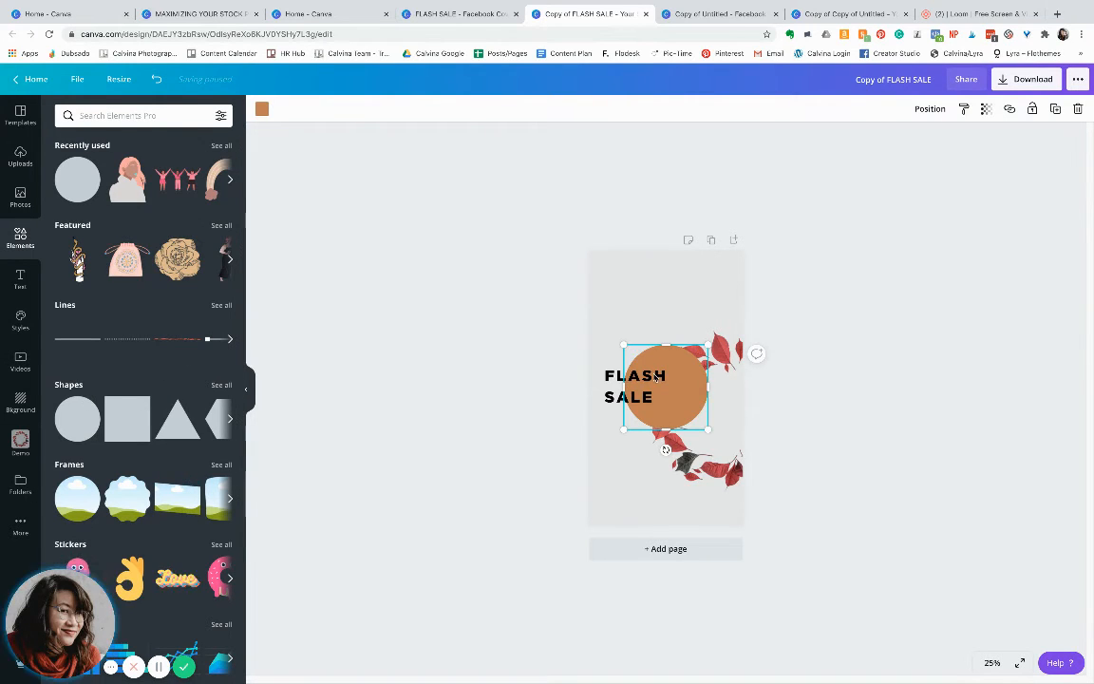
{"action": "left_click_drag", "start_coordinate": [655, 378], "coordinate": [746, 415]}
{"action": "left_click", "coordinate": [663, 380]}
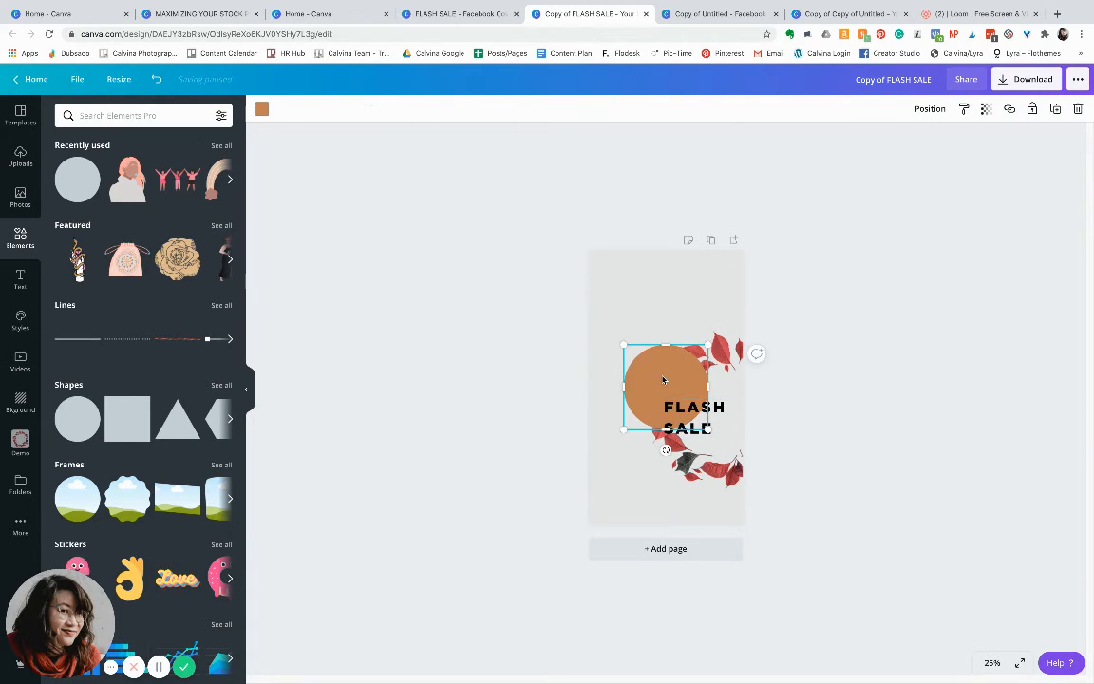
{"action": "left_click_drag", "start_coordinate": [663, 380], "coordinate": [690, 255]}
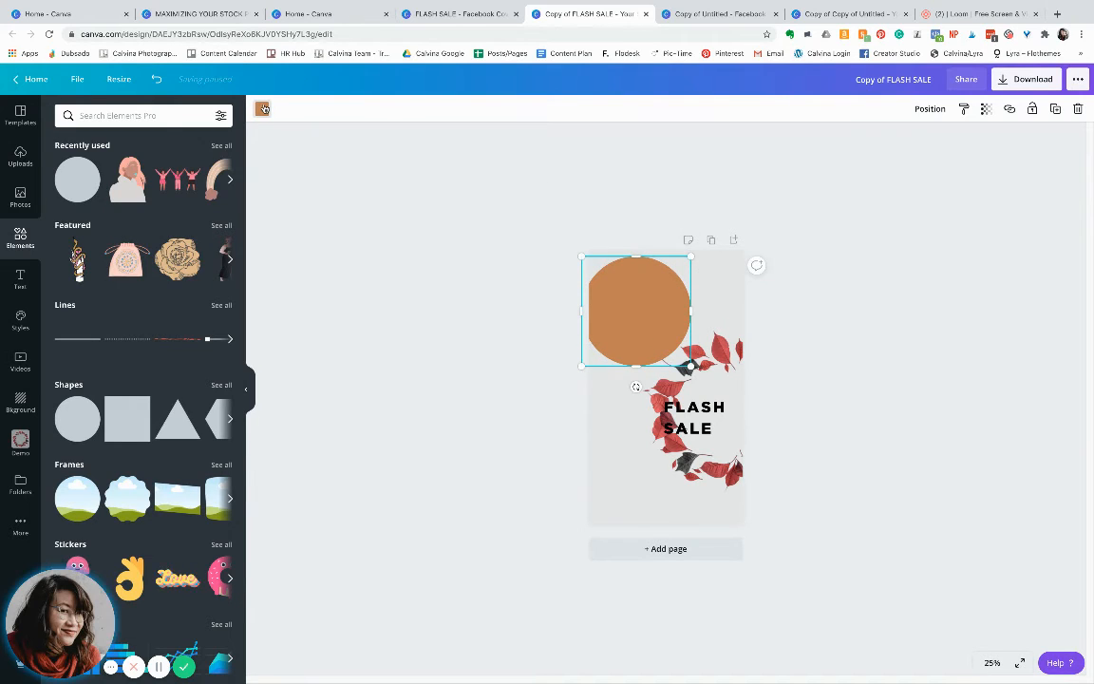
Step: Recolour the circle with the Main Palette's slate blue-grey and shift it slightly down and left
{"action": "left_click", "coordinate": [263, 109]}
{"action": "left_click", "coordinate": [158, 282]}
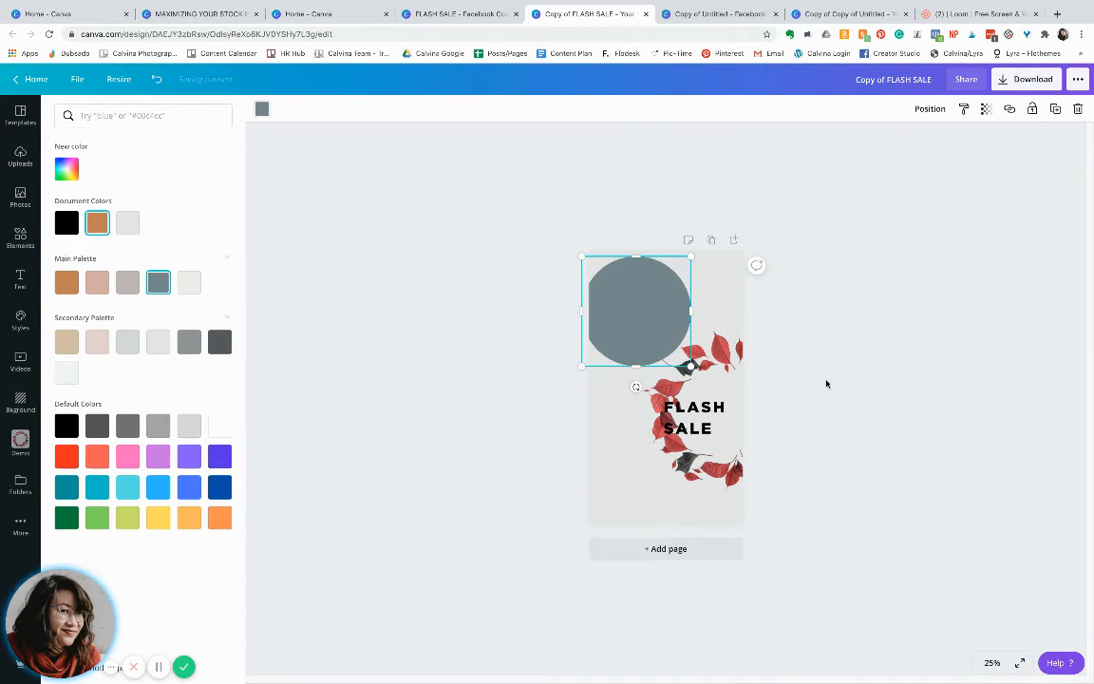
{"action": "left_click_drag", "start_coordinate": [651, 324], "coordinate": [647, 341]}
{"action": "left_click", "coordinate": [689, 498]}
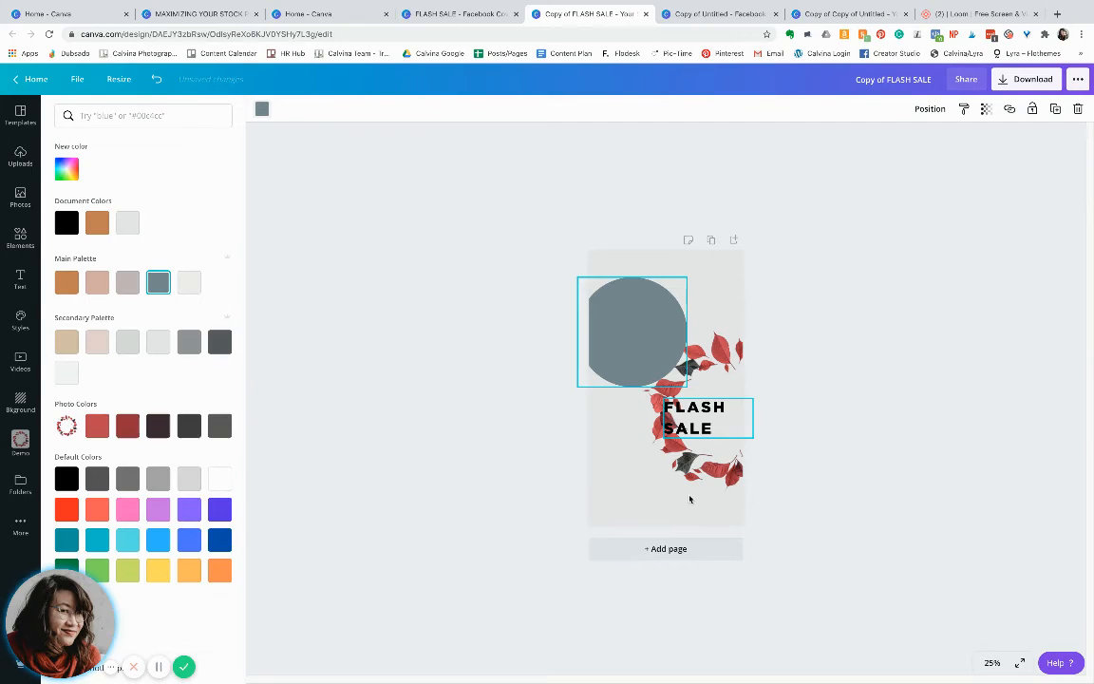
Step: Bring the wreath cutout in front of the circle and heading, and position its upper-left leaves over the circle's lower-right edge
{"action": "left_click", "coordinate": [691, 465]}
{"action": "left_click_drag", "start_coordinate": [691, 465], "coordinate": [676, 494]}
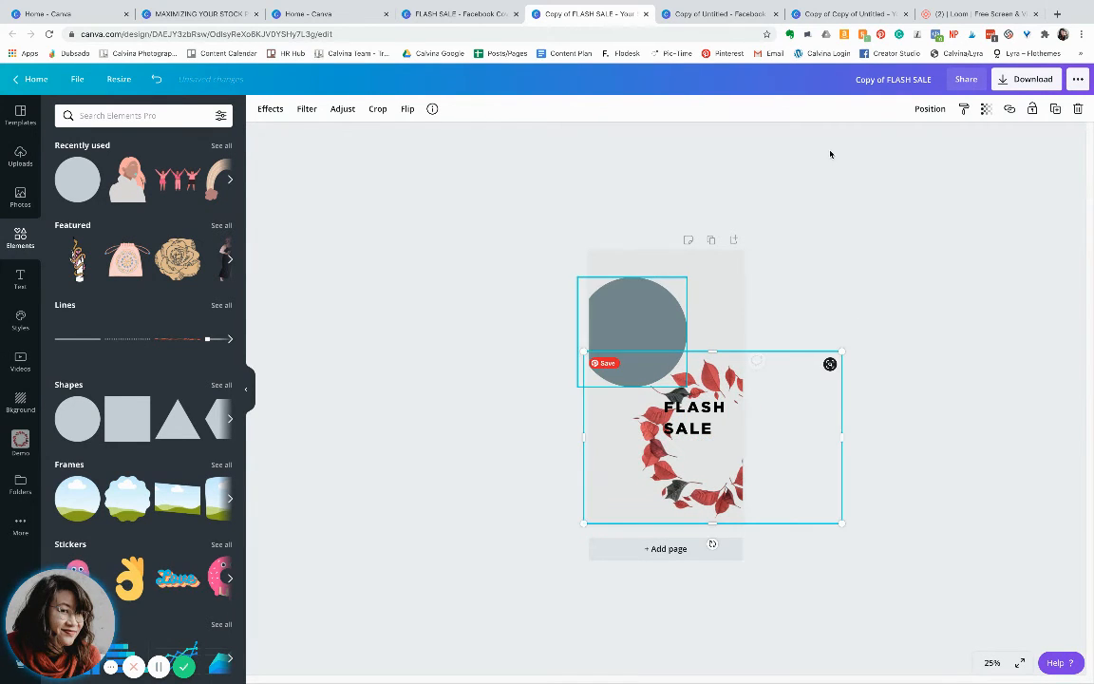
{"action": "left_click", "coordinate": [935, 111]}
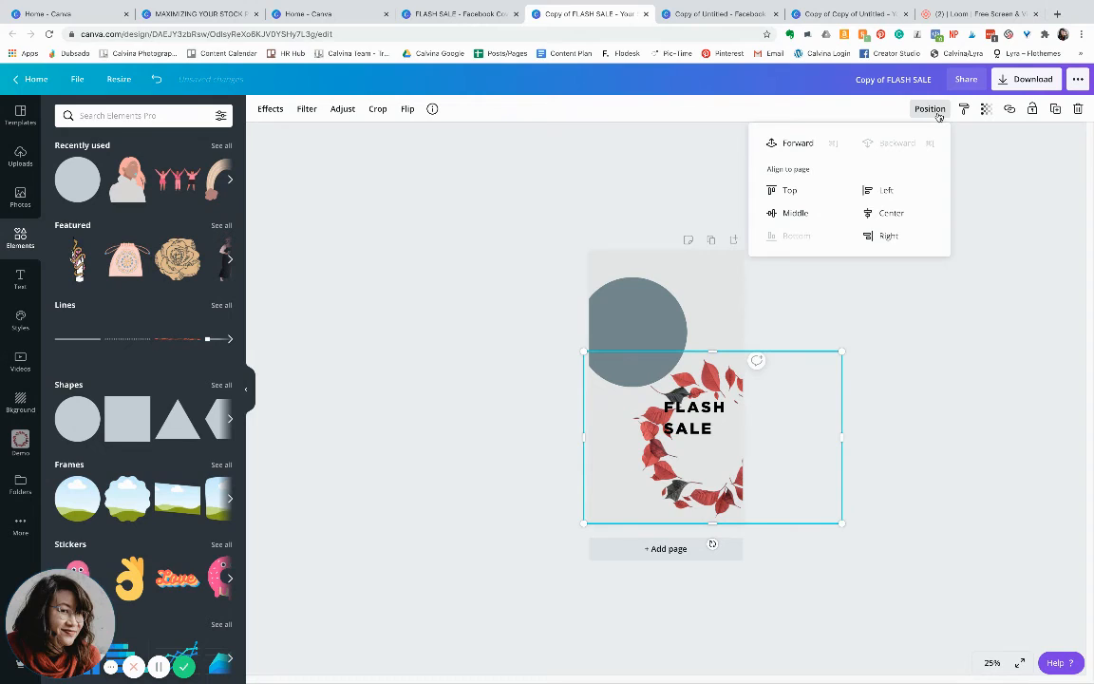
{"action": "left_click", "coordinate": [795, 147]}
{"action": "left_click", "coordinate": [796, 145]}
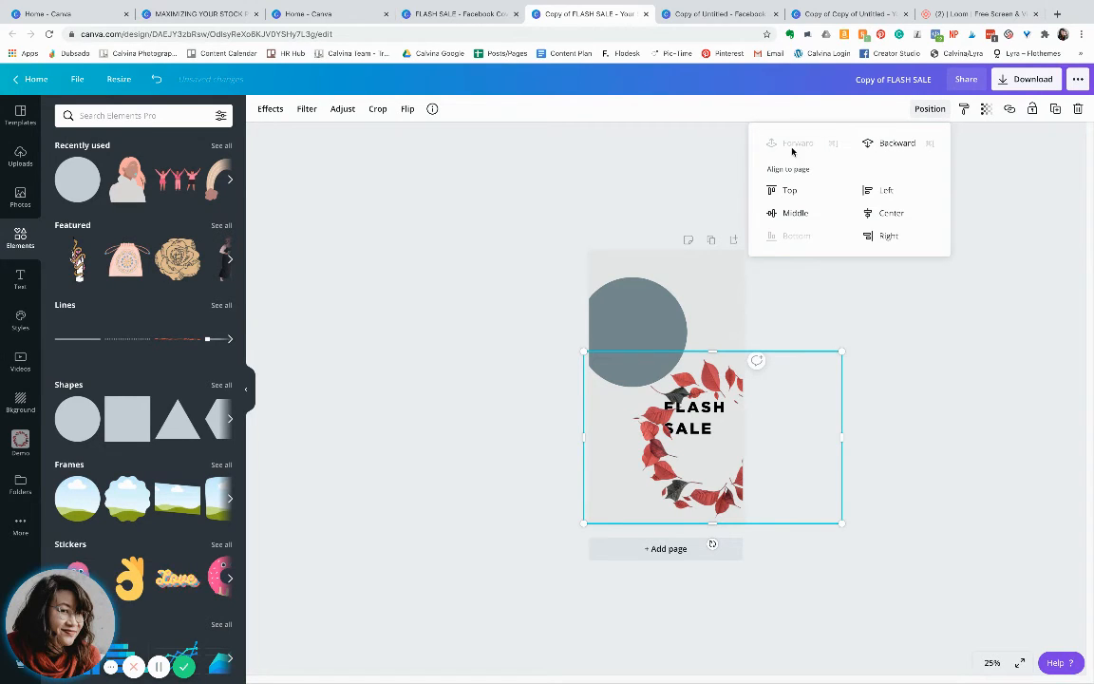
{"action": "left_click", "coordinate": [701, 411]}
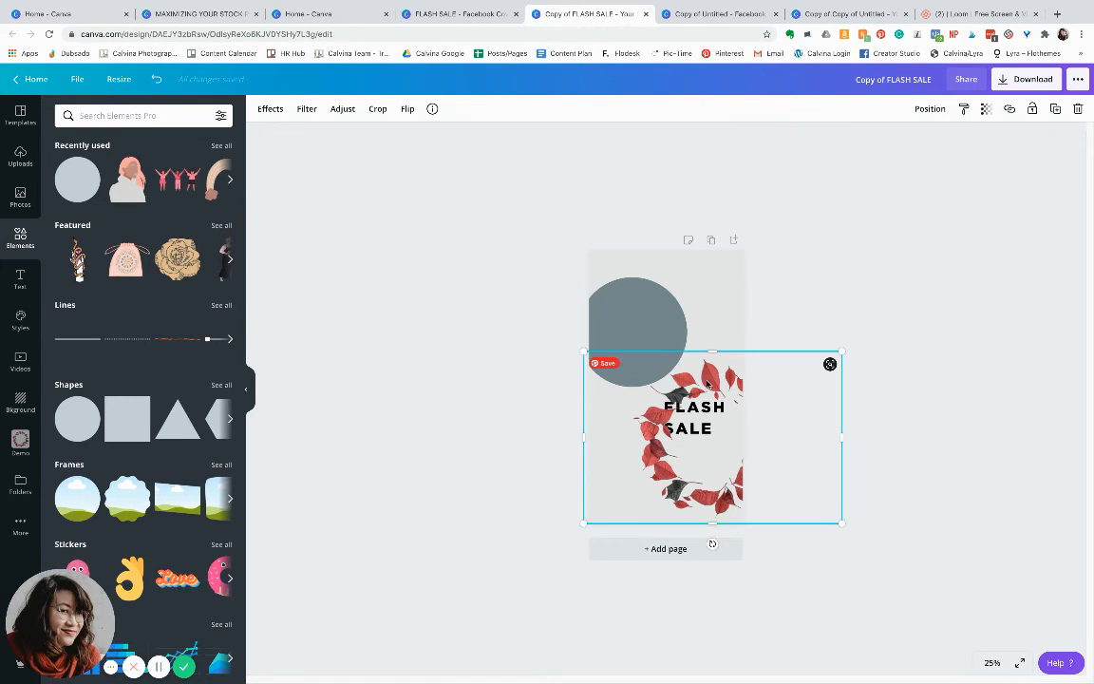
{"action": "left_click_drag", "start_coordinate": [706, 385], "coordinate": [697, 359]}
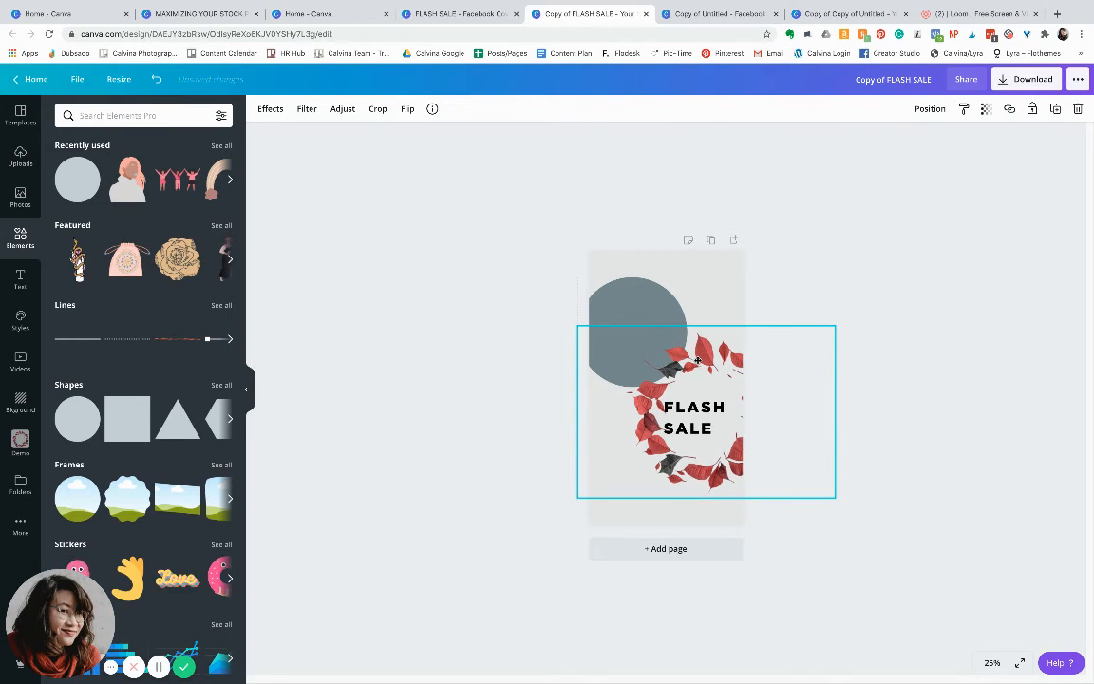
{"action": "key", "text": "Escape"}
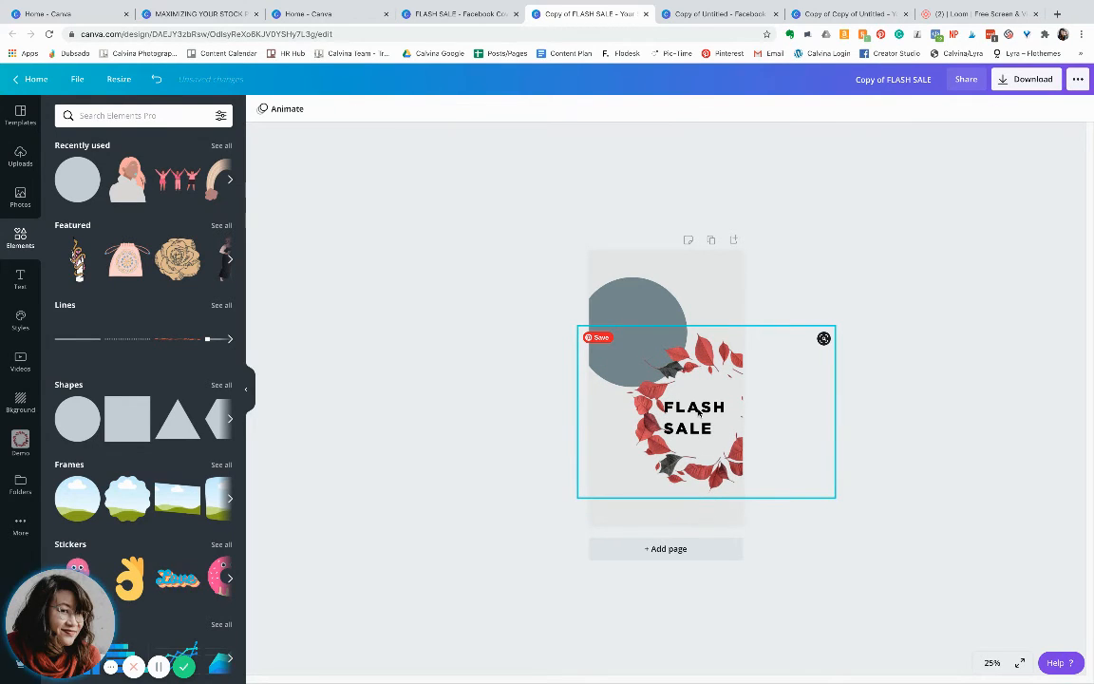
{"action": "left_click", "coordinate": [701, 414]}
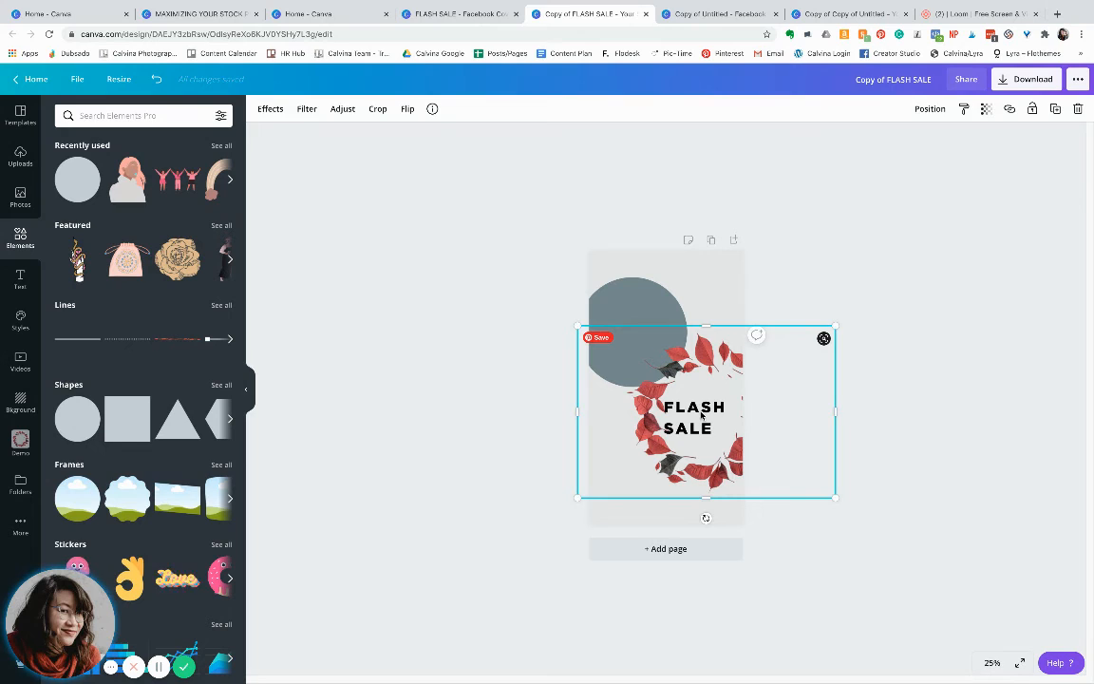
{"action": "left_click", "coordinate": [987, 410]}
{"action": "left_click", "coordinate": [696, 408]}
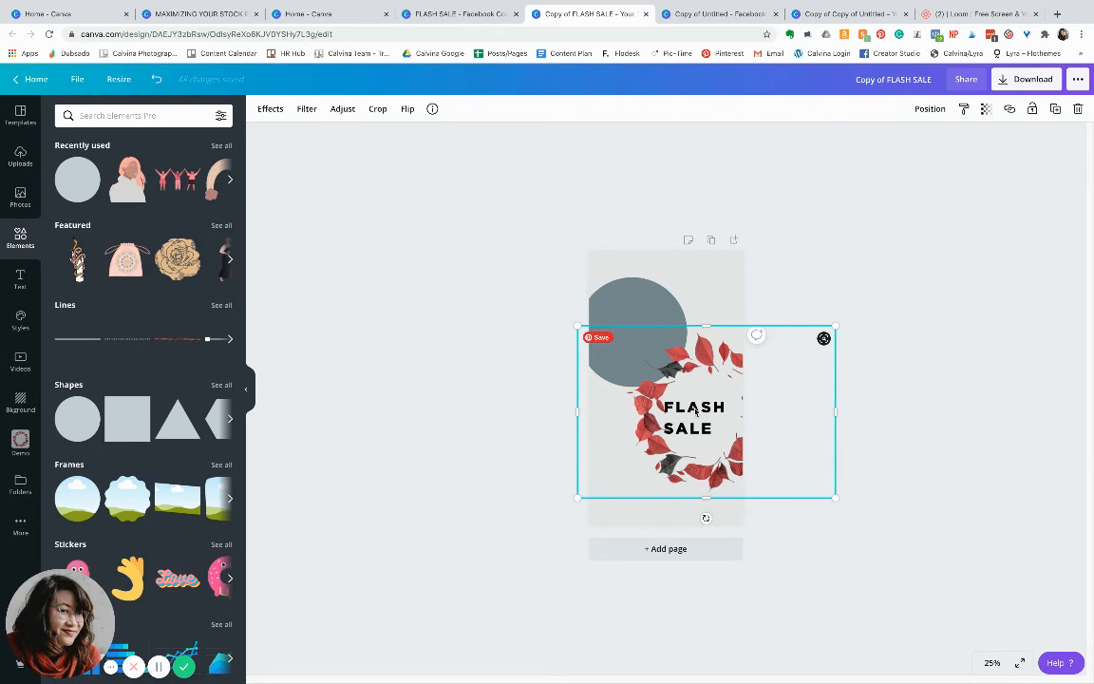
{"action": "double_click", "coordinate": [694, 431]}
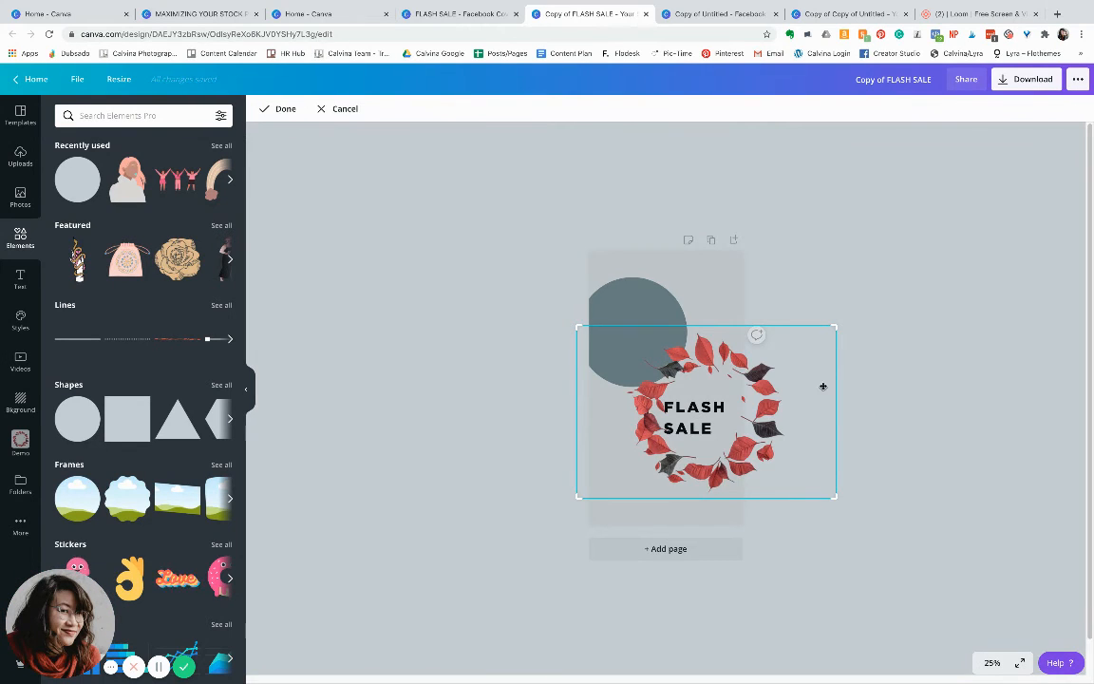
{"action": "key", "text": "Escape"}
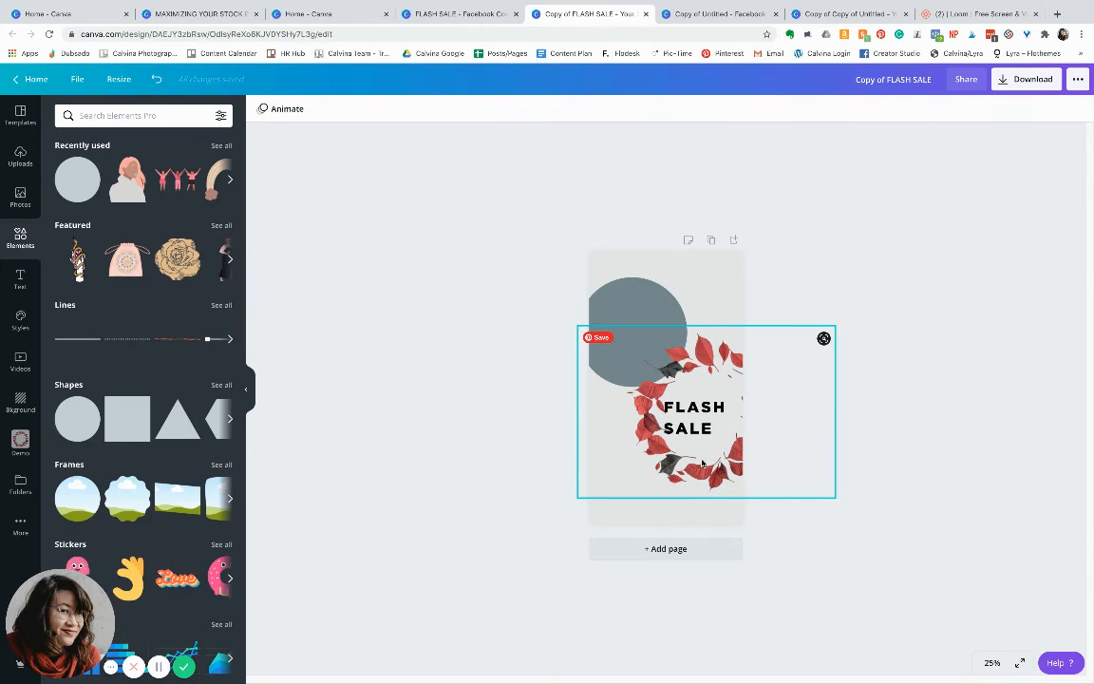
Step: Move the wreath cutout into the story's bottom-right corner so only its upper-left leaves remain on the page
{"action": "left_click_drag", "start_coordinate": [700, 474], "coordinate": [744, 546]}
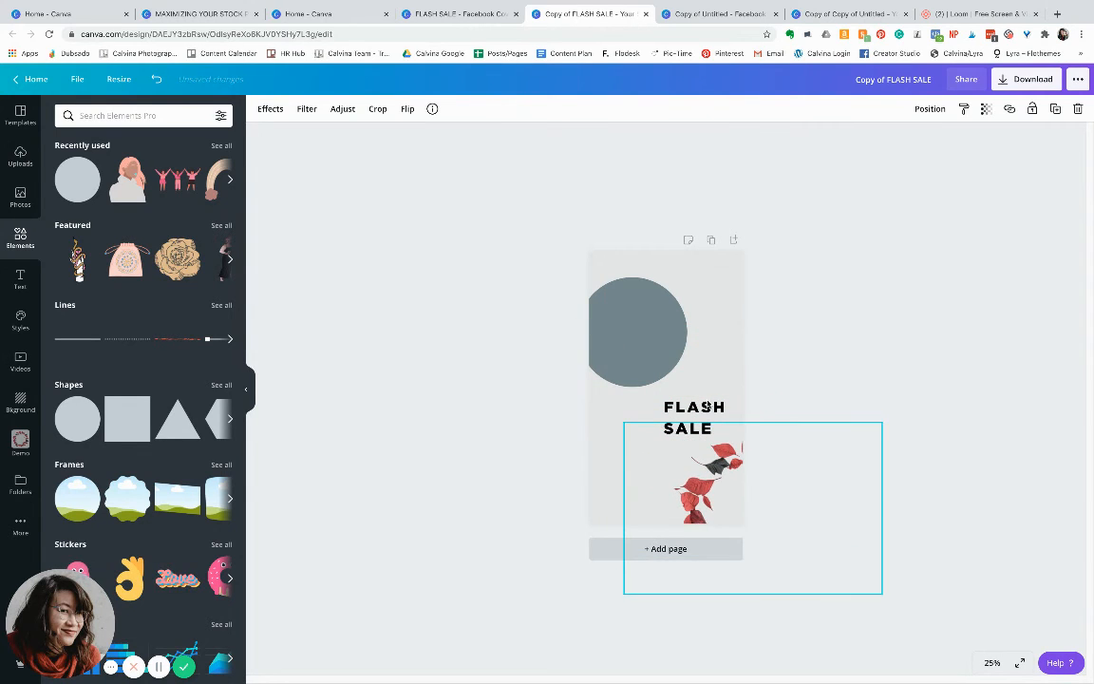
Step: Place the FLASH SALE heading on the slate circle and change its text colour to white
{"action": "left_click", "coordinate": [706, 410]}
{"action": "left_click_drag", "start_coordinate": [705, 410], "coordinate": [646, 321]}
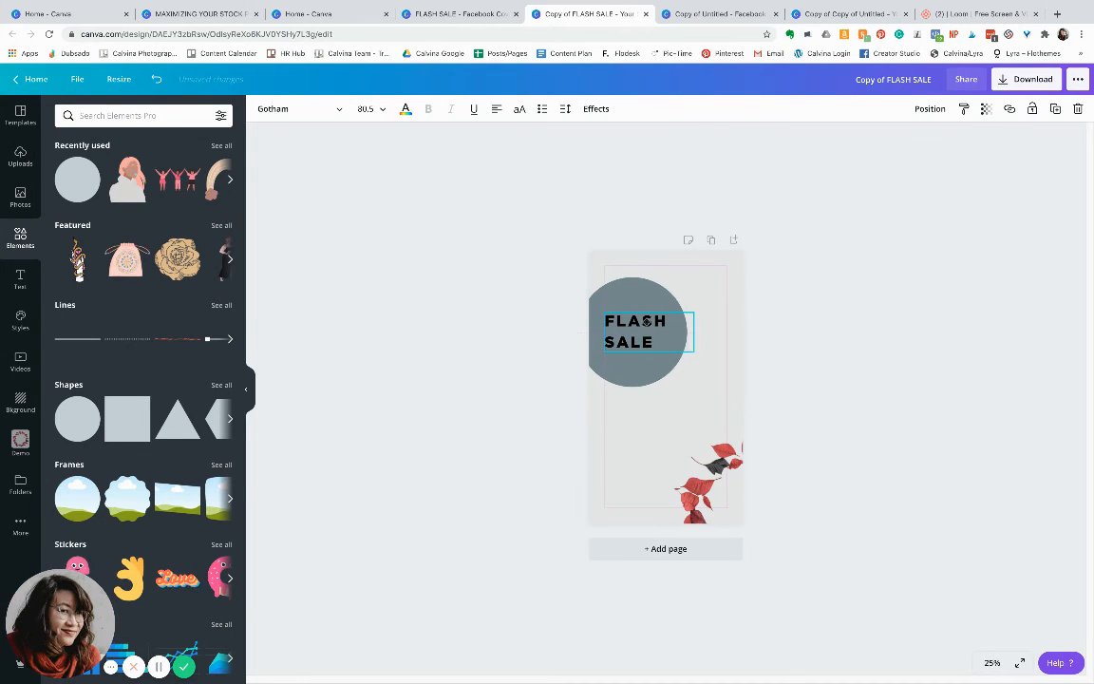
{"action": "left_click", "coordinate": [406, 110]}
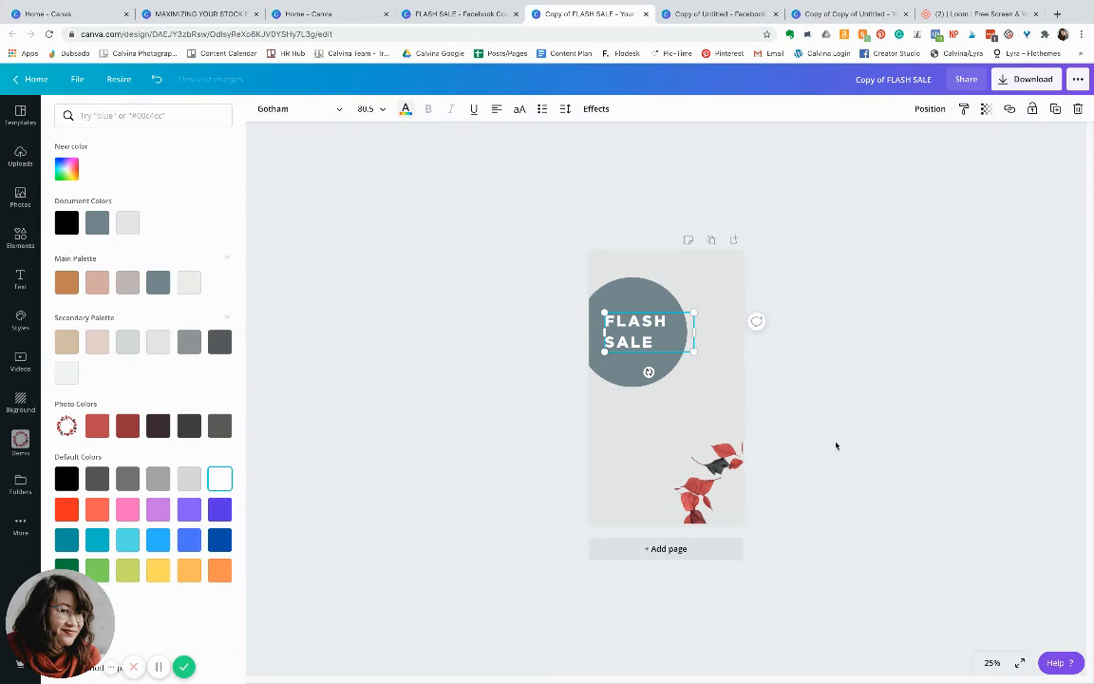
Step: Move the wreath cutout up so its upper-left leaves overlap the slate circle's lower-right edge, and enlarge it slightly
{"action": "left_click", "coordinate": [891, 413]}
{"action": "left_click", "coordinate": [679, 459]}
{"action": "left_click_drag", "start_coordinate": [677, 457], "coordinate": [651, 398]}
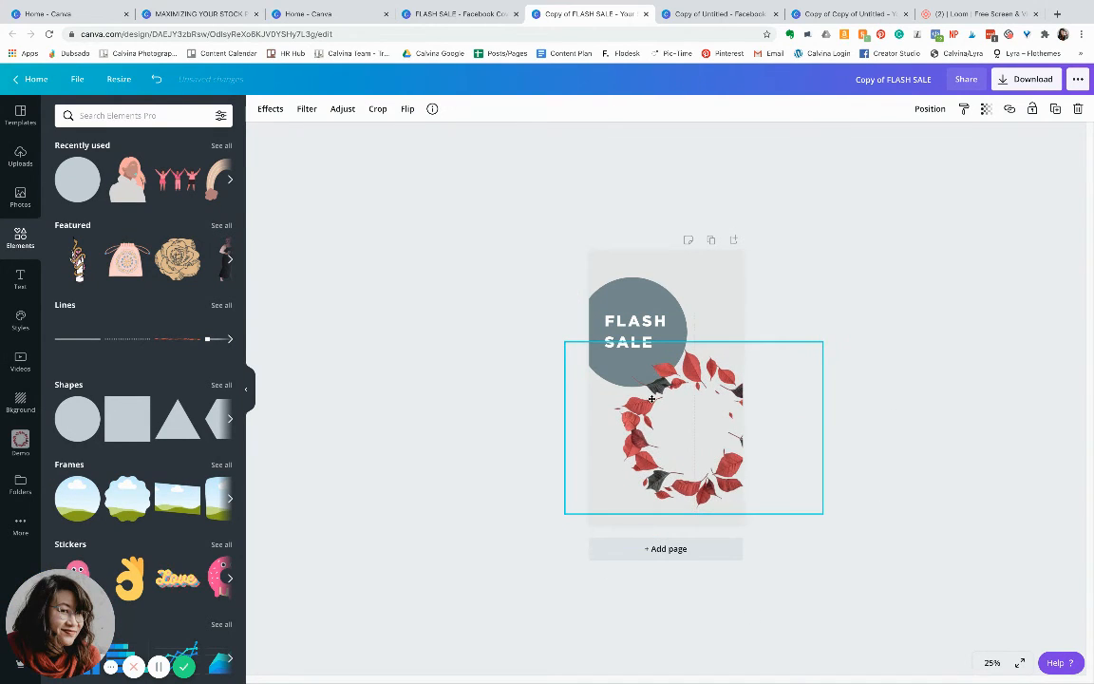
{"action": "left_click", "coordinate": [999, 353]}
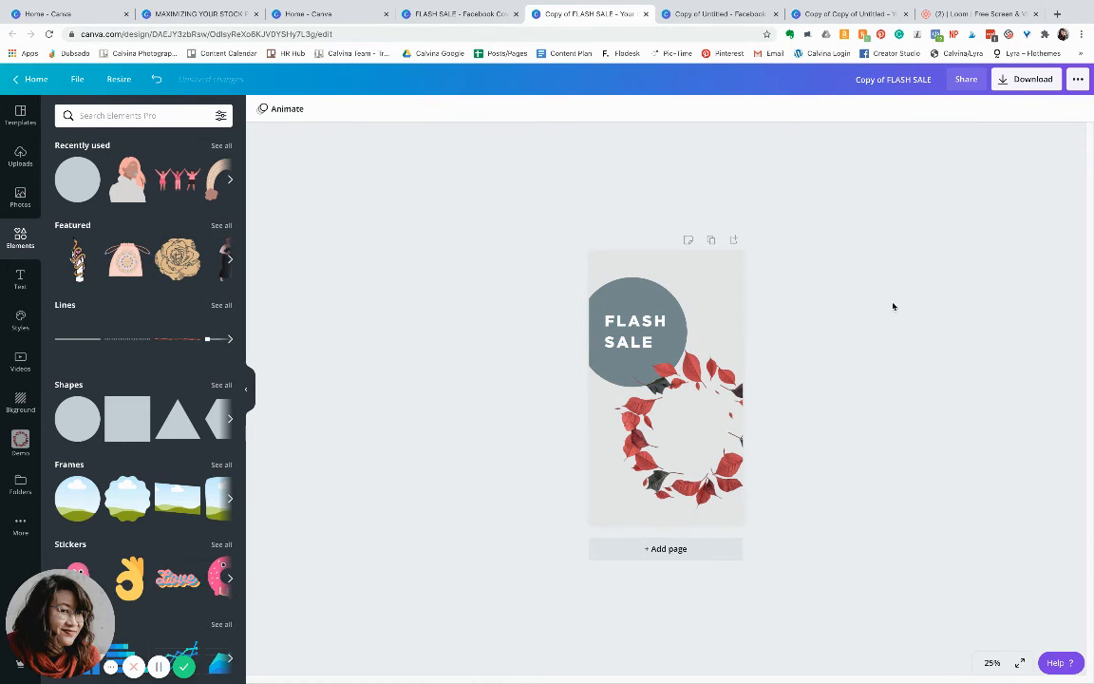
{"action": "mouse_move", "coordinate": [687, 375]}
{"action": "left_mouse_down"}
{"action": "mouse_move", "coordinate": [693, 387]}
{"action": "mouse_move", "coordinate": [677, 376]}
{"action": "left_mouse_up"}
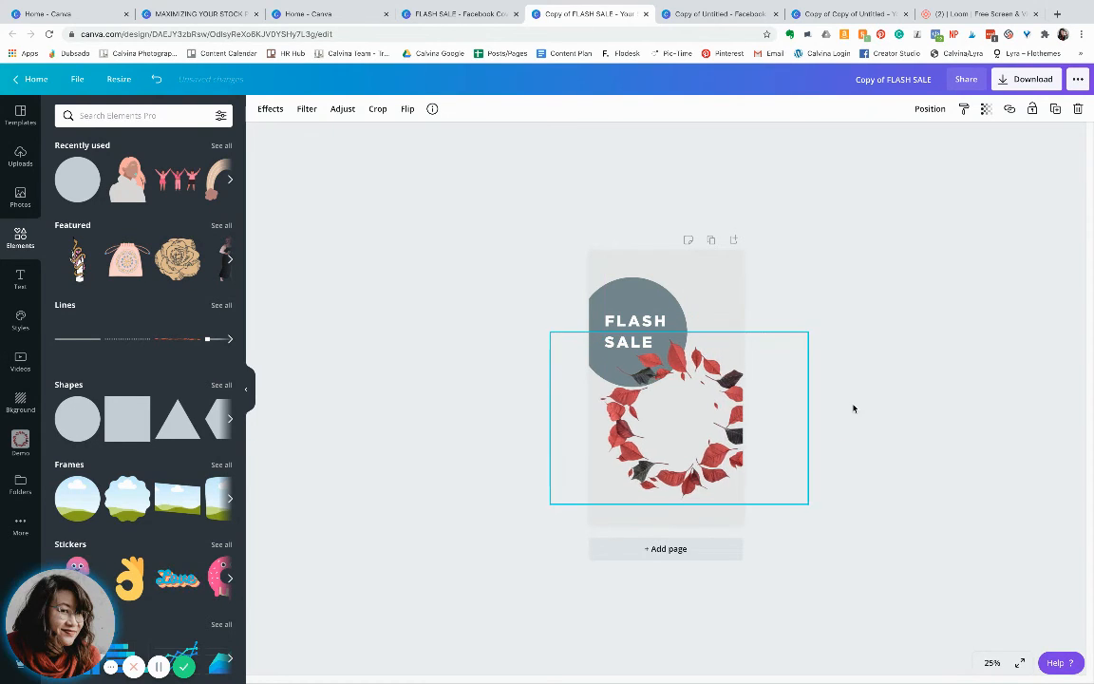
{"action": "left_click_drag", "start_coordinate": [808, 504], "coordinate": [821, 530]}
{"action": "left_click", "coordinate": [950, 499]}
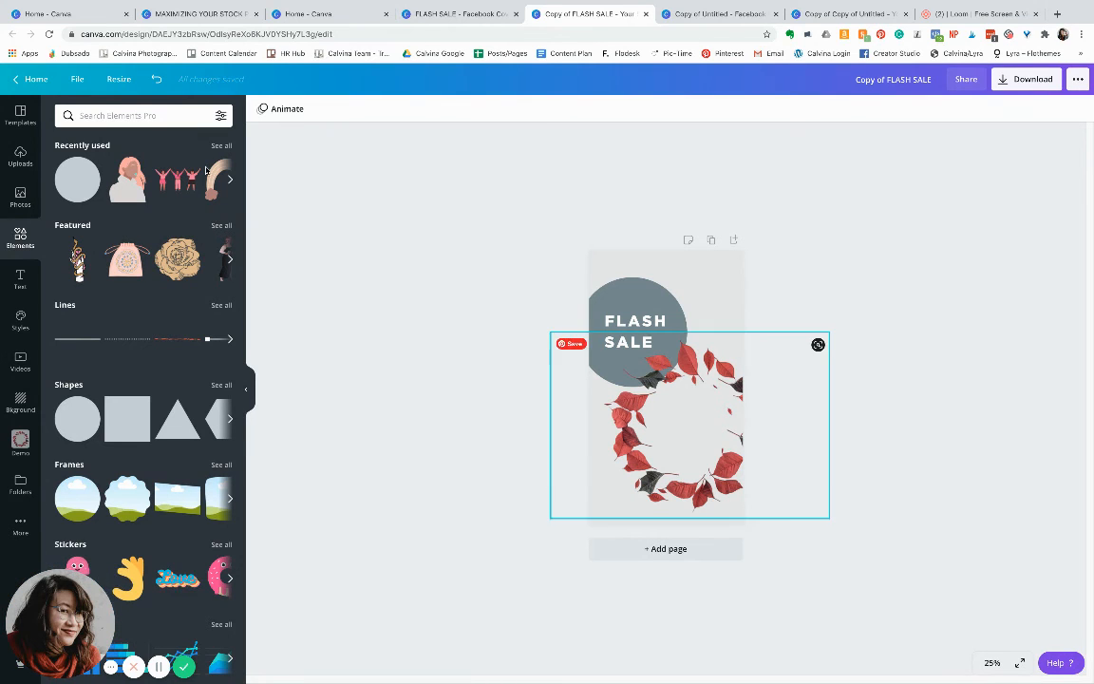
Step: Add a subheading reading 30%, enlarge it to about size 121 and place it inside the wreath
{"action": "left_click", "coordinate": [21, 280]}
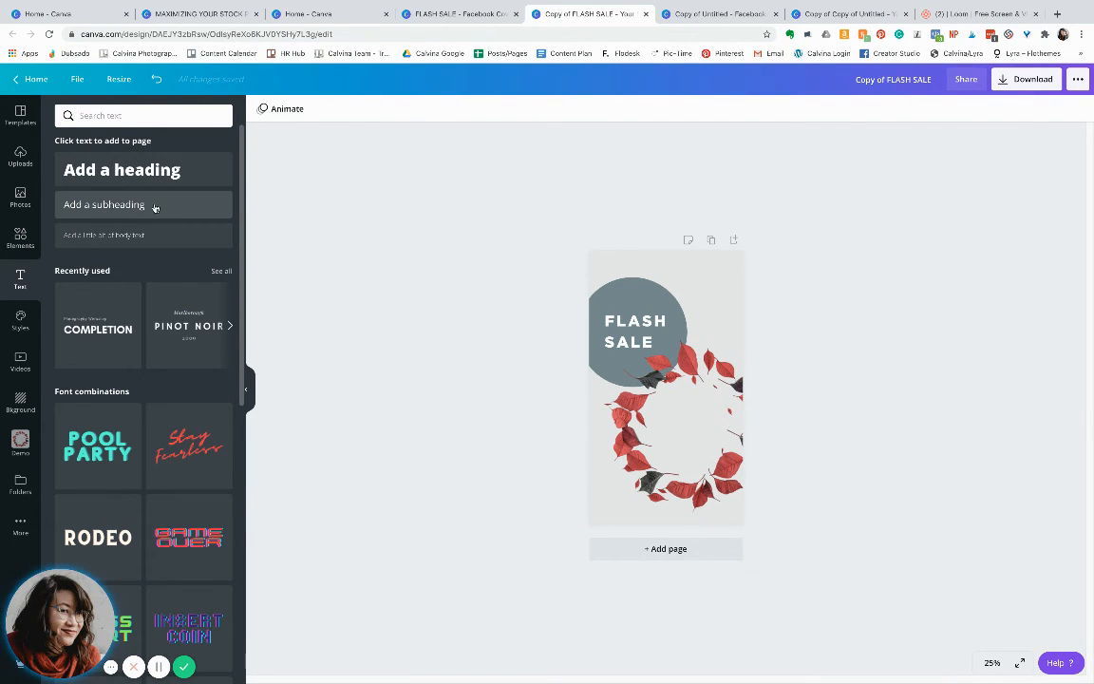
{"action": "left_click", "coordinate": [222, 205]}
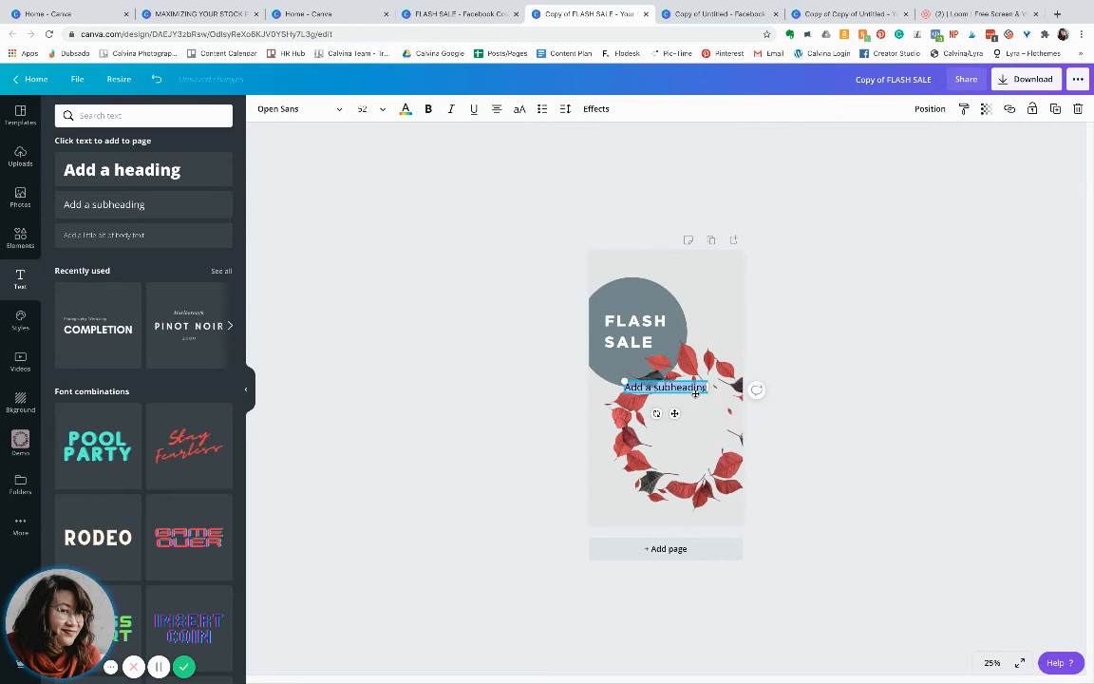
{"action": "double_click", "coordinate": [694, 389]}
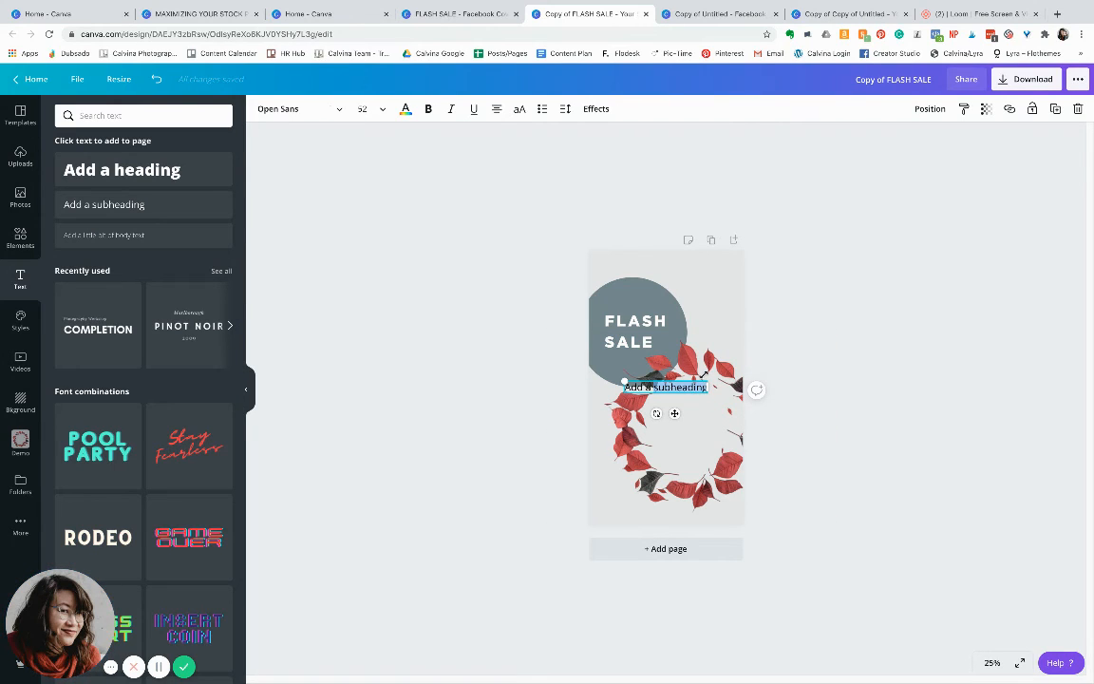
{"action": "type", "text": "30"}
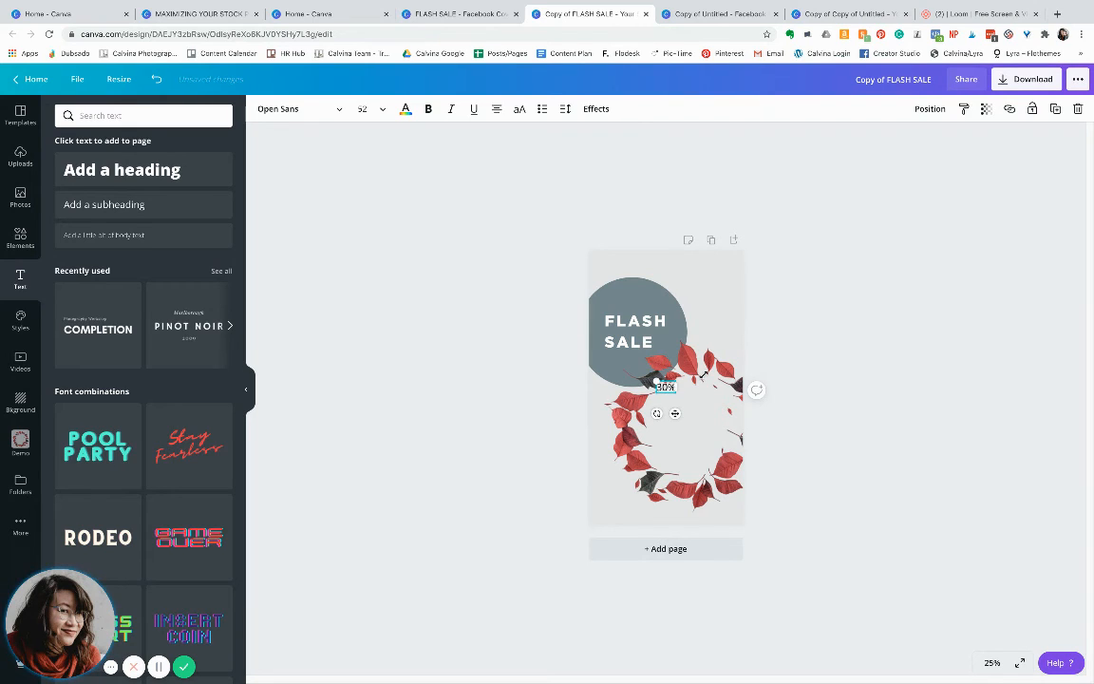
{"action": "left_click", "coordinate": [818, 343]}
{"action": "left_click_drag", "start_coordinate": [664, 389], "coordinate": [692, 423]}
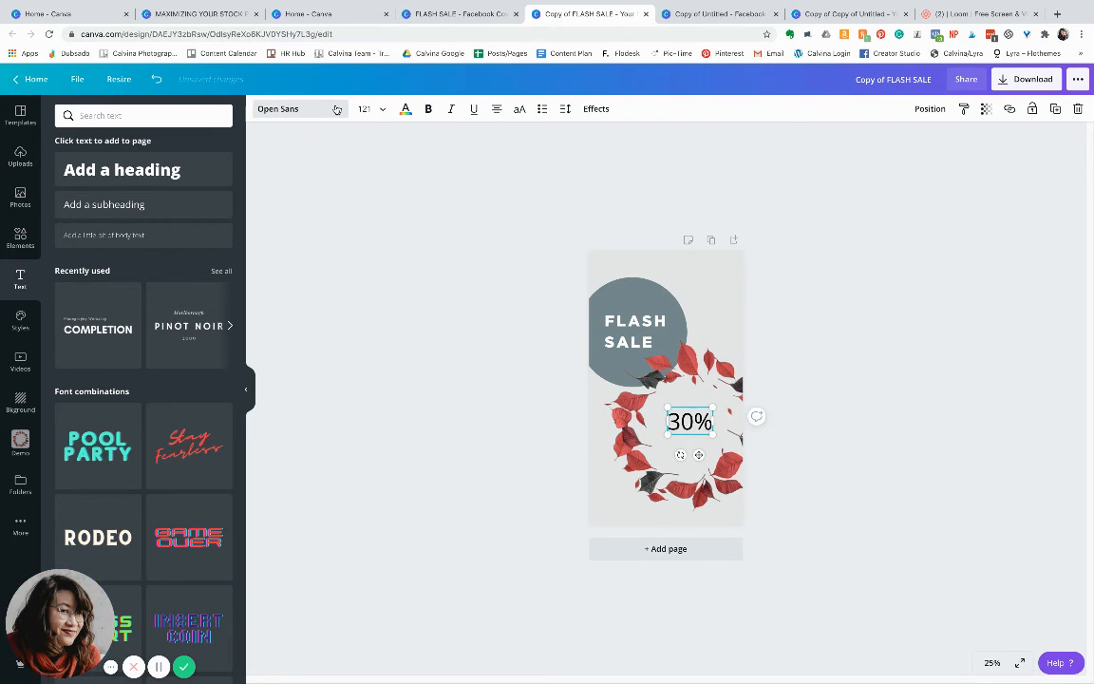
Step: Set the 30% text in Cormorant Garamond Medium Italic, enlarge it to about size 168 and centre it in the wreath
{"action": "left_click", "coordinate": [336, 106]}
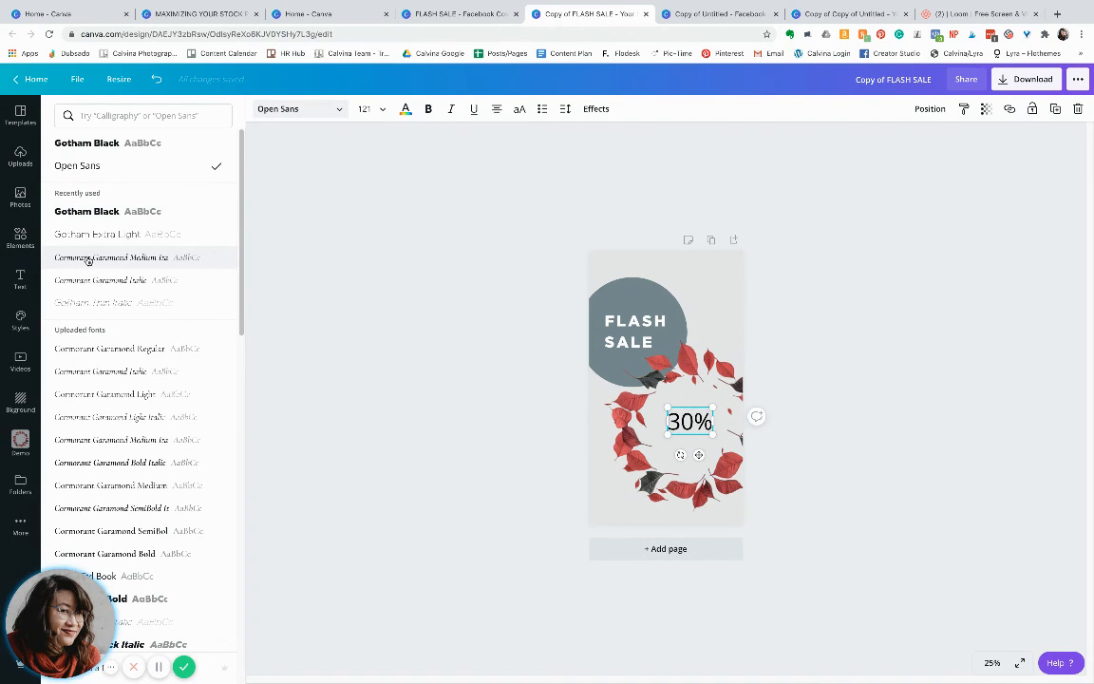
{"action": "left_click", "coordinate": [88, 256]}
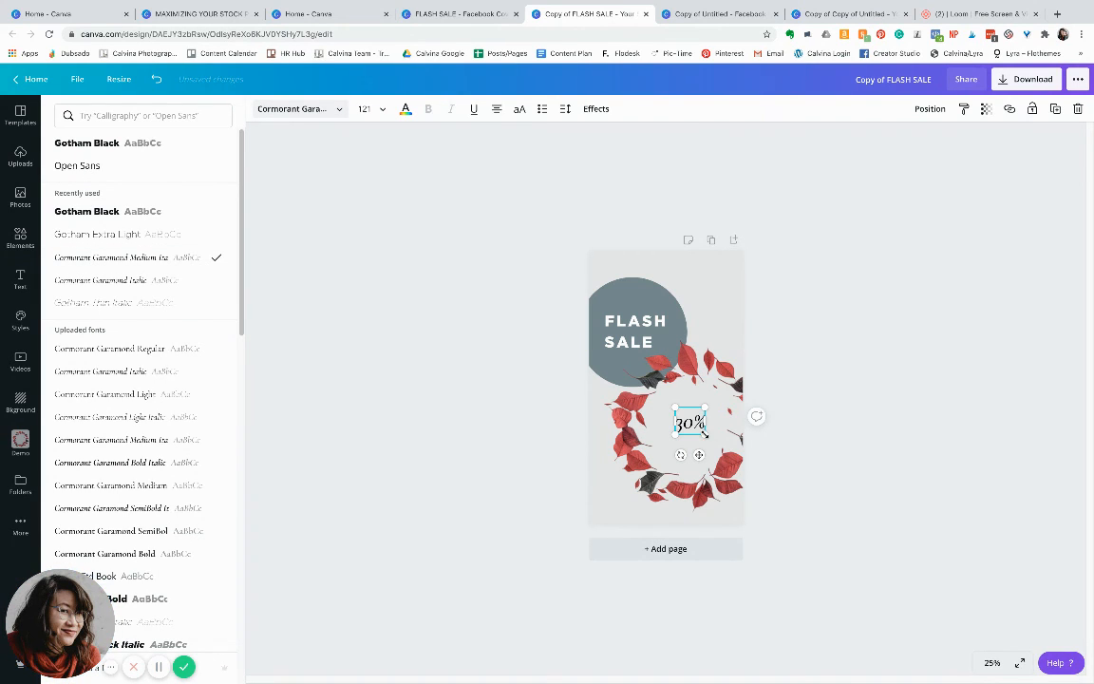
{"action": "left_click_drag", "start_coordinate": [703, 426], "coordinate": [727, 463]}
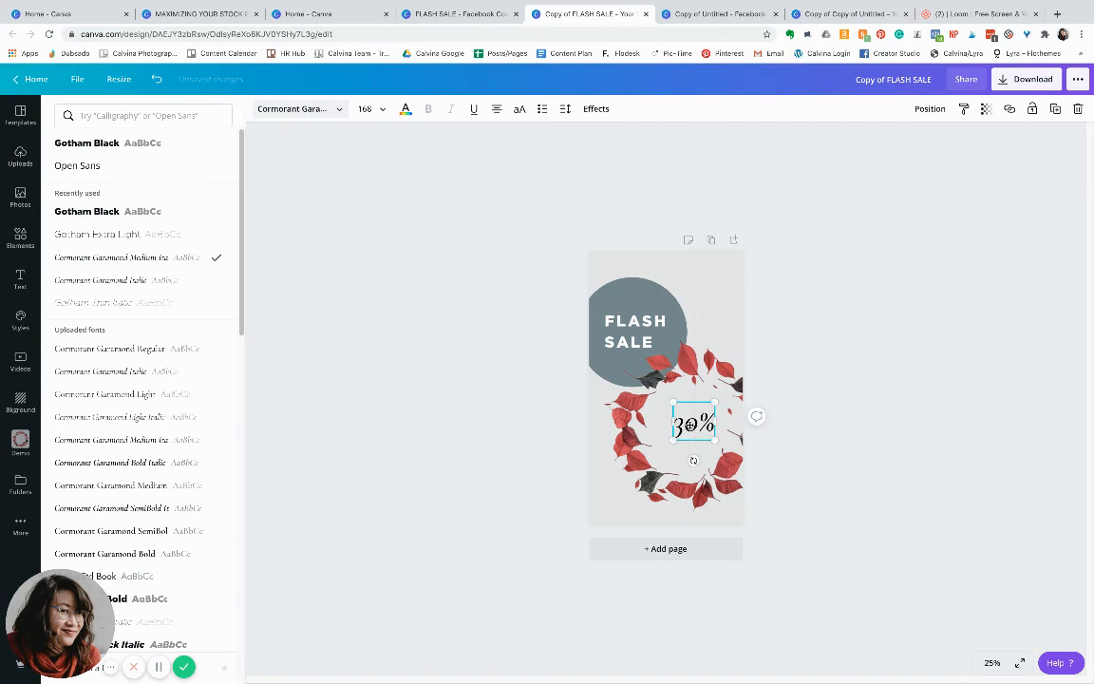
{"action": "left_click_drag", "start_coordinate": [694, 427], "coordinate": [688, 428]}
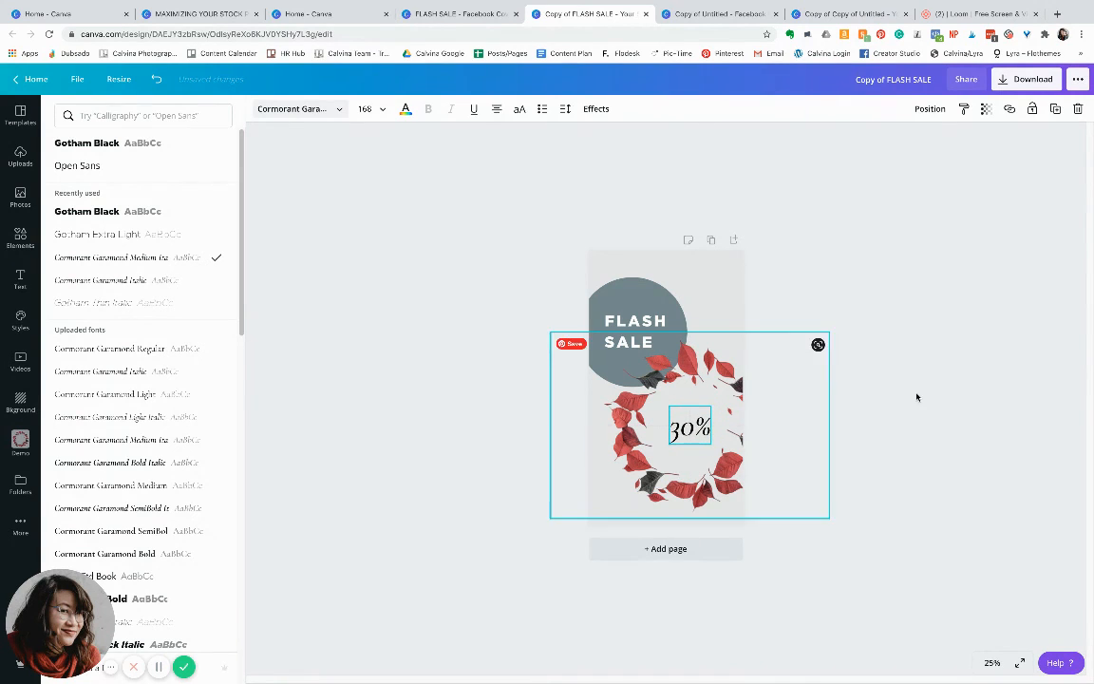
{"action": "left_click", "coordinate": [826, 352]}
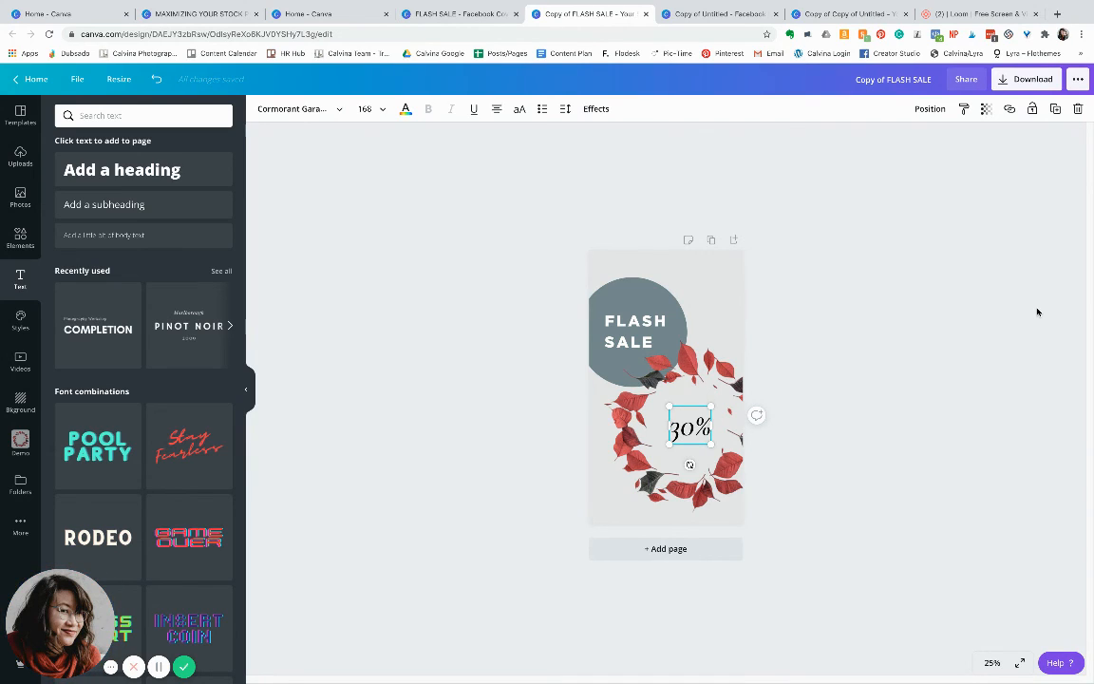
{"action": "left_click", "coordinate": [942, 249]}
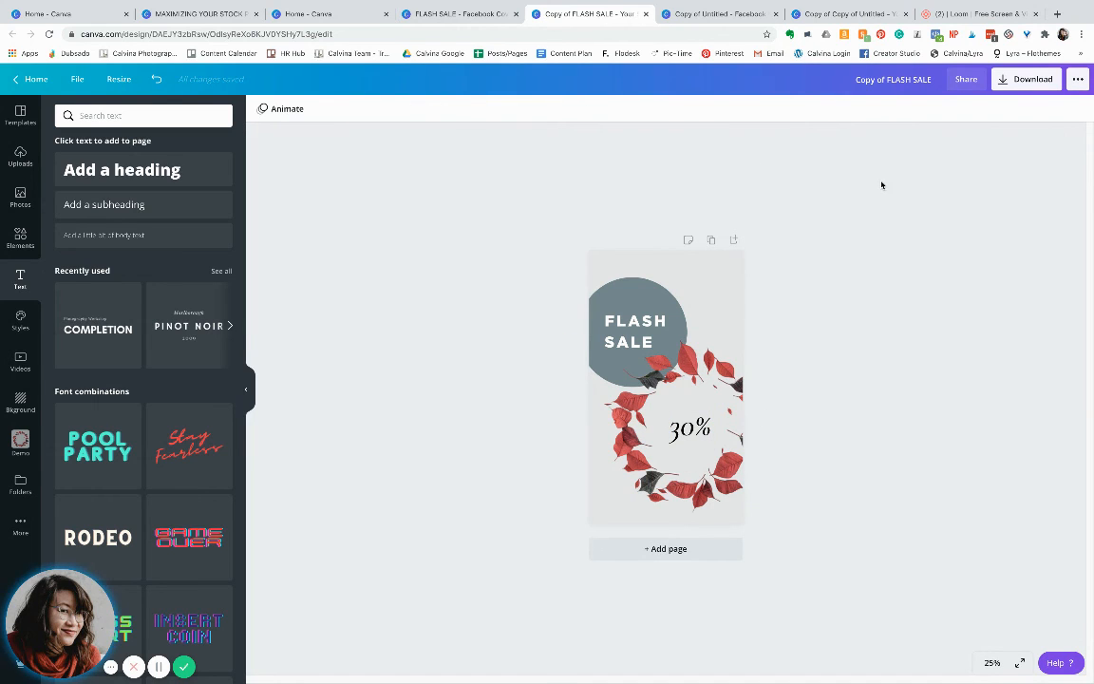
Step: Review the earlier slate-background FLASH SALE! Facebook cover and Instagram Story designs, and return to the current story
{"action": "left_click", "coordinate": [766, 13]}
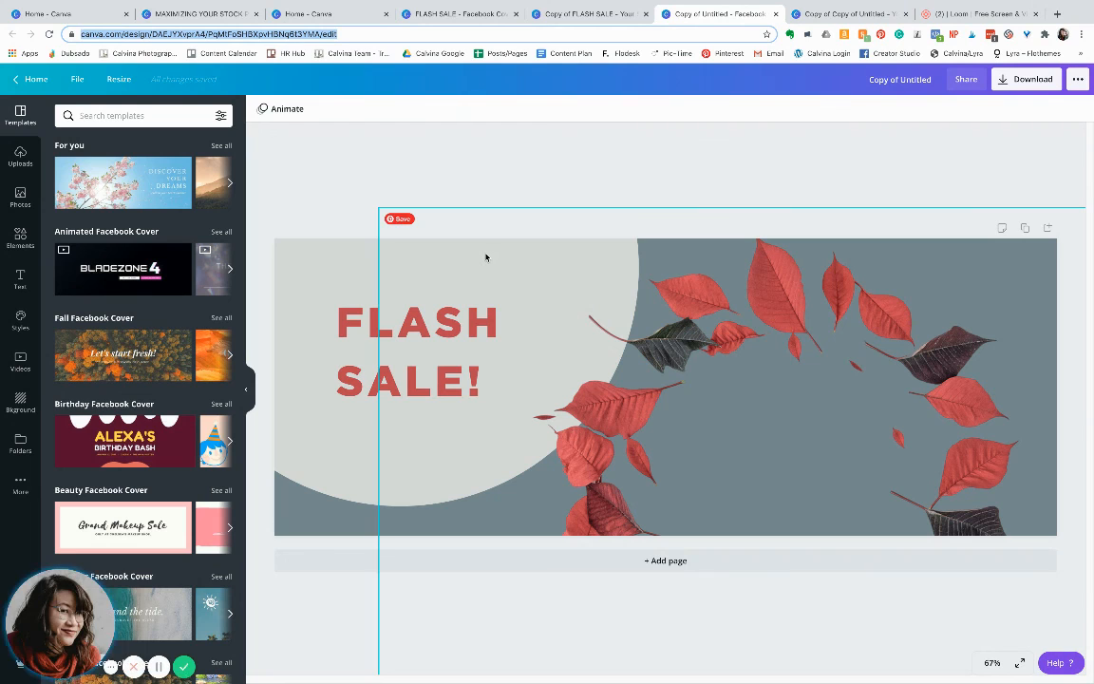
{"action": "left_click", "coordinate": [871, 15]}
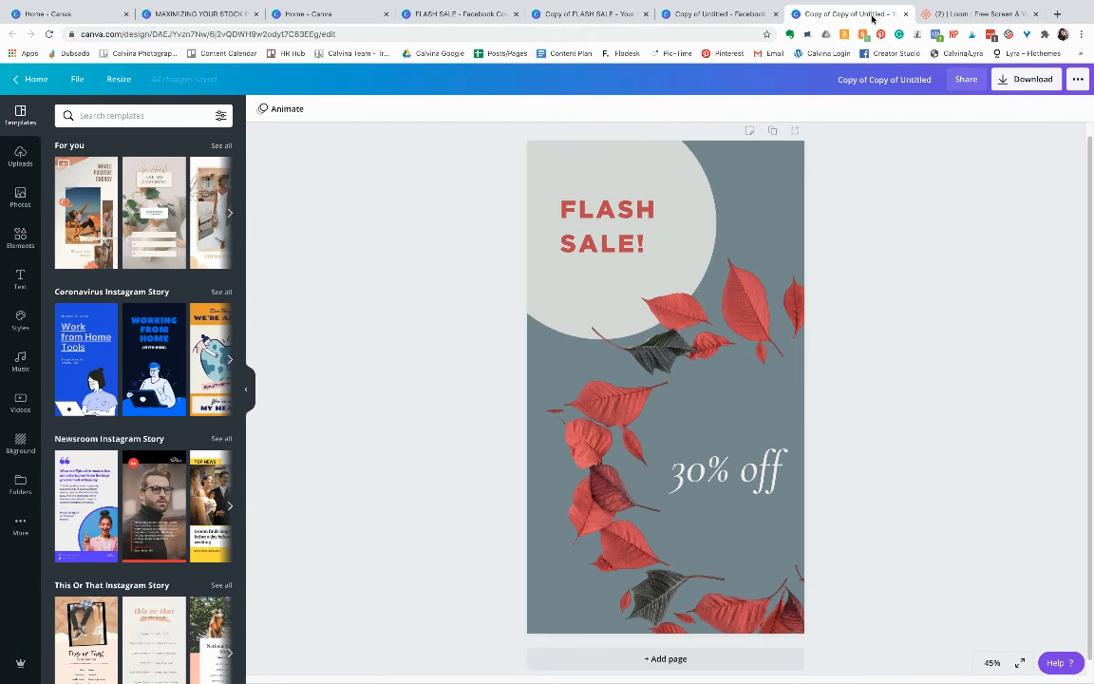
{"action": "left_click", "coordinate": [618, 15]}
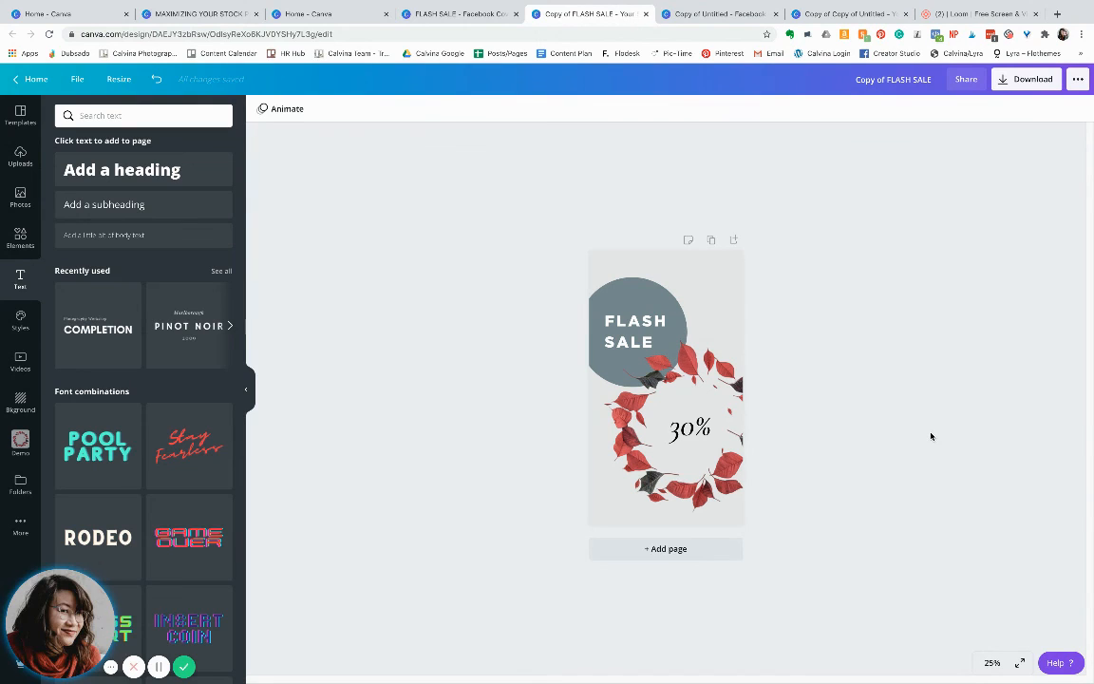